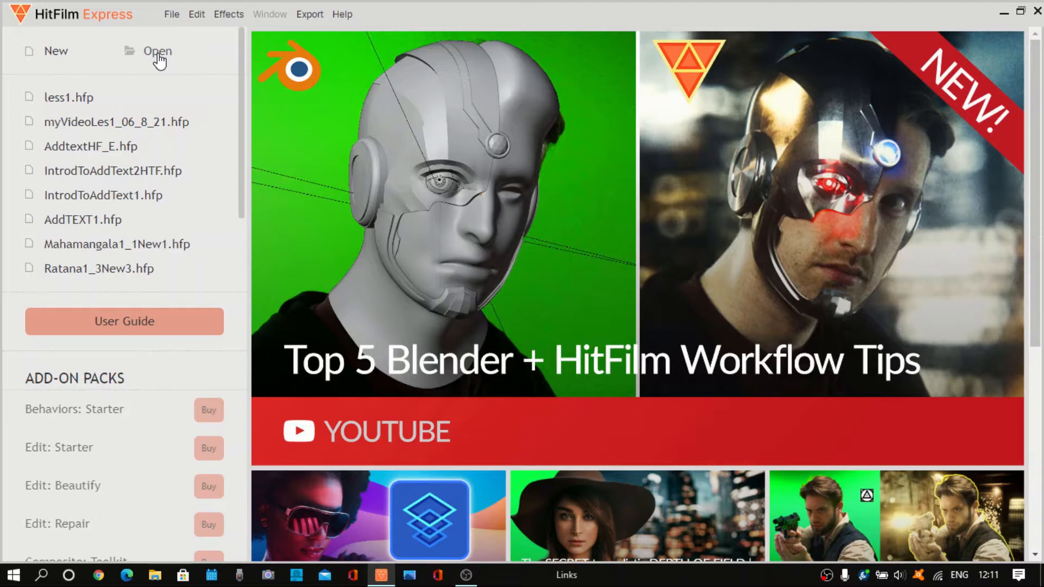
Create a new project with the 1080p Full HD @ 30 fps template and a 48000 Hz audio sample rate
{"action": "left_click", "coordinate": [50, 52]}
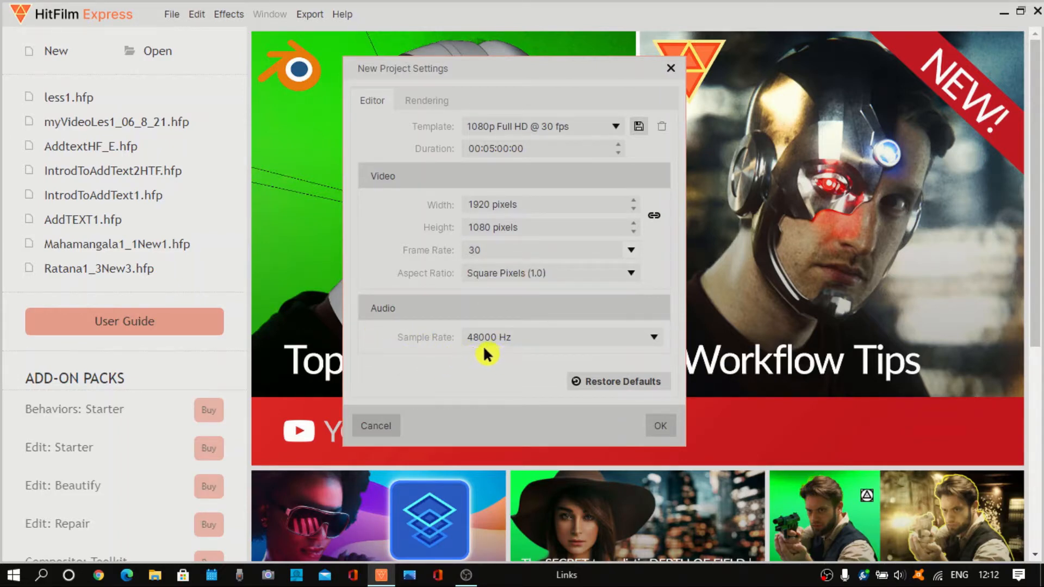
{"action": "left_click", "coordinate": [655, 341]}
{"action": "left_click", "coordinate": [656, 341]}
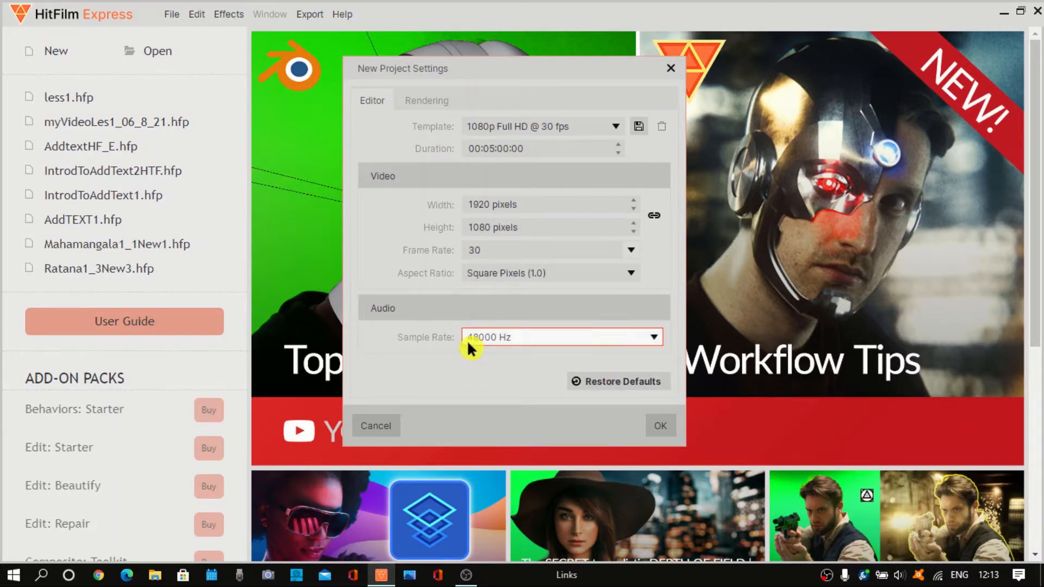
{"action": "left_click", "coordinate": [668, 429]}
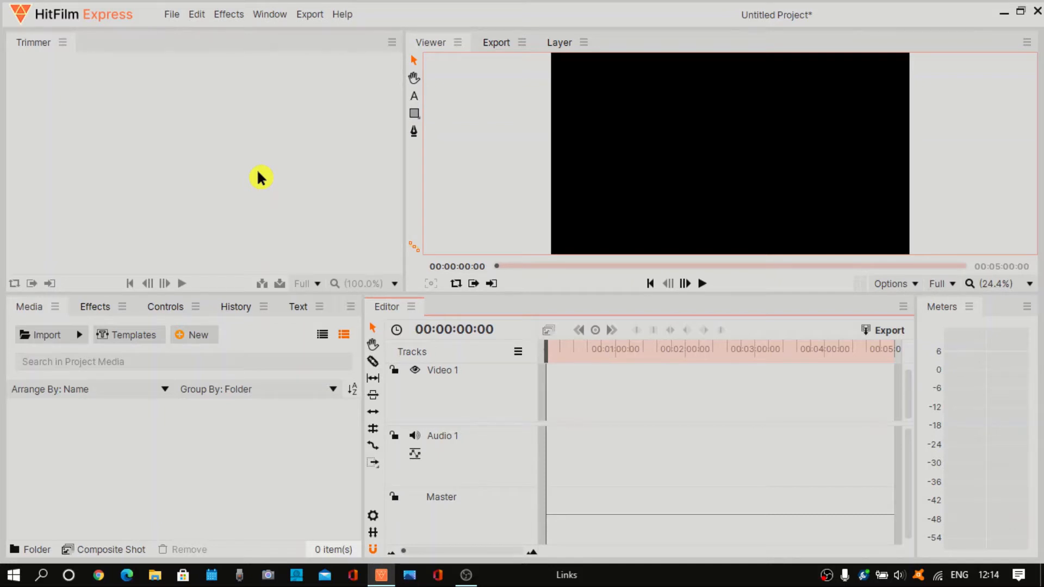
Save the project as Less200 in the weddingvedeolesson1 folder
{"action": "left_click", "coordinate": [172, 16]}
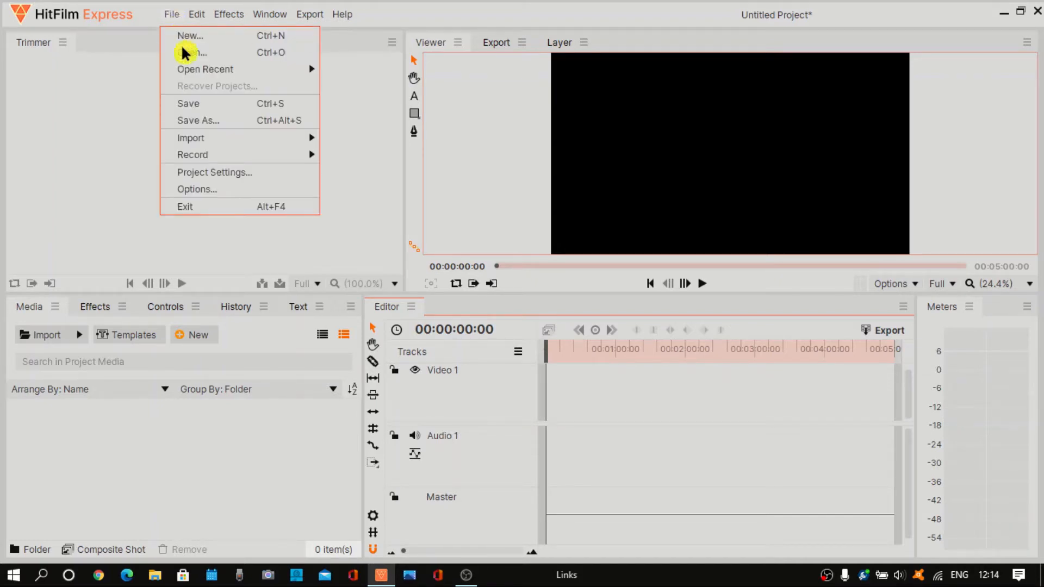
{"action": "left_click", "coordinate": [194, 126]}
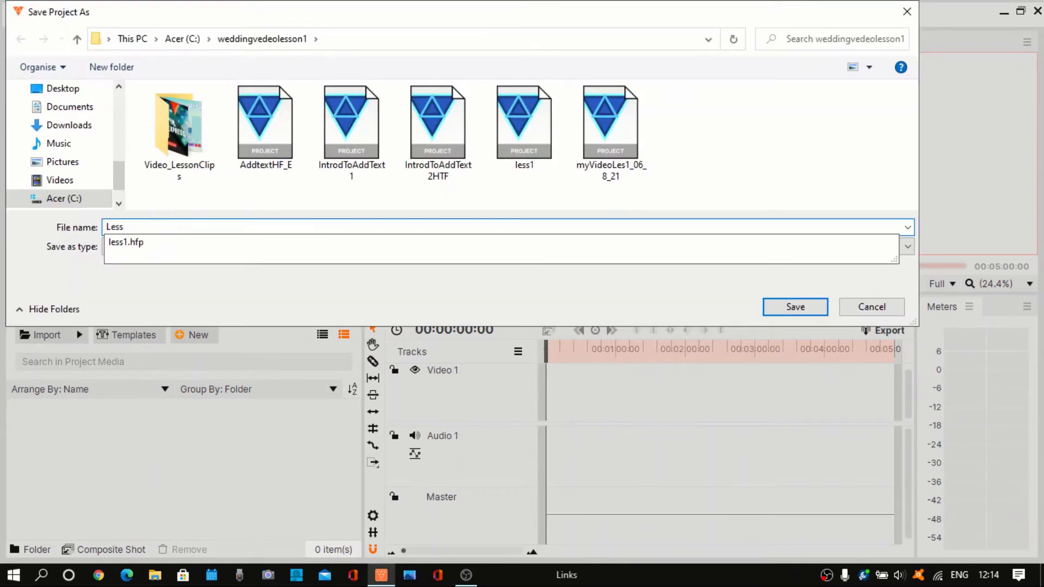
{"action": "type", "text": "200"}
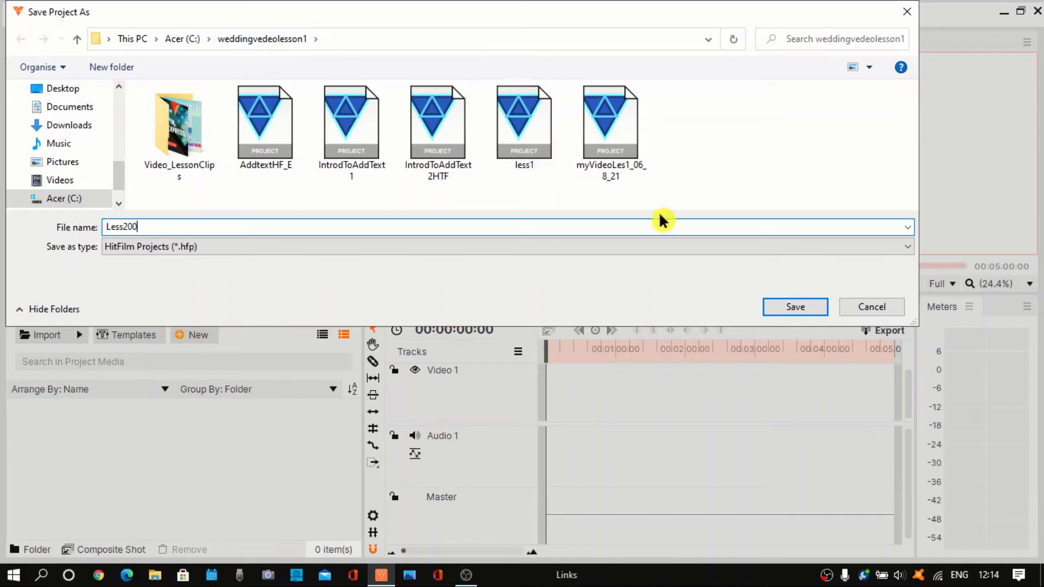
{"action": "left_click", "coordinate": [782, 311]}
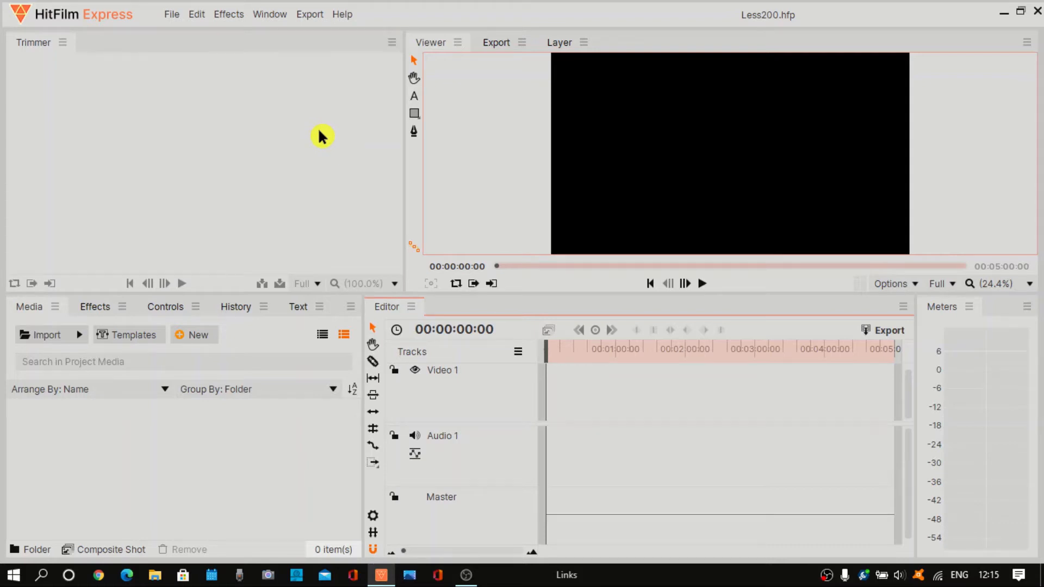
Save the current panel layout as a new workspace named MyWS200
{"action": "left_click", "coordinate": [270, 16]}
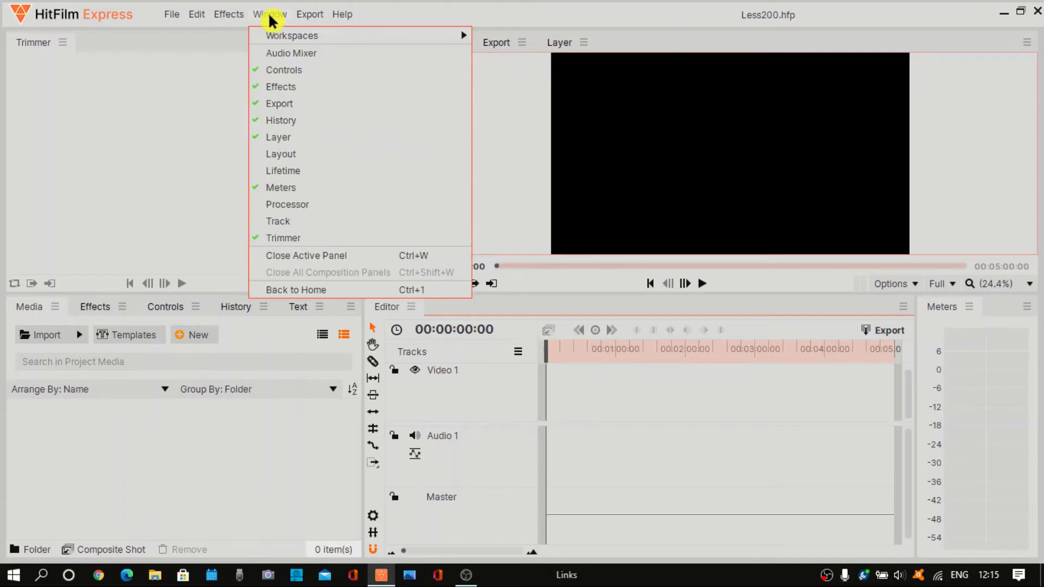
{"action": "mouse_move", "coordinate": [273, 34]}
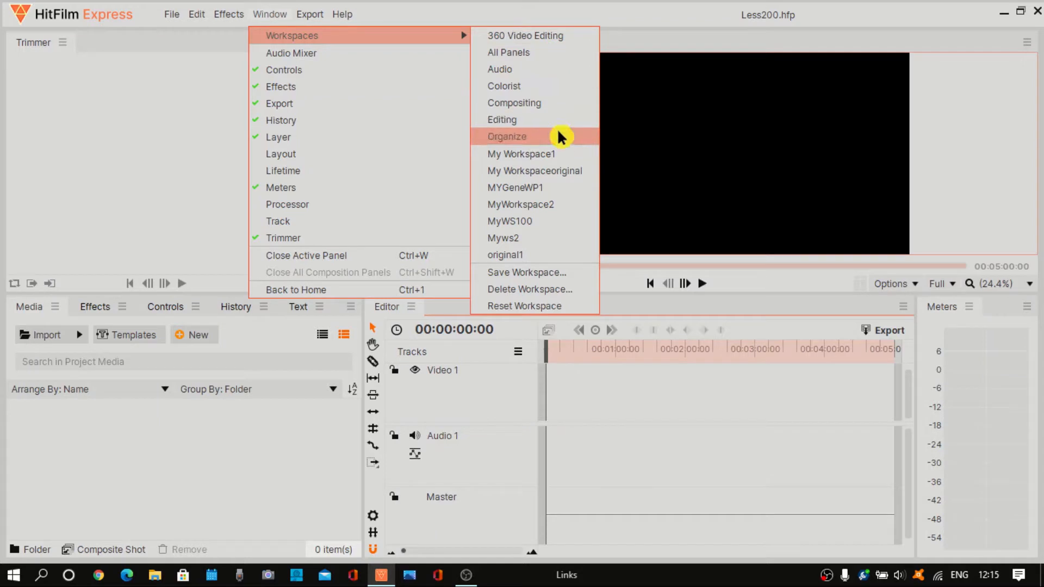
{"action": "left_click", "coordinate": [523, 275]}
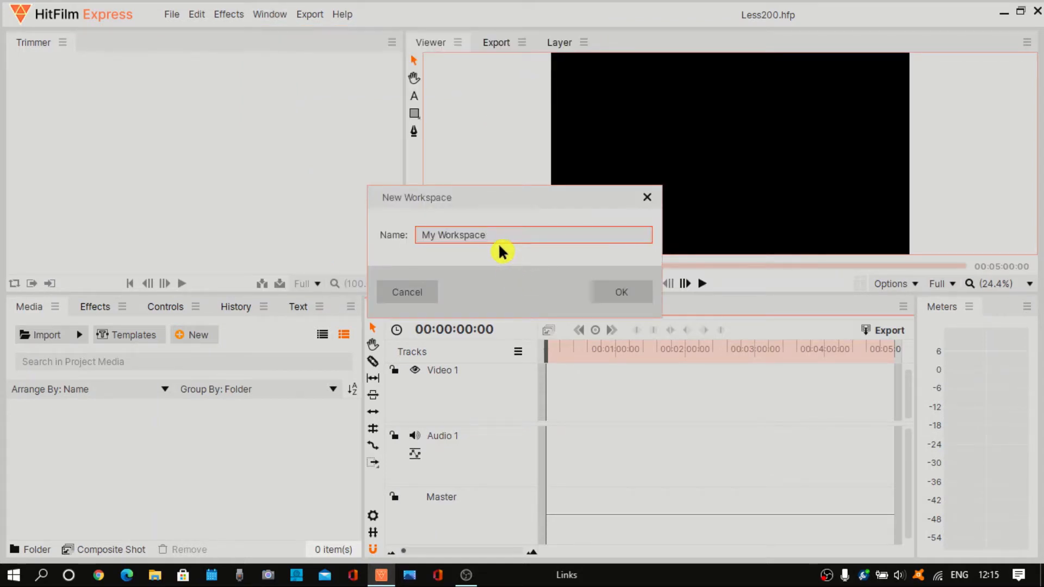
{"action": "key", "text": "BackSpace"}
{"action": "key", "text": "BackSpace"}
{"action": "key", "text": "BackSpace"}
{"action": "key", "text": "BackSpace"}
{"action": "key", "text": "BackSpace"}
{"action": "key", "text": "BackSpace"}
{"action": "key", "text": "BackSpace"}
{"action": "key", "text": "BackSpace"}
{"action": "key", "text": "BackSpace"}
{"action": "key", "text": "BackSpace"}
{"action": "type", "text": "WS200"}
{"action": "left_click", "coordinate": [624, 303]}
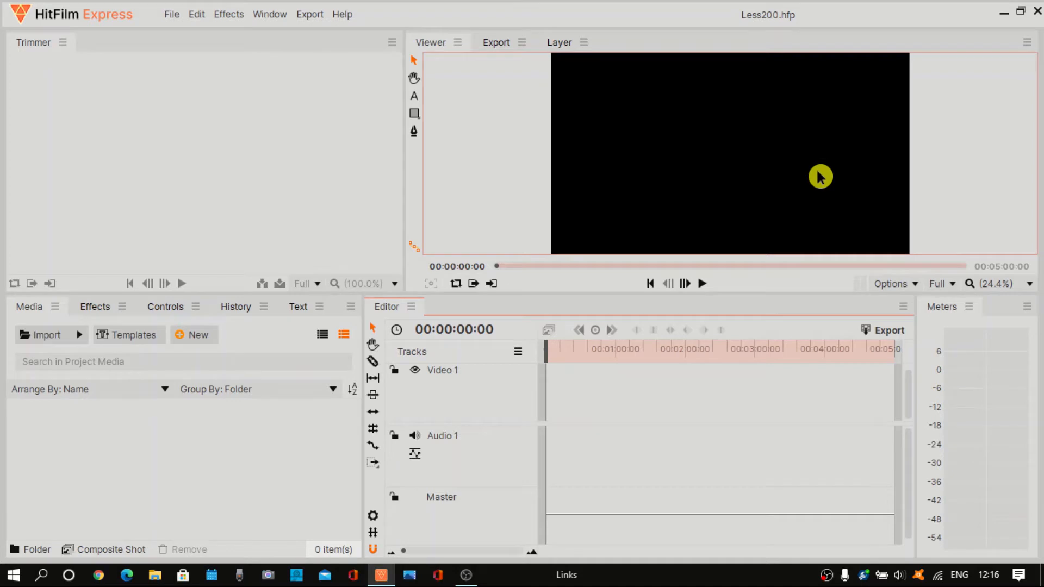
Look through the Export queue and the Layer panel, returning to the Viewer
{"action": "left_click", "coordinate": [497, 45]}
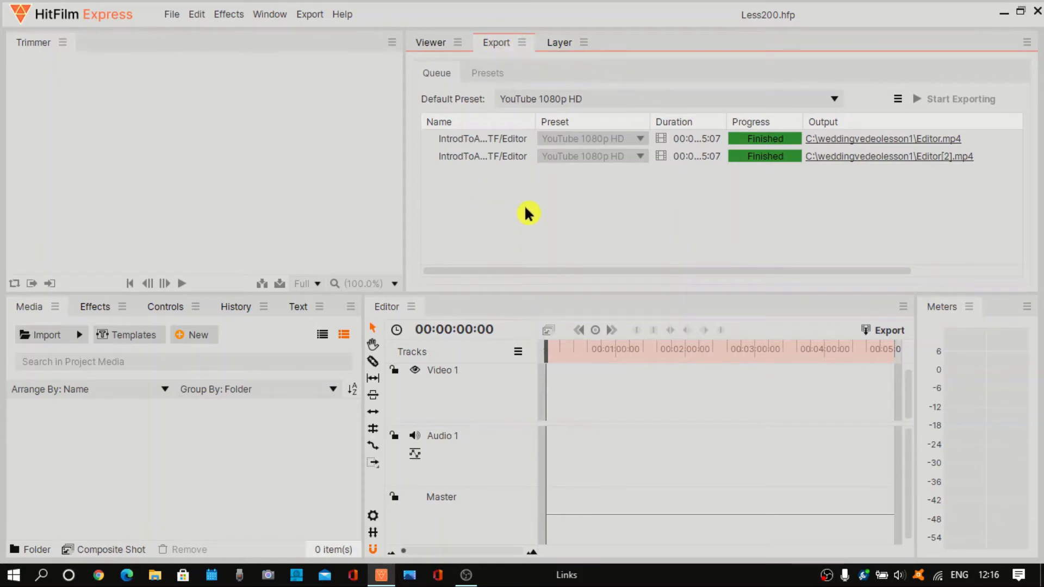
{"action": "left_click", "coordinate": [427, 42]}
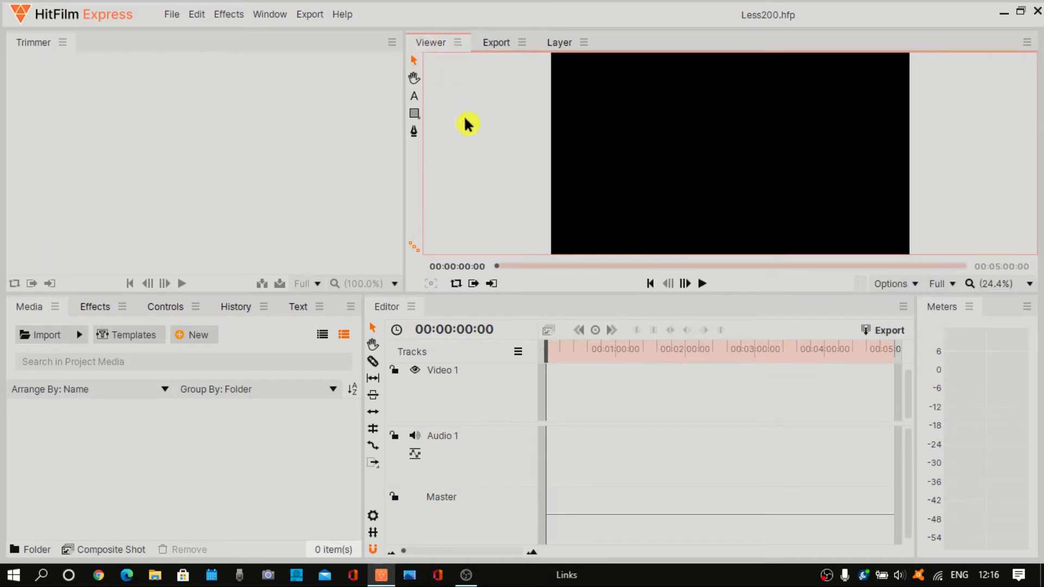
{"action": "left_click", "coordinate": [563, 44]}
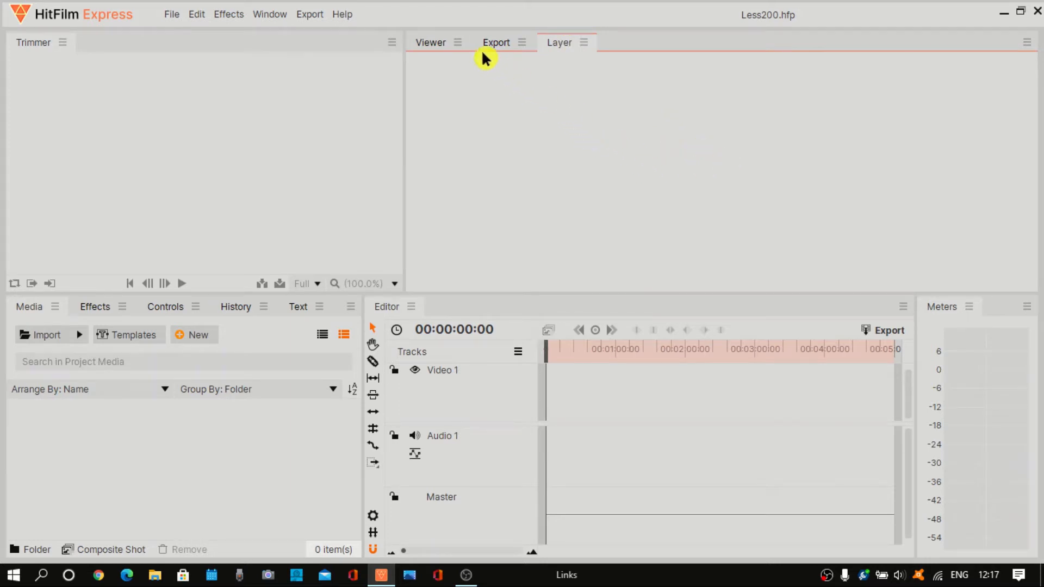
{"action": "left_click", "coordinate": [434, 47]}
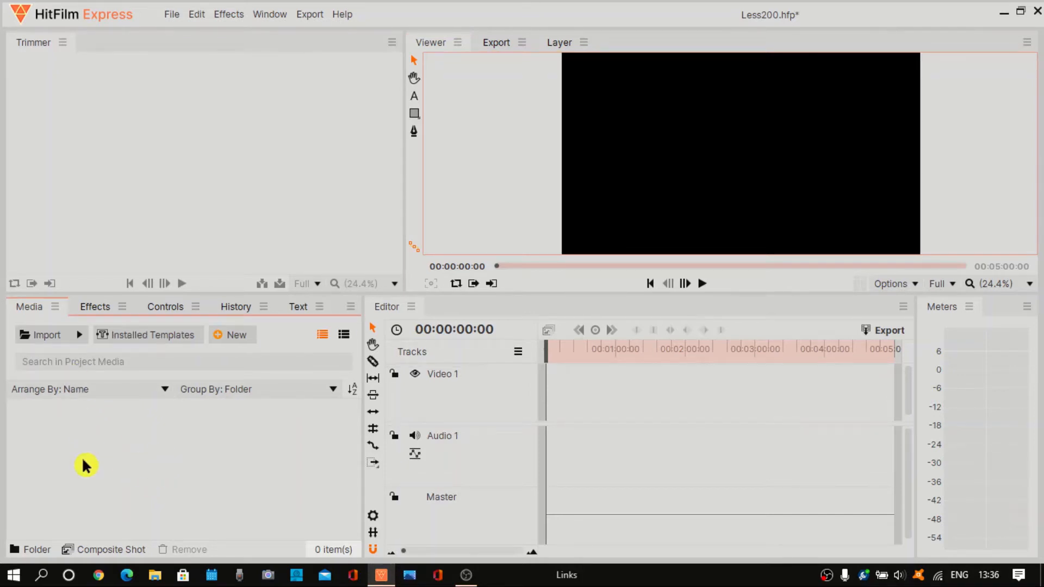
Import the hot-air balloon clip named video from the Video Lesson1 folder into the project media
{"action": "left_click", "coordinate": [60, 341]}
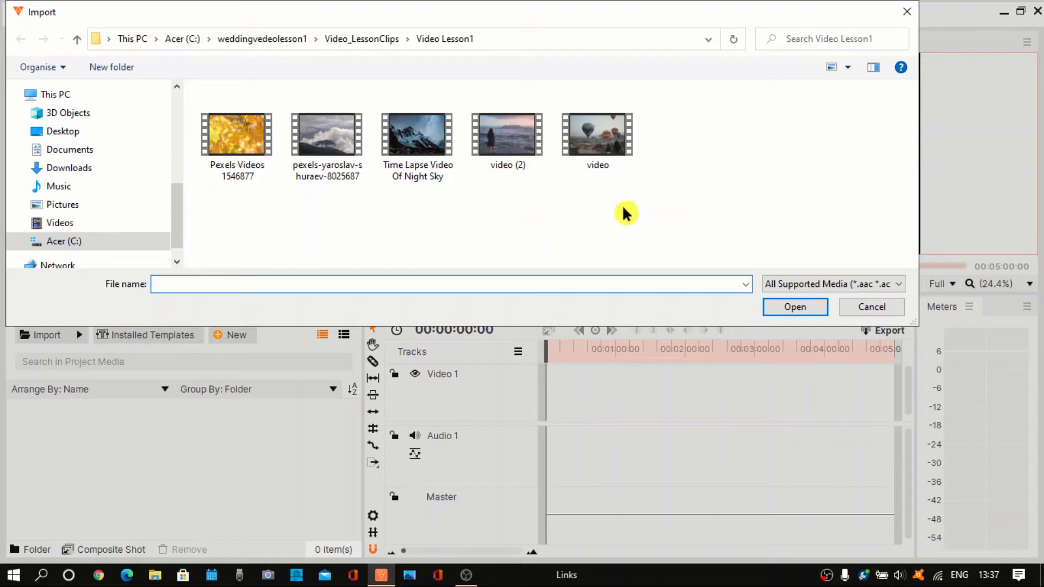
{"action": "left_click", "coordinate": [604, 147]}
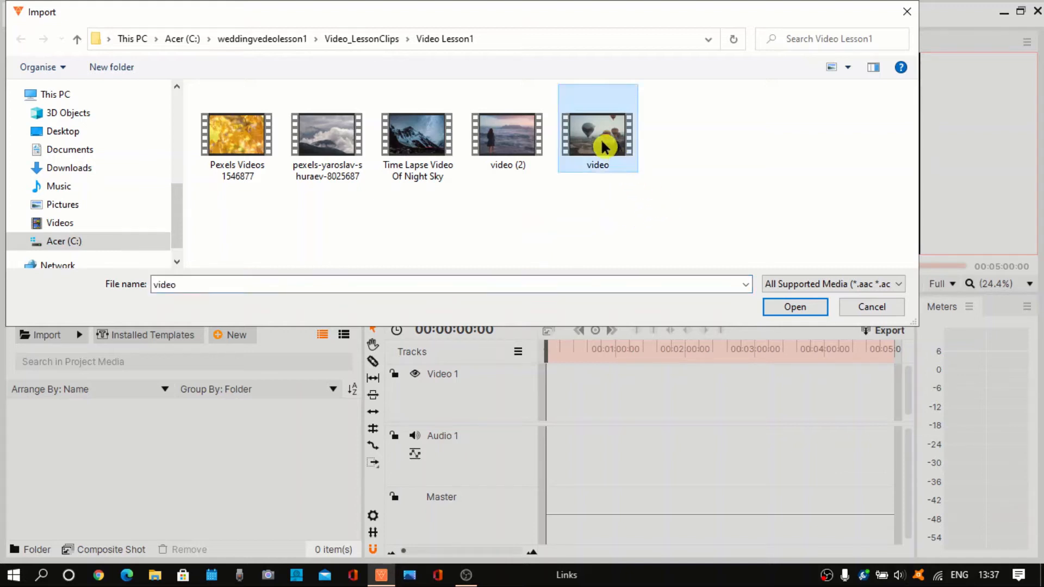
{"action": "left_click", "coordinate": [777, 308]}
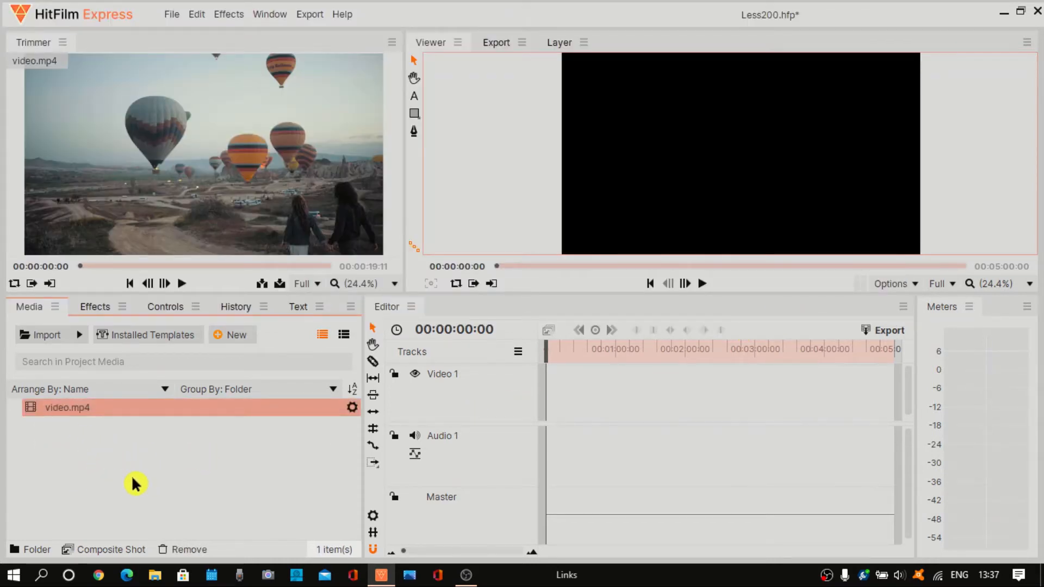
Import the other four clips from the Video Lesson1 folder together into the project media
{"action": "left_click", "coordinate": [47, 341]}
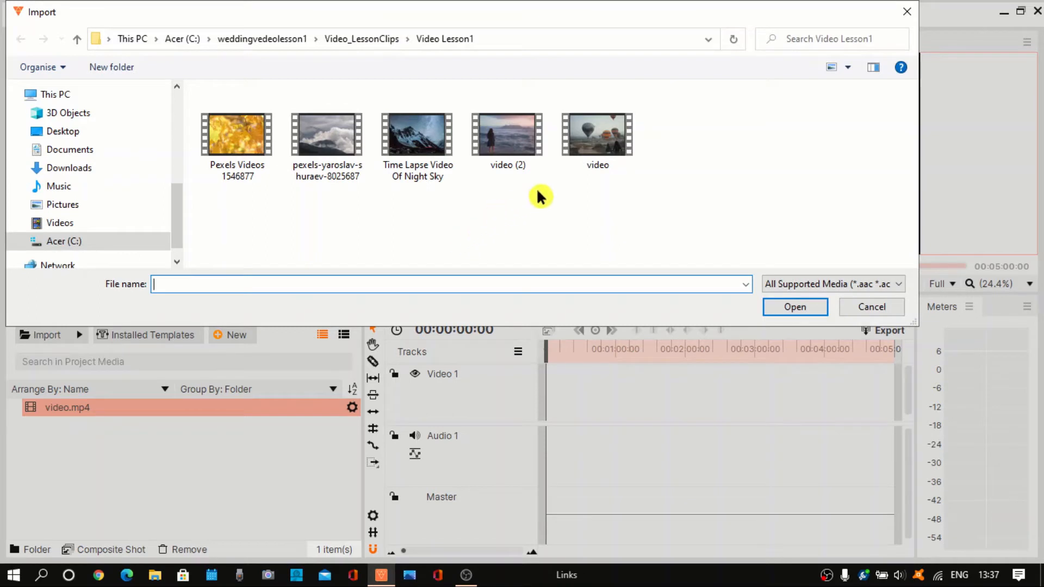
{"action": "left_click_drag", "start_coordinate": [537, 191], "coordinate": [226, 182]}
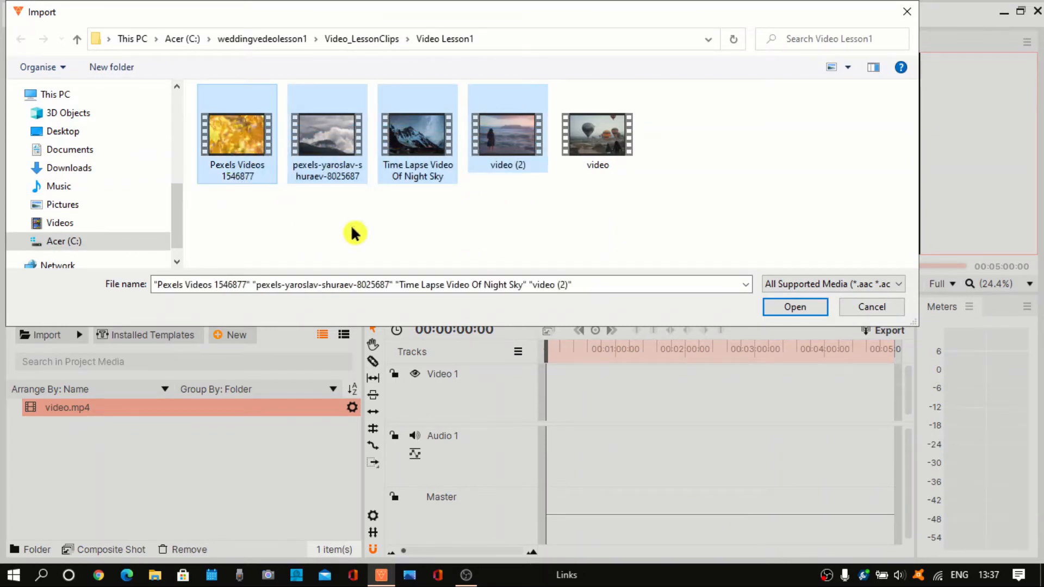
{"action": "left_click", "coordinate": [799, 308]}
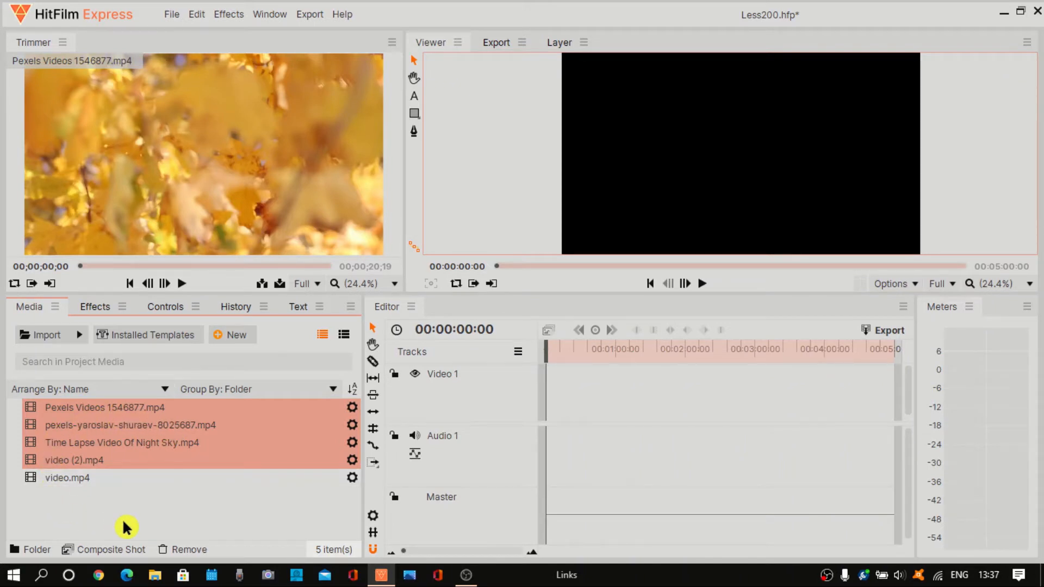
{"action": "left_click", "coordinate": [57, 510]}
{"action": "double_click", "coordinate": [57, 510]}
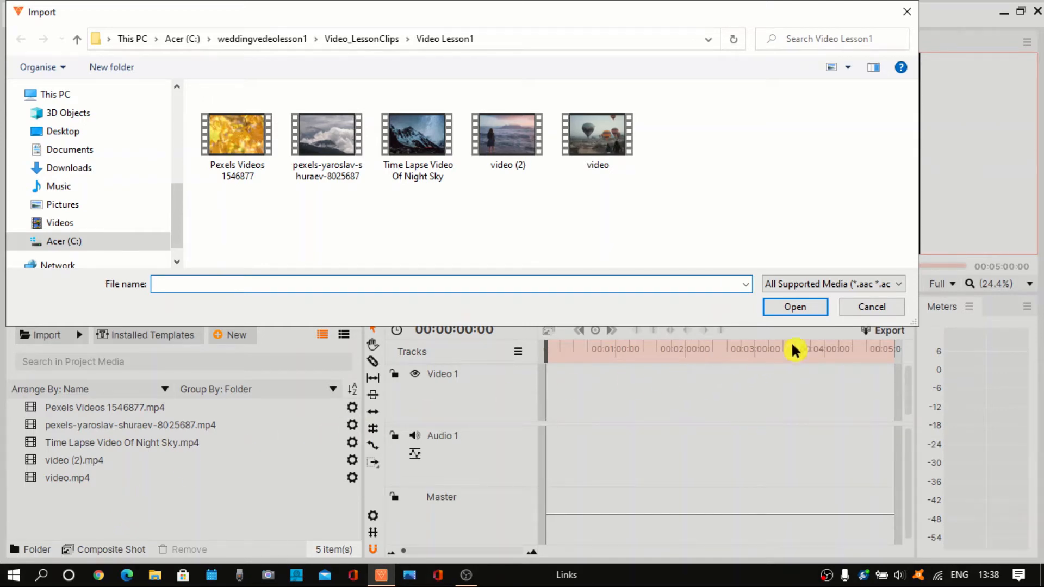
{"action": "left_click", "coordinate": [877, 311]}
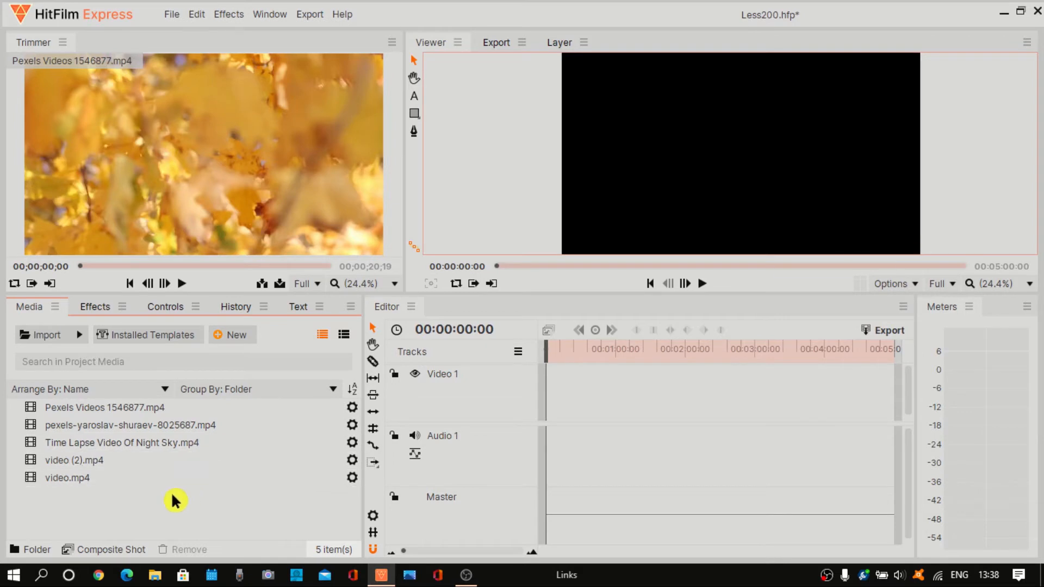
{"action": "left_click", "coordinate": [155, 575]}
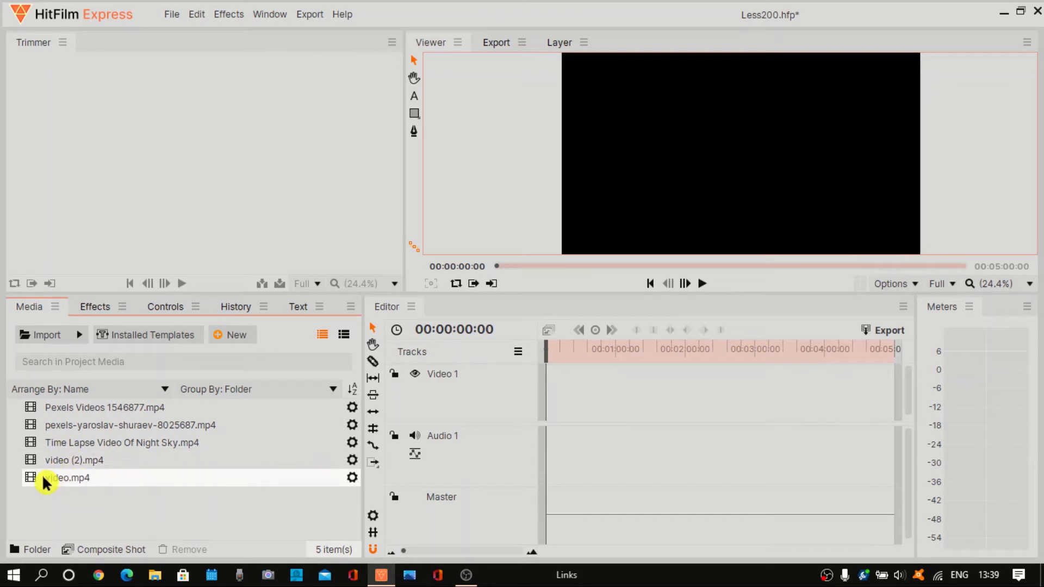
Load video.mp4 into the Trimmer and show the project media as a list with thumbnails and clip details
{"action": "left_click", "coordinate": [42, 474]}
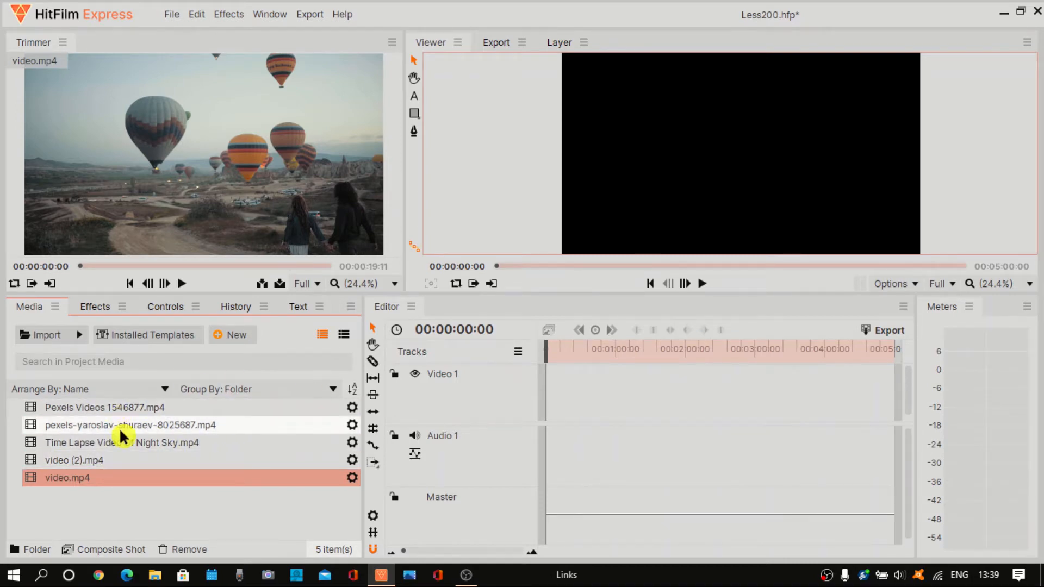
{"action": "left_click", "coordinate": [345, 337]}
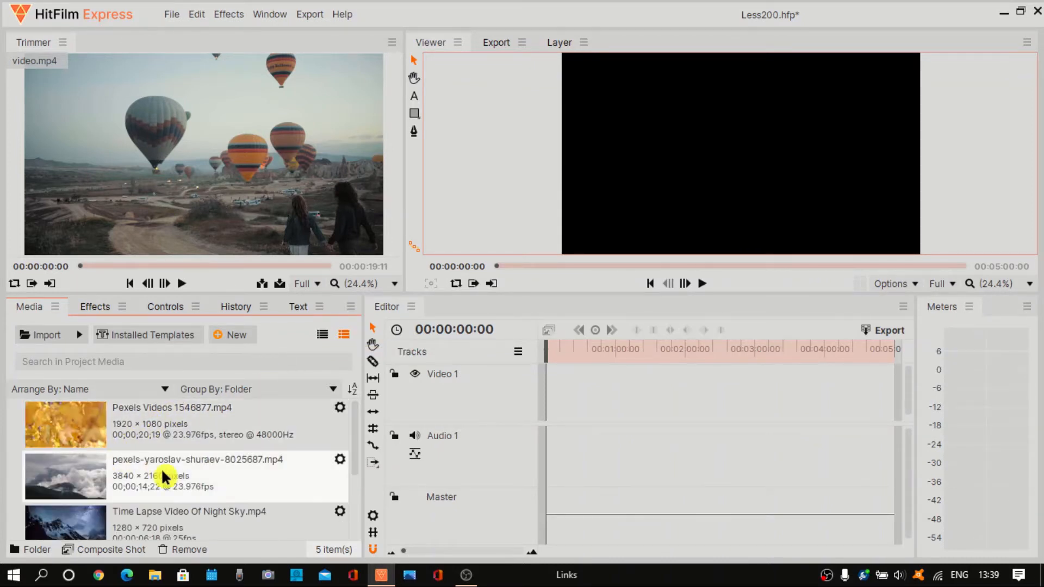
{"action": "scroll", "coordinate": [170, 477], "scroll_direction": "down", "scroll_amount": 3}
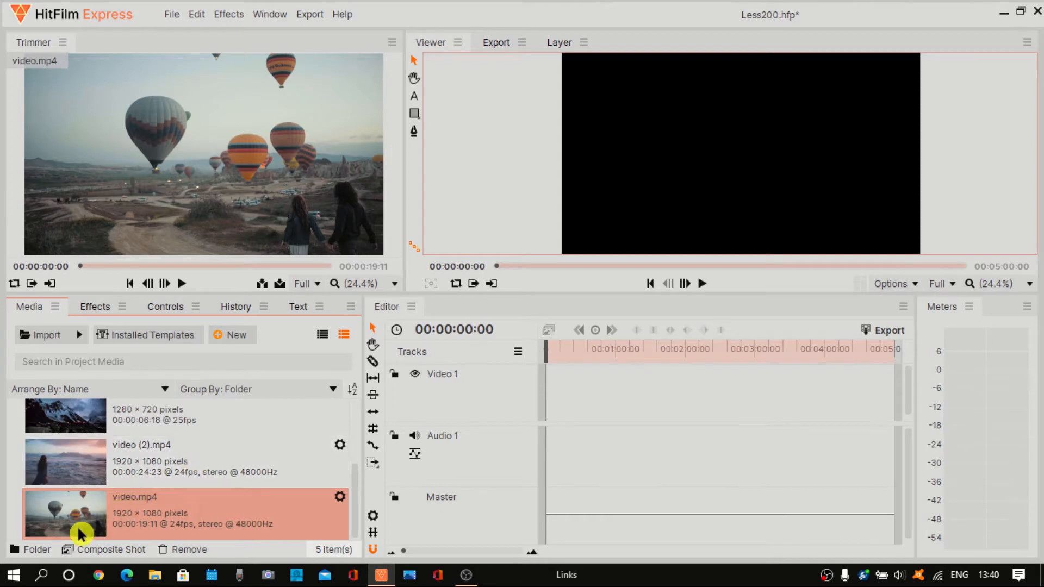
Create a new folder named Vid1 in the project media
{"action": "left_click", "coordinate": [22, 553]}
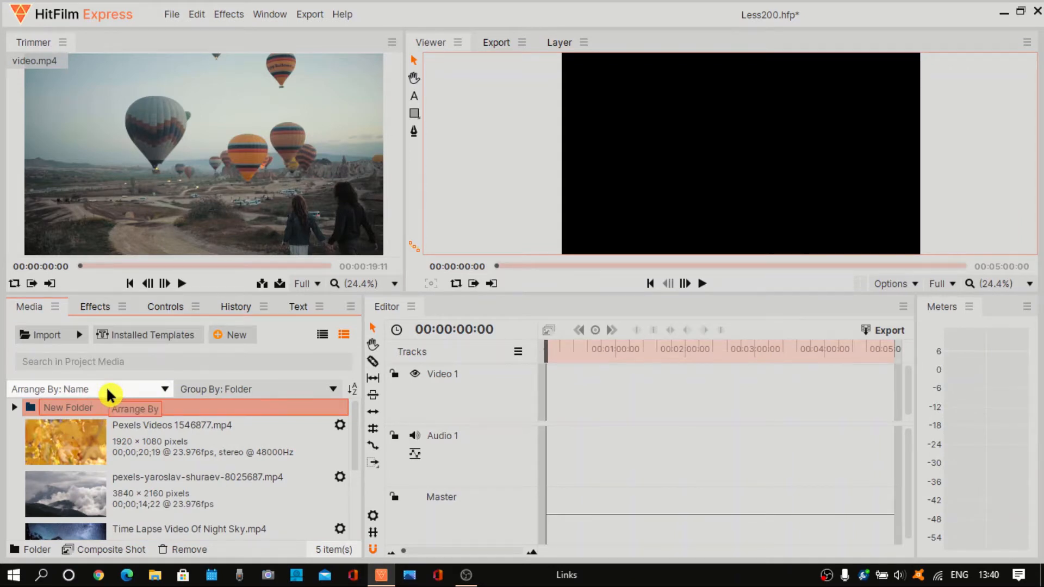
{"action": "key", "text": "ctrl+a"}
{"action": "key", "text": "BackSpace"}
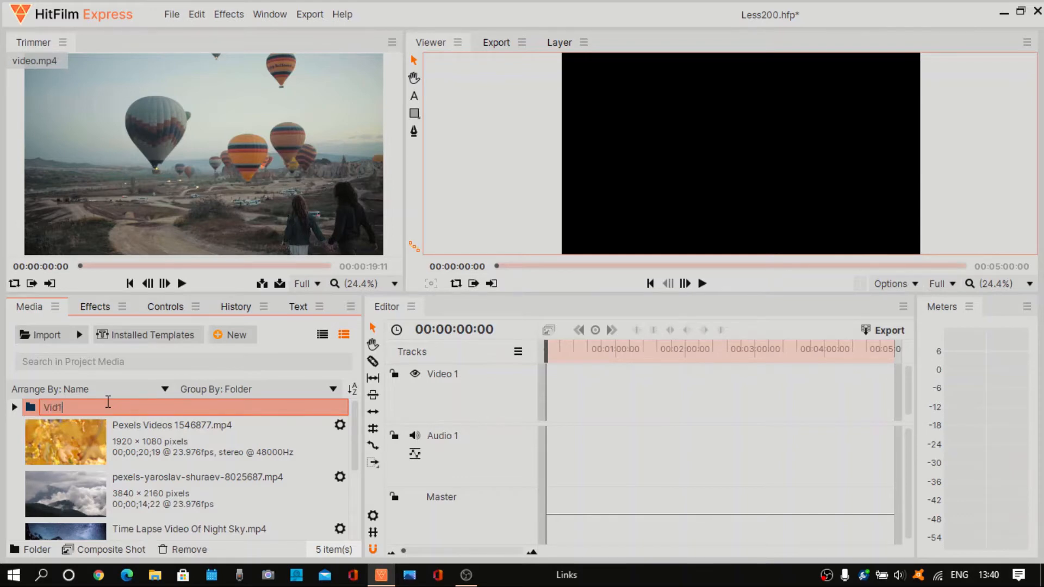
{"action": "left_click", "coordinate": [294, 509]}
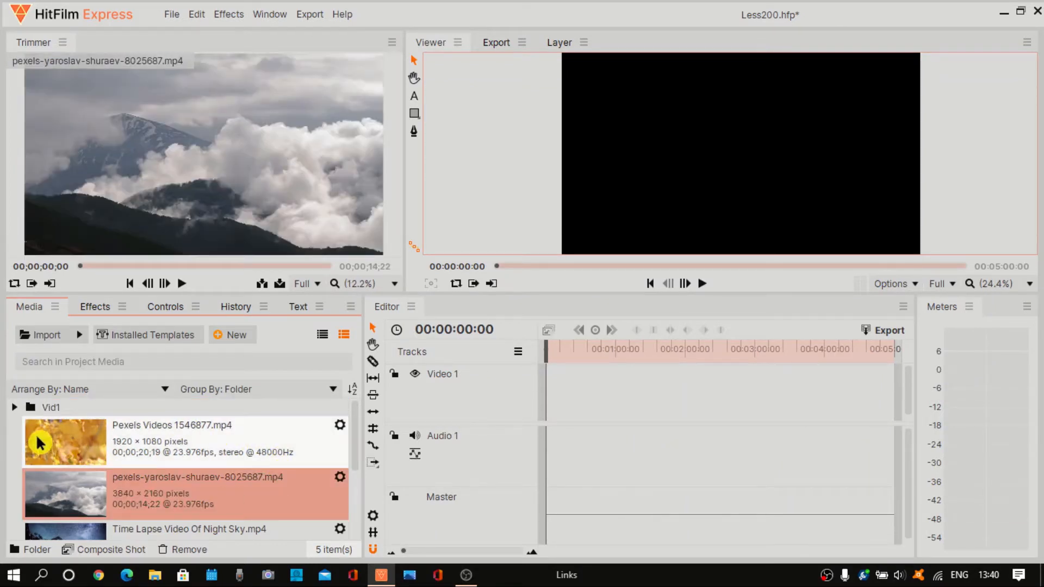
Expand the Vid1 folder and move Pexels Videos 1546877.mp4 and the cloudy mountain clip into it
{"action": "left_click_drag", "start_coordinate": [39, 443], "coordinate": [35, 405]}
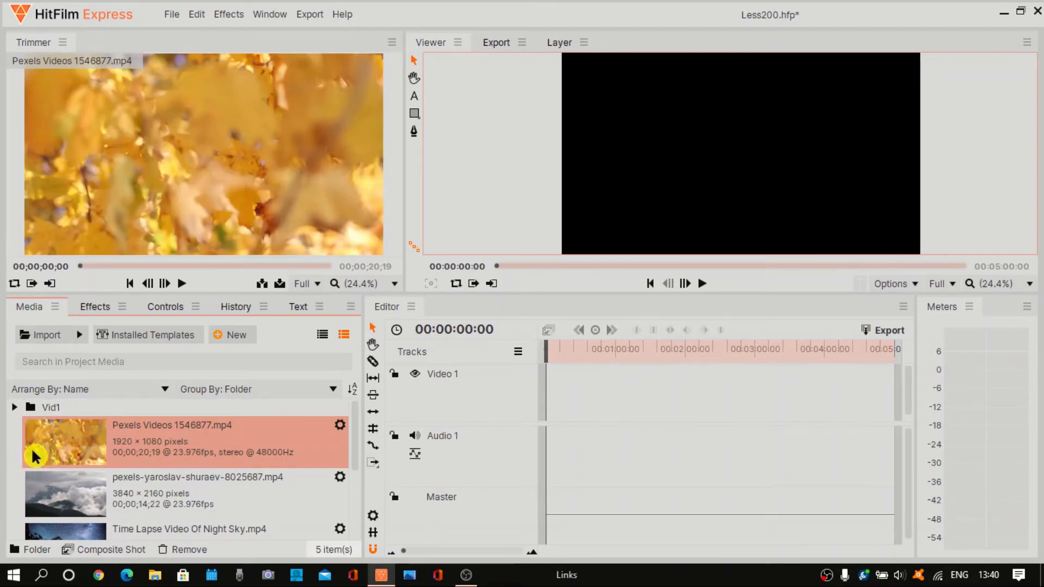
{"action": "left_click_drag", "start_coordinate": [33, 452], "coordinate": [24, 405]}
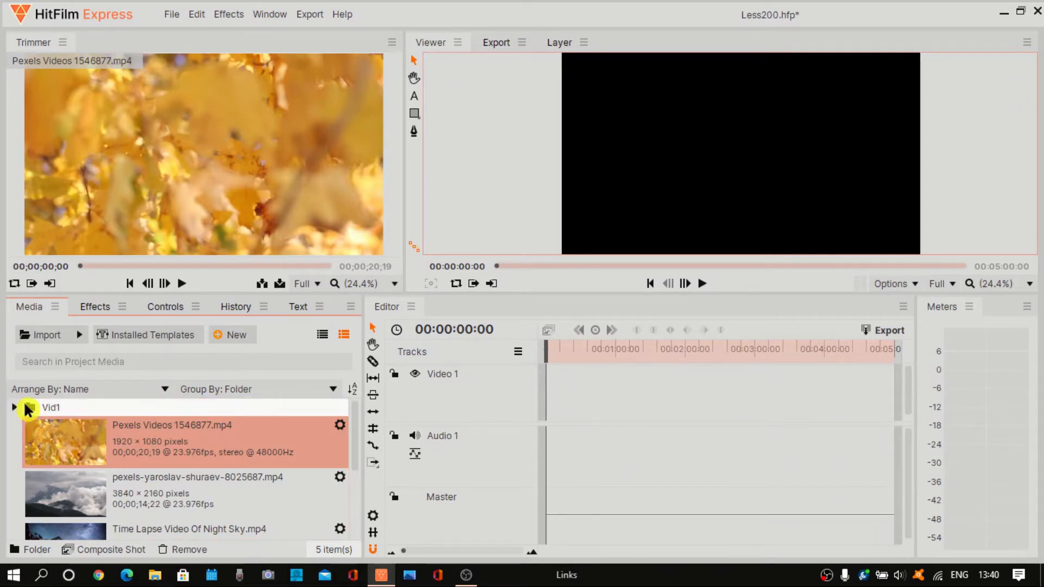
{"action": "left_click", "coordinate": [15, 407]}
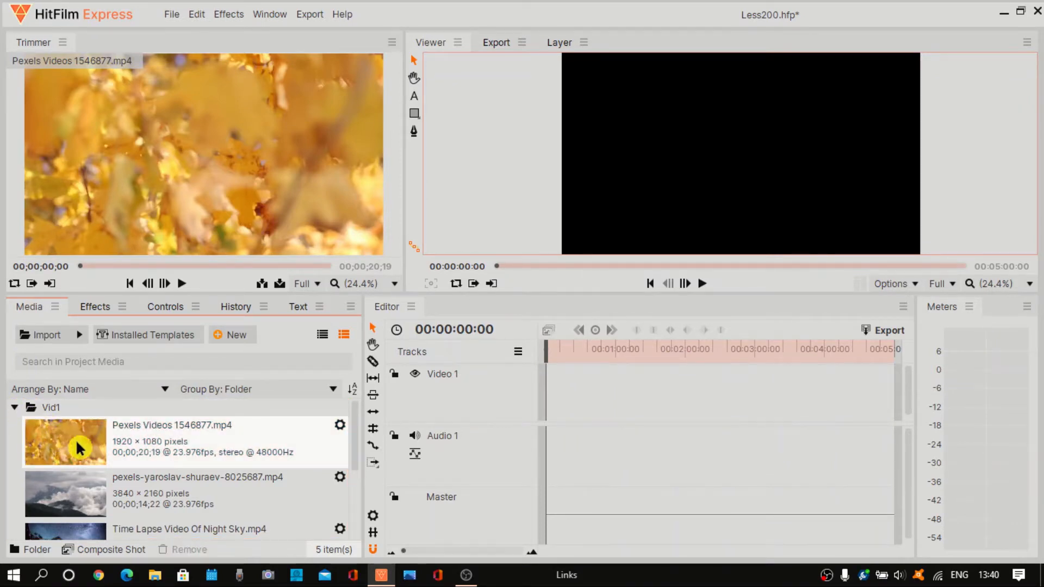
{"action": "left_click_drag", "start_coordinate": [93, 449], "coordinate": [25, 402]}
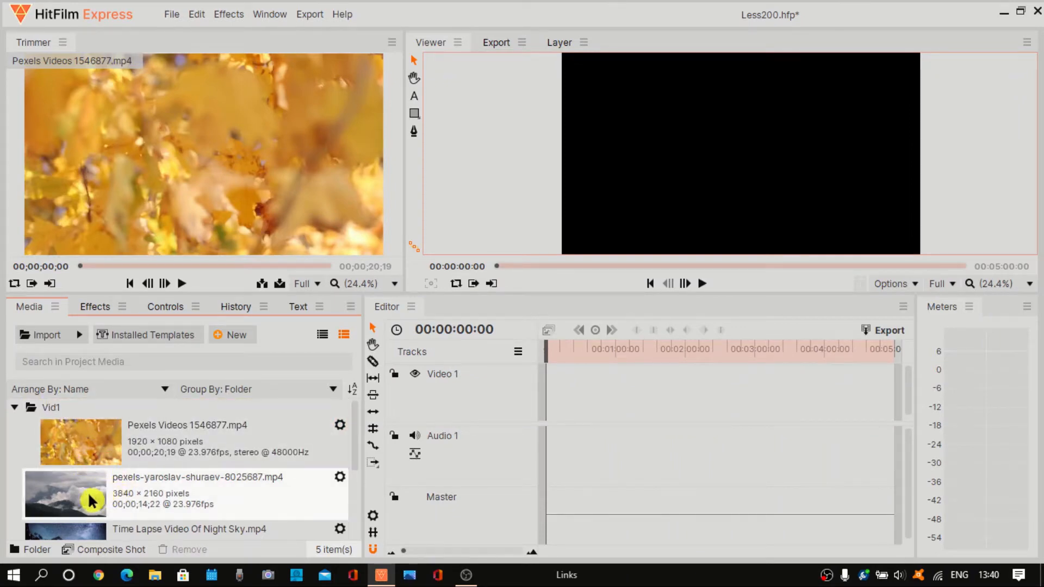
{"action": "left_click_drag", "start_coordinate": [89, 496], "coordinate": [68, 409]}
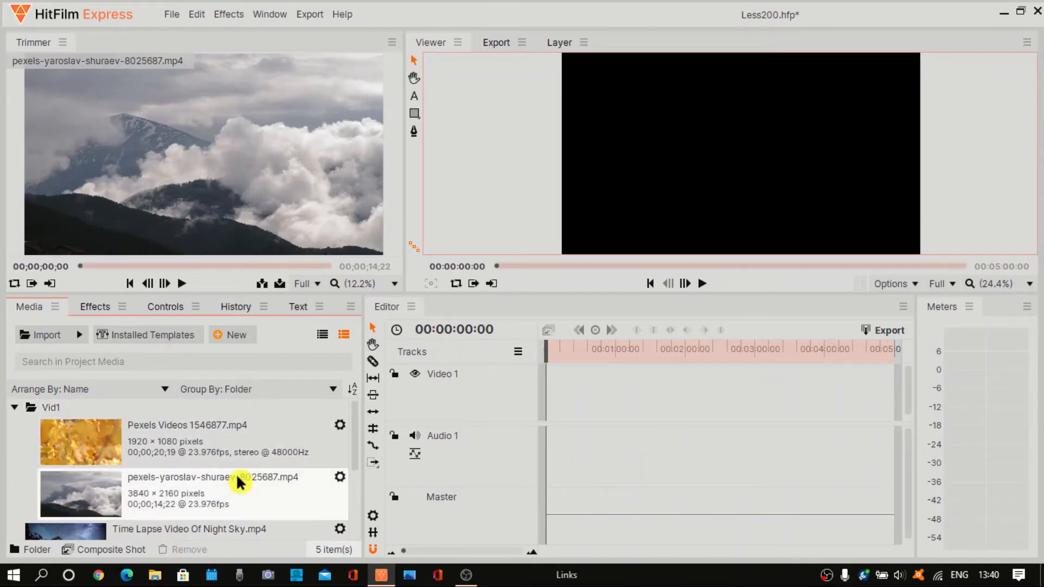
Move the video (2).mp4 clip into the Vid1 folder in the project media
{"action": "scroll", "coordinate": [238, 481], "scroll_direction": "down", "scroll_amount": 3}
{"action": "left_click", "coordinate": [81, 464]}
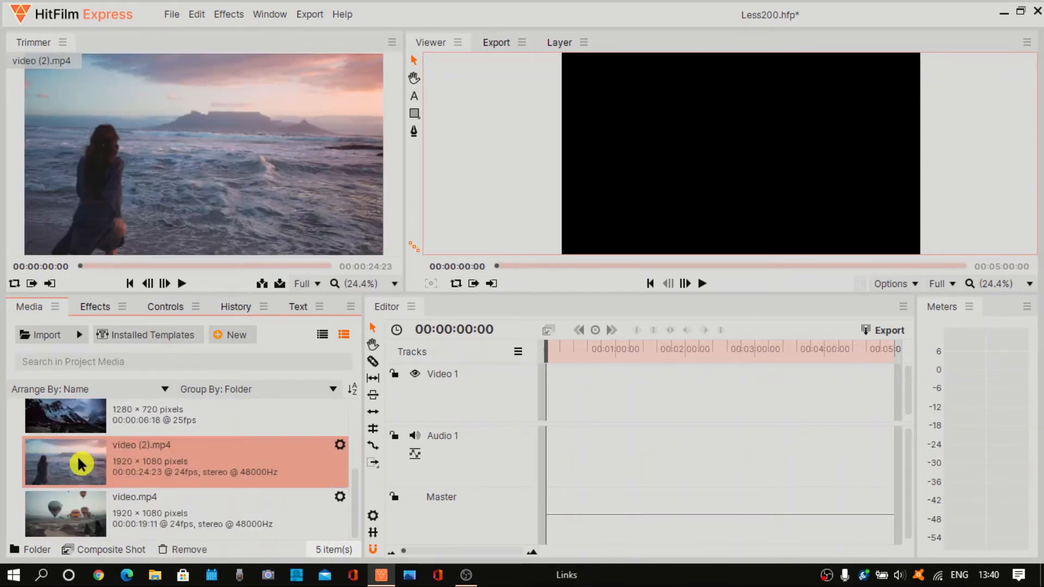
{"action": "left_click_drag", "start_coordinate": [81, 464], "coordinate": [54, 408]}
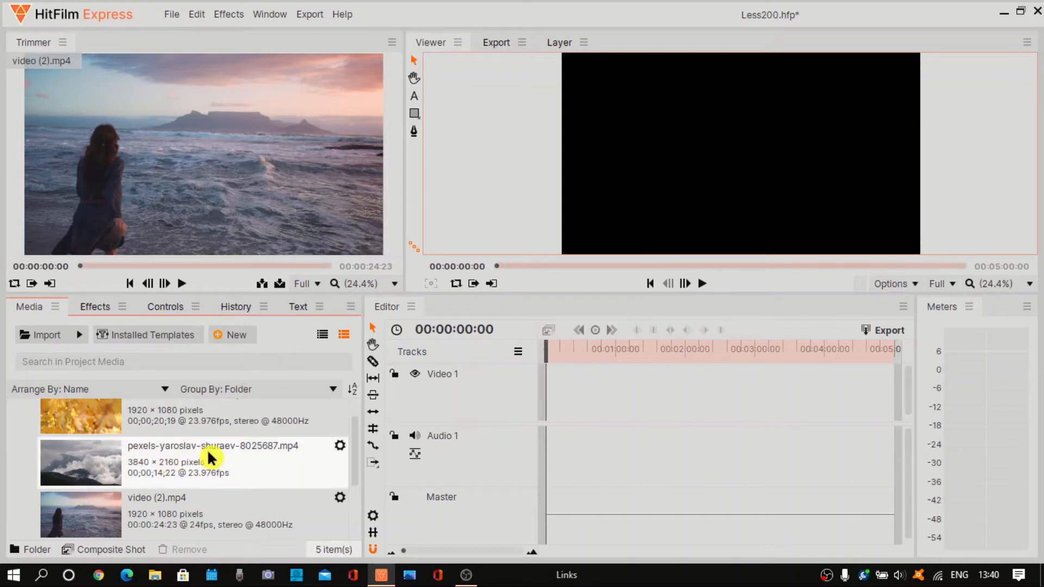
{"action": "left_click", "coordinate": [141, 447]}
{"action": "left_click", "coordinate": [145, 504]}
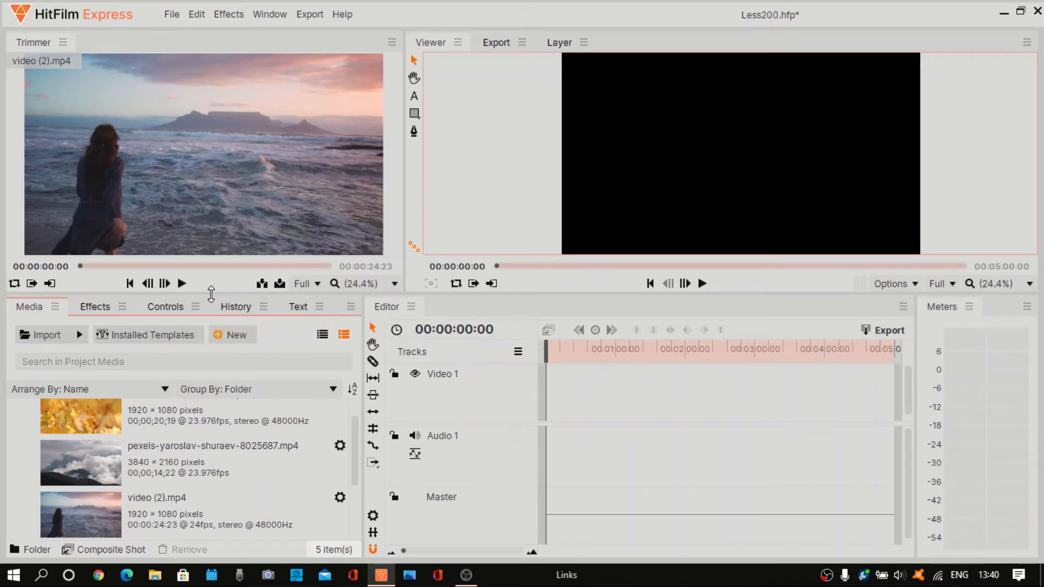
Adjust the height split between the preview area and the media and editor area, leaving the media list slightly taller than originally
{"action": "left_click_drag", "start_coordinate": [211, 293], "coordinate": [227, 229]}
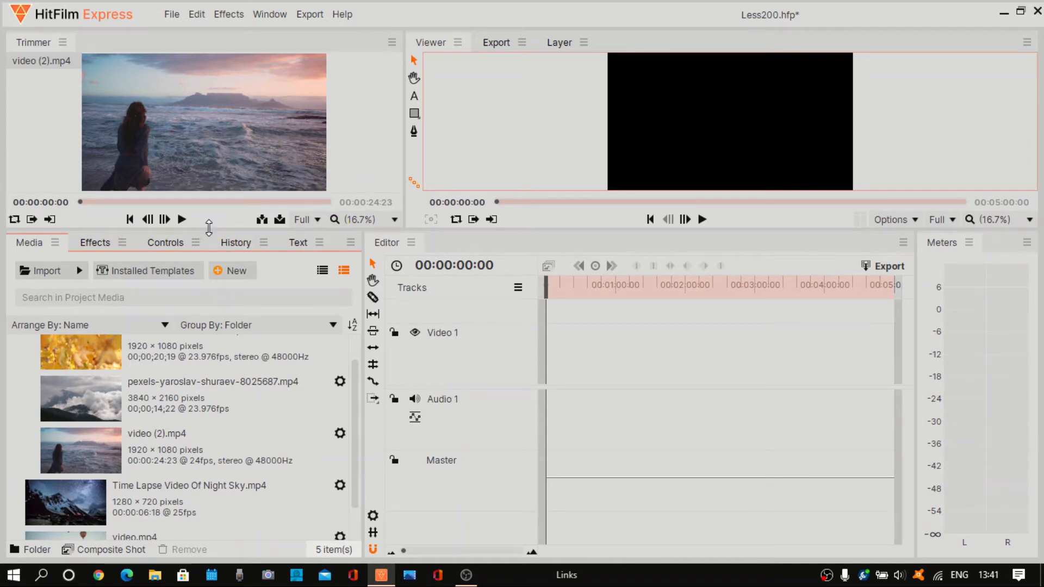
{"action": "left_click_drag", "start_coordinate": [209, 228], "coordinate": [192, 337]}
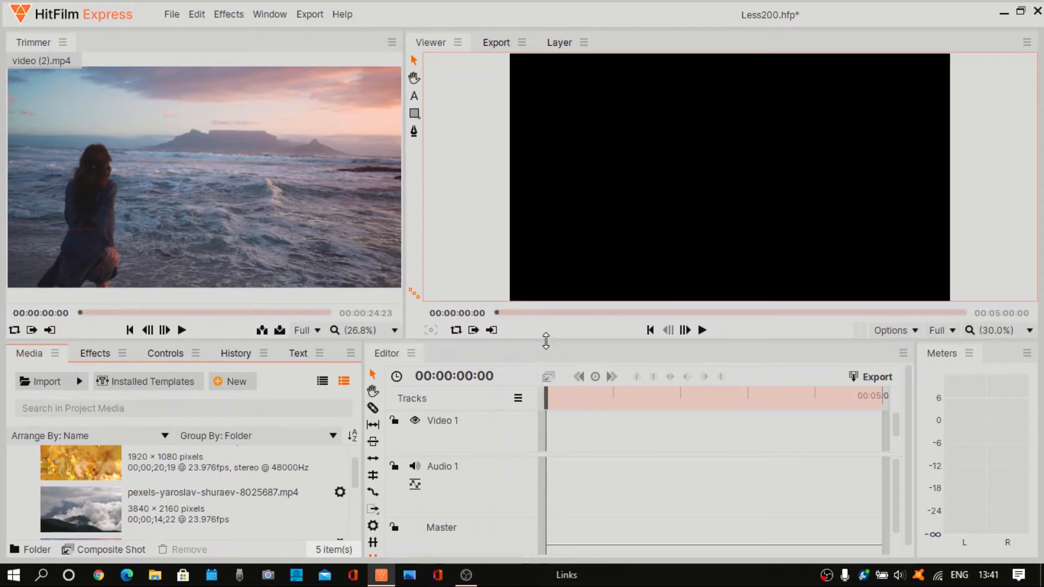
{"action": "mouse_move", "coordinate": [546, 341]}
{"action": "left_mouse_down"}
{"action": "mouse_move", "coordinate": [550, 285]}
{"action": "mouse_move", "coordinate": [565, 341]}
{"action": "left_mouse_up"}
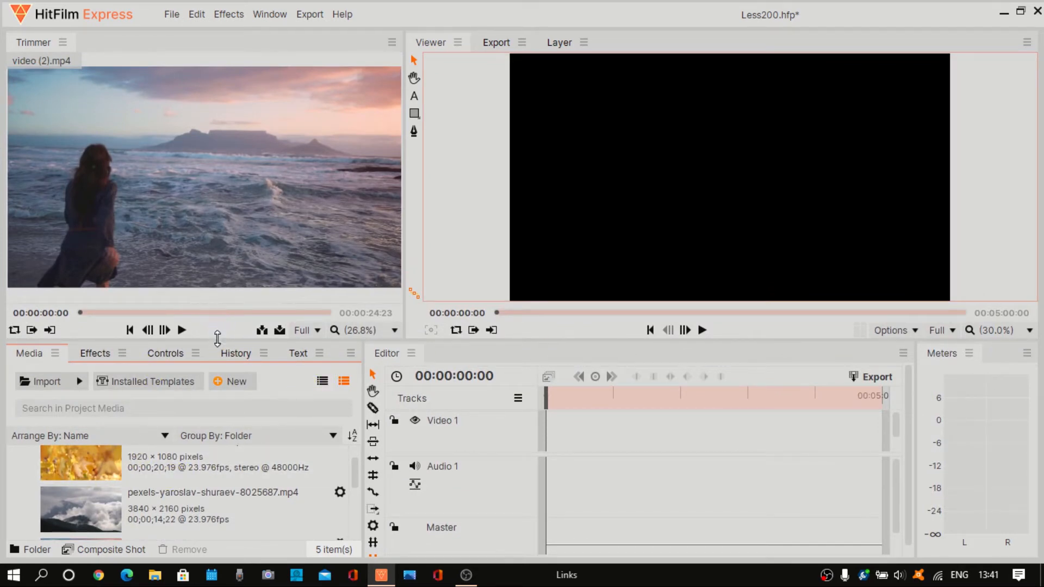
{"action": "left_click_drag", "start_coordinate": [217, 339], "coordinate": [226, 278]}
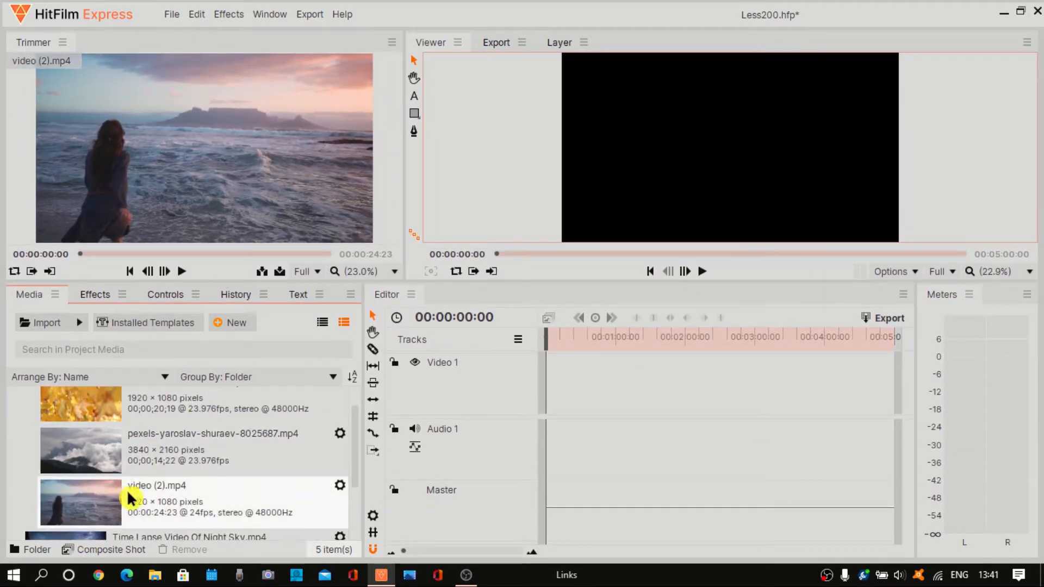
Move the Time Lapse Video Of Night Sky.mp4 clip into the Vid1 folder
{"action": "scroll", "coordinate": [131, 497], "scroll_direction": "down", "scroll_amount": 1}
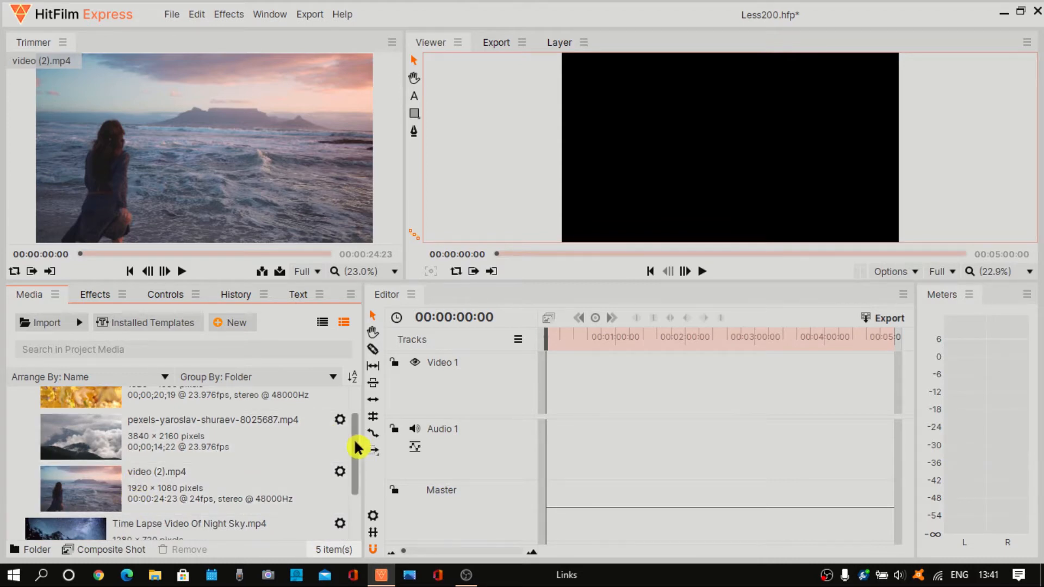
{"action": "left_click_drag", "start_coordinate": [357, 447], "coordinate": [361, 478]}
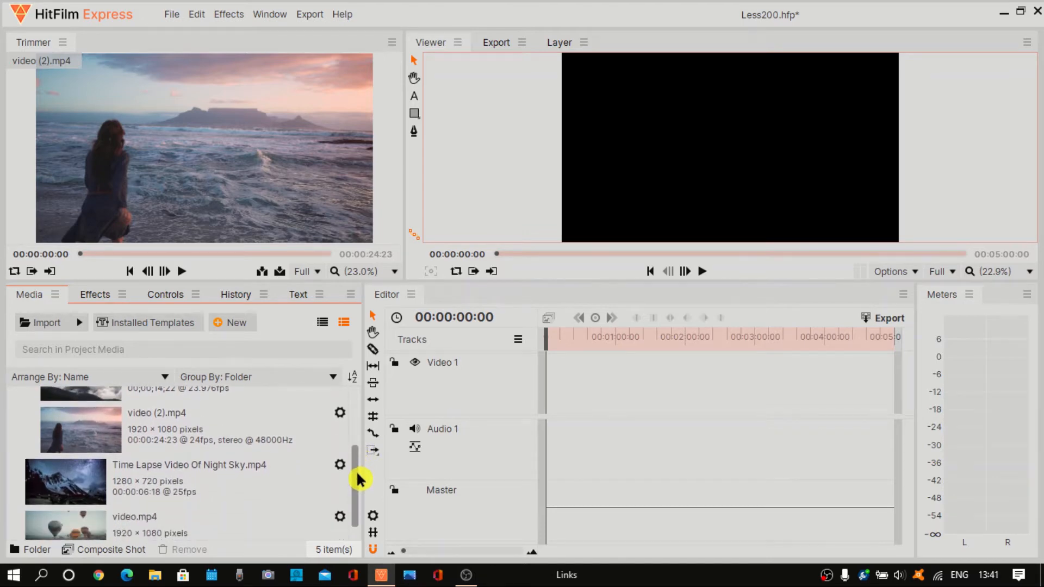
{"action": "left_click", "coordinate": [79, 496]}
{"action": "left_click_drag", "start_coordinate": [79, 497], "coordinate": [91, 455]}
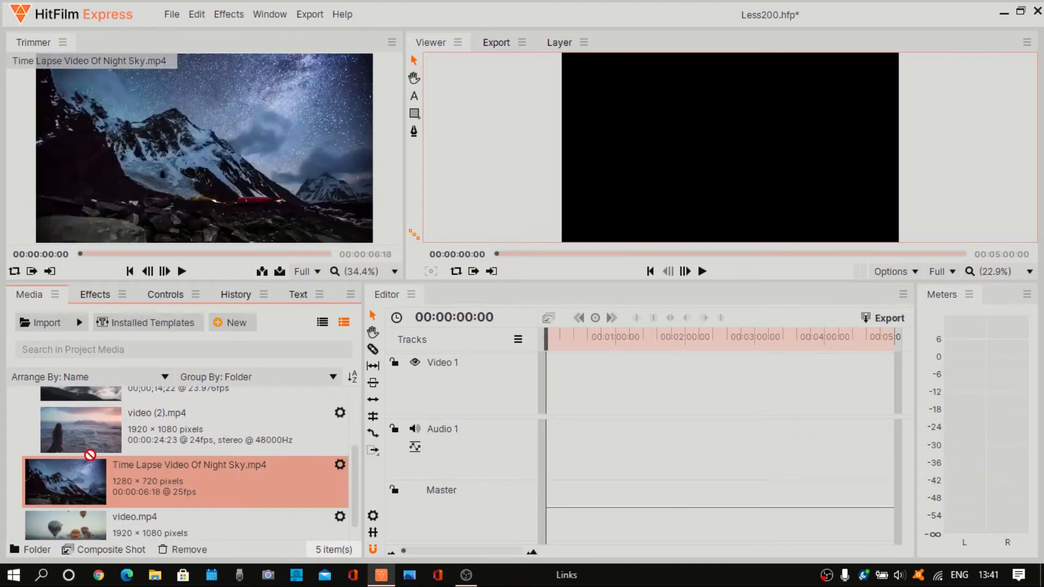
{"action": "left_click_drag", "start_coordinate": [100, 387], "coordinate": [64, 397]}
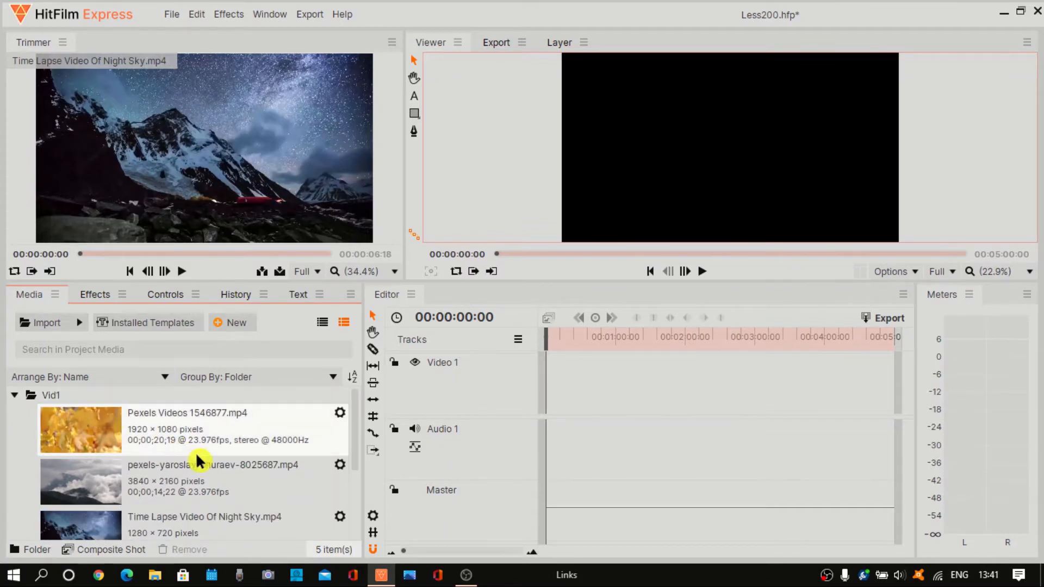
Move the remaining video.mp4 clip into the Vid1 folder and collapse the folder
{"action": "scroll", "coordinate": [201, 465], "scroll_direction": "down", "scroll_amount": 3}
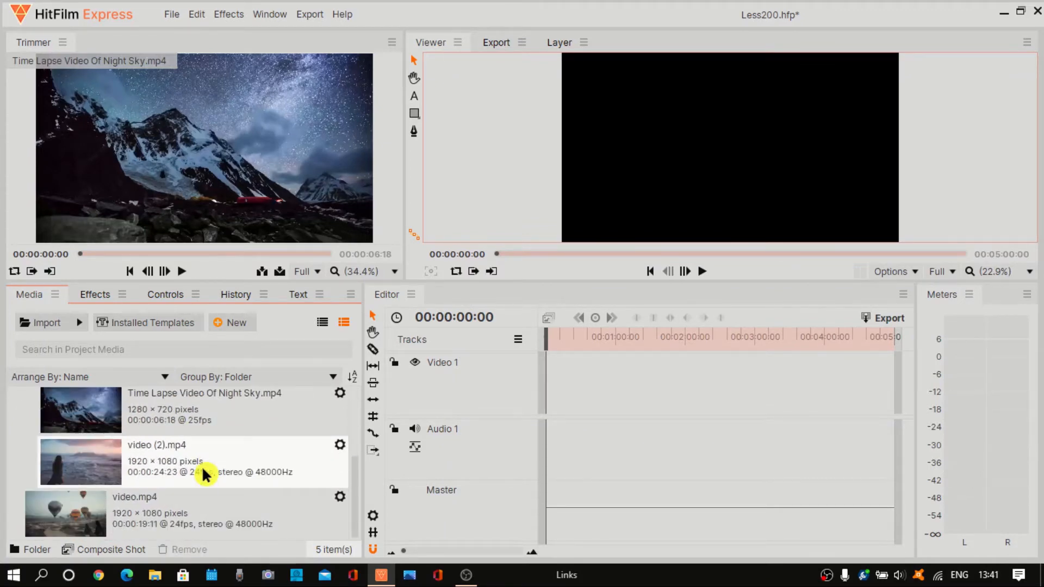
{"action": "left_click_drag", "start_coordinate": [85, 514], "coordinate": [80, 397]}
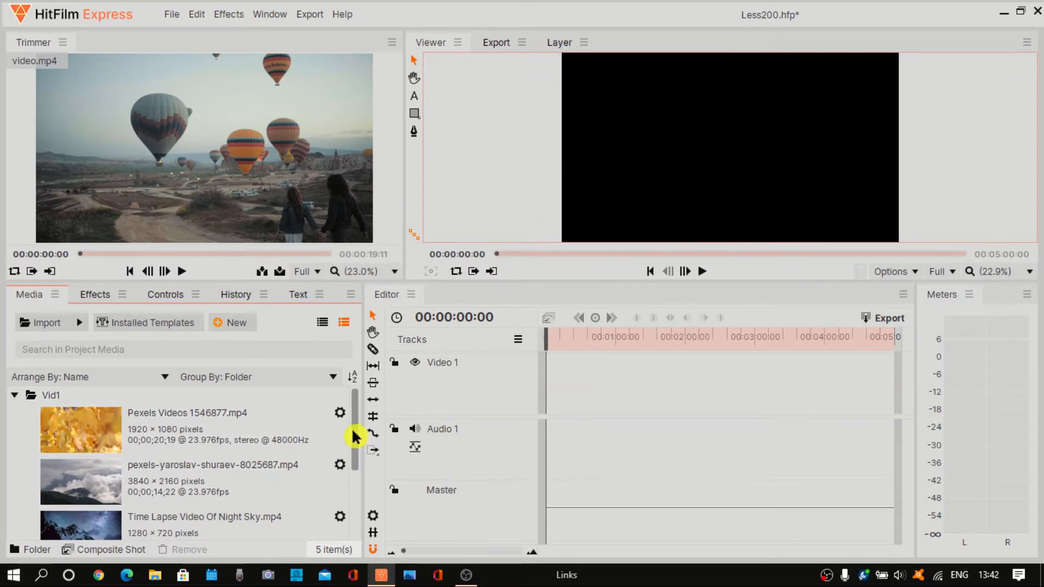
{"action": "left_click_drag", "start_coordinate": [356, 435], "coordinate": [342, 413]}
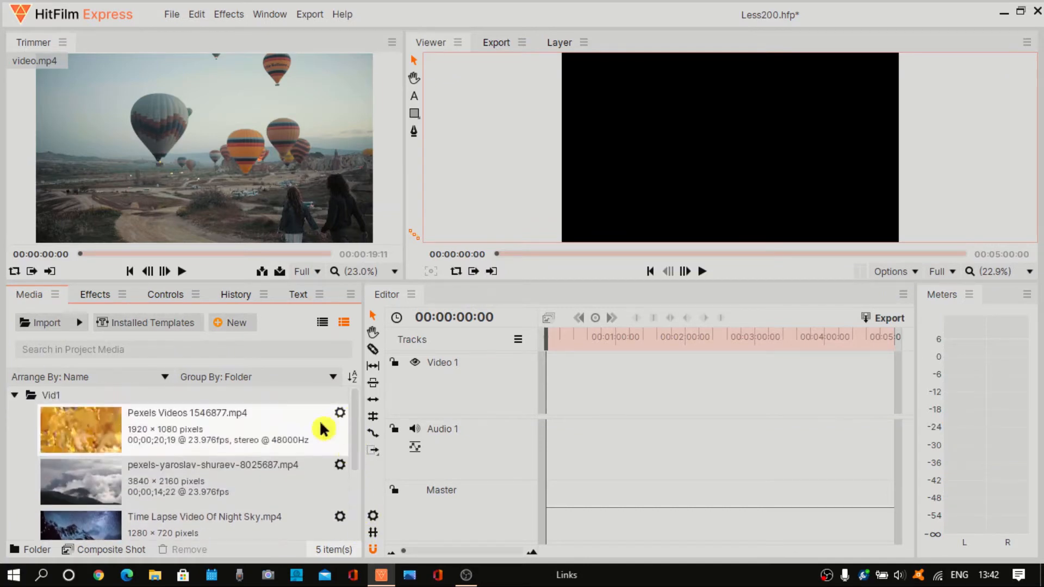
{"action": "left_click", "coordinate": [14, 395]}
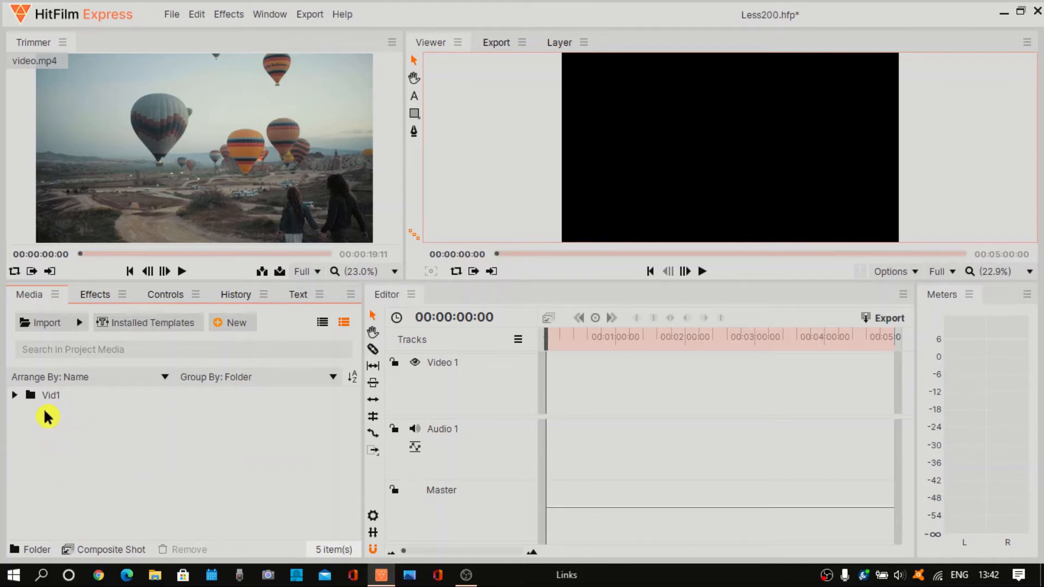
Import the Hannah's Song audio file from the Video_LessonClips folder into the project media
{"action": "left_click", "coordinate": [46, 327]}
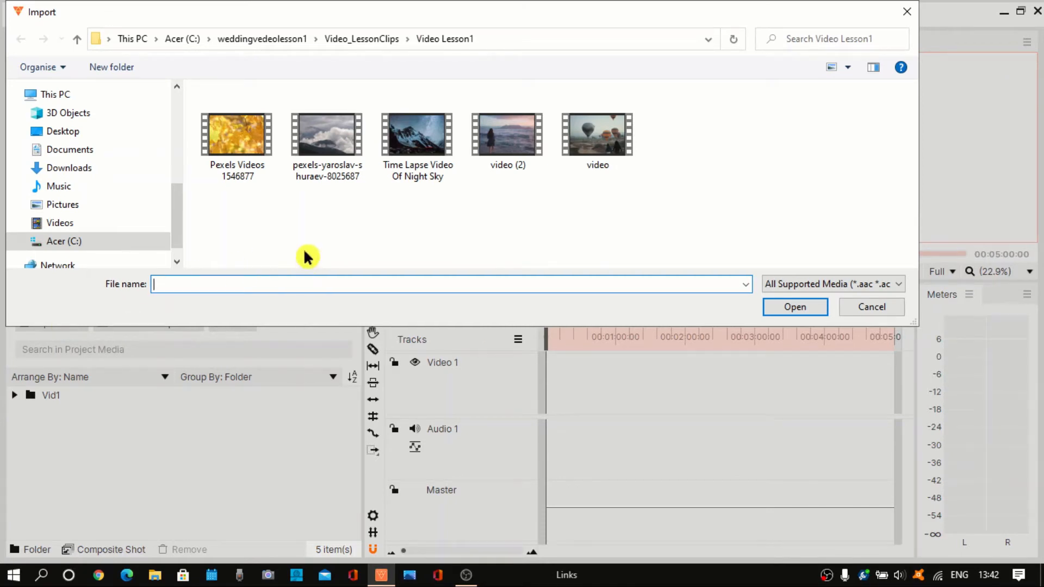
{"action": "left_click", "coordinate": [80, 42]}
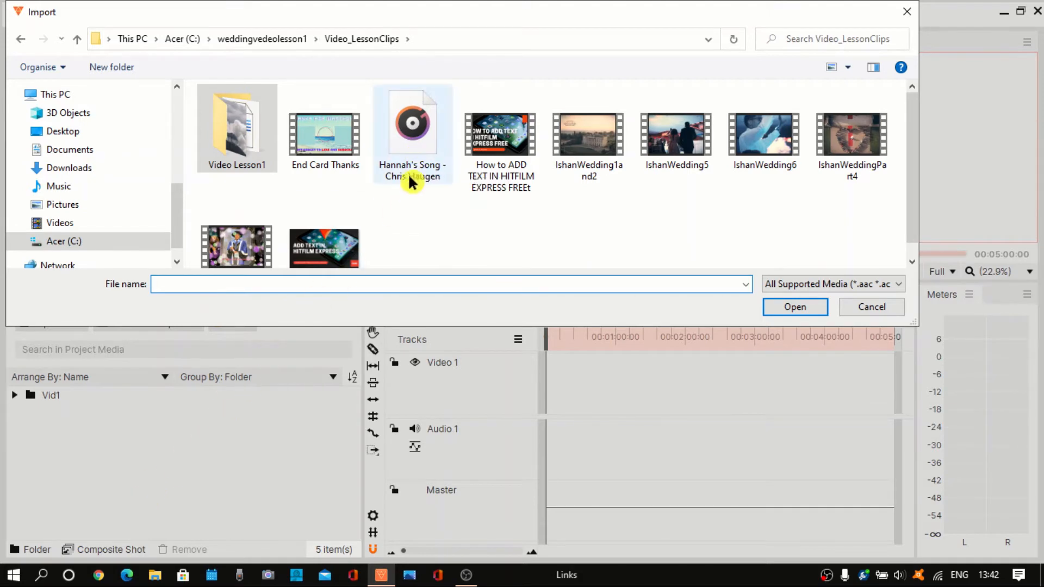
{"action": "left_click", "coordinate": [410, 144]}
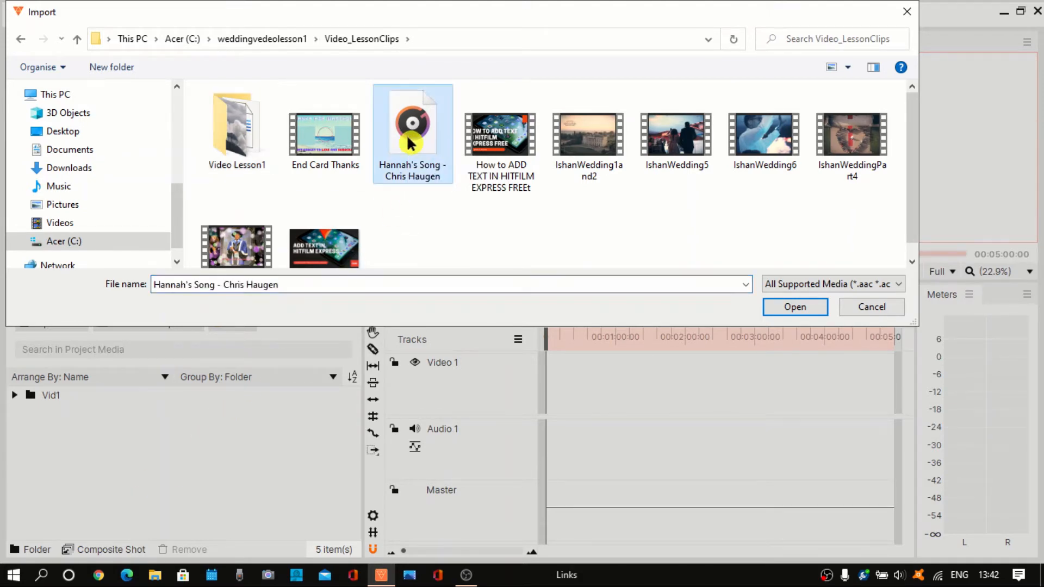
{"action": "left_click", "coordinate": [784, 309]}
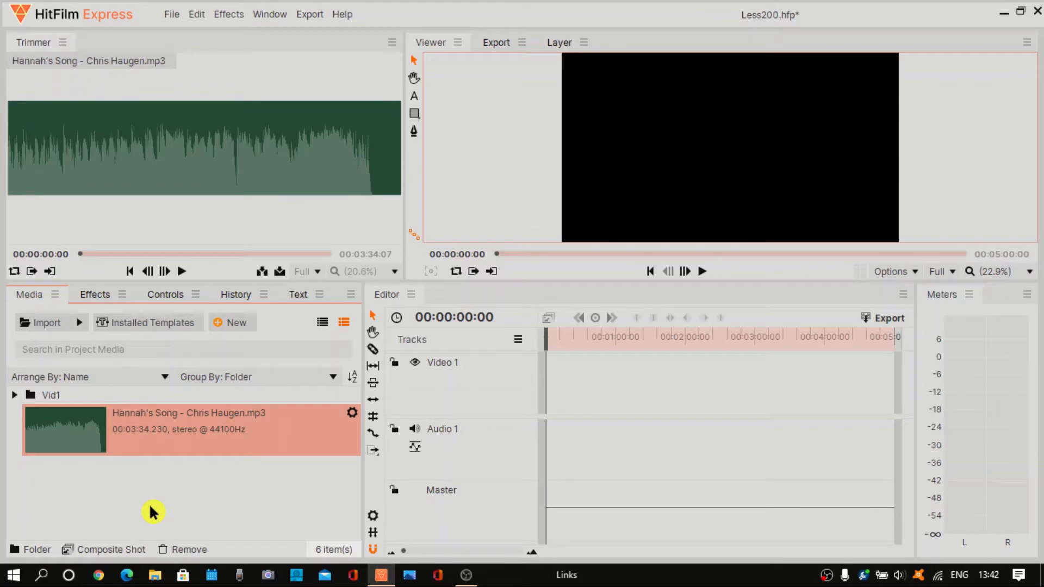
Create a new folder named Audi1 in the project media
{"action": "left_click", "coordinate": [15, 551]}
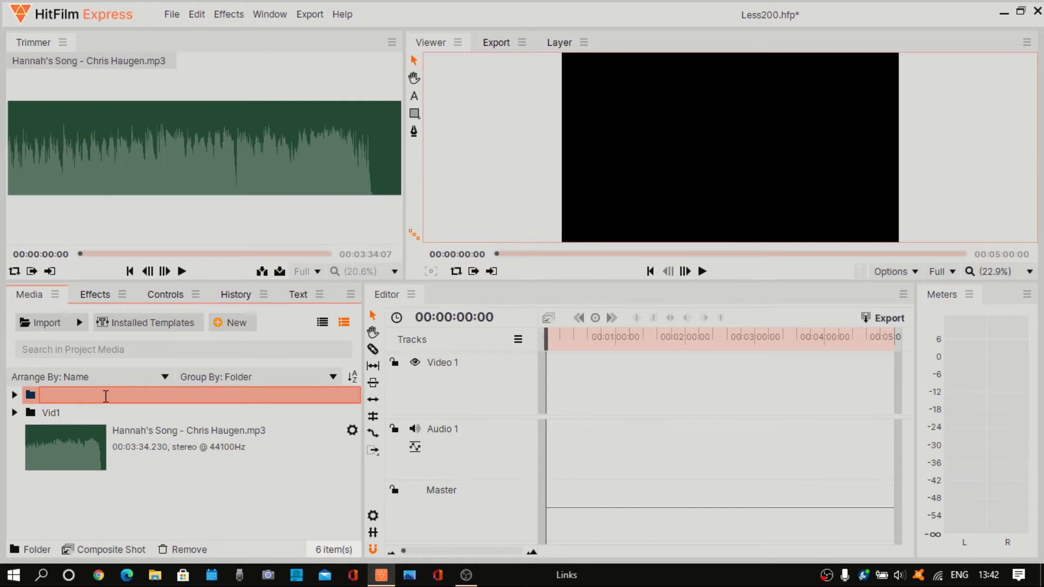
{"action": "type", "text": "Audi1"}
{"action": "left_click", "coordinate": [60, 511]}
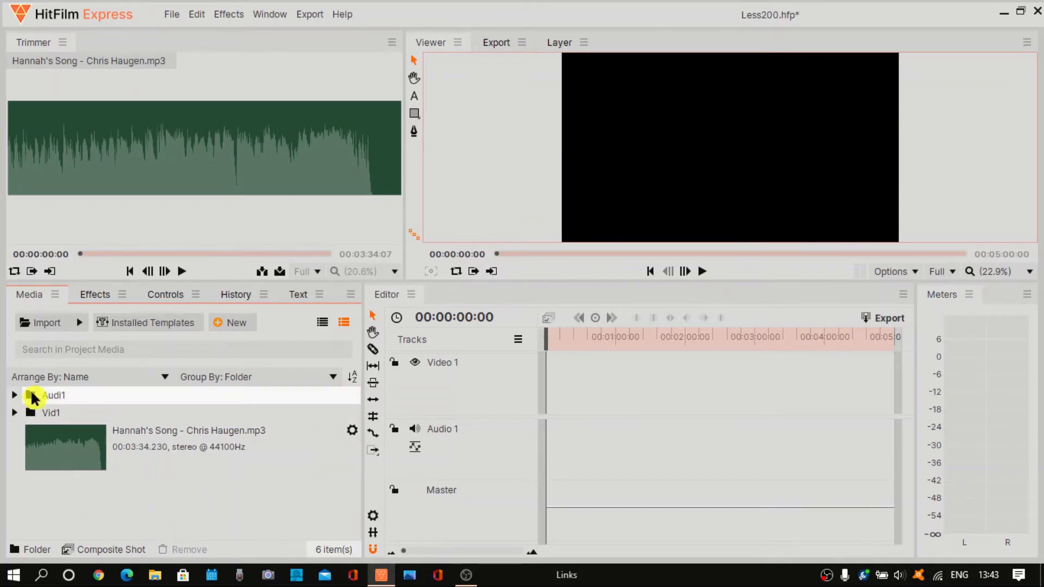
Expand the Audi1 folder, move the Hannah's Song audio file into it and collapse the folder
{"action": "left_click", "coordinate": [31, 401]}
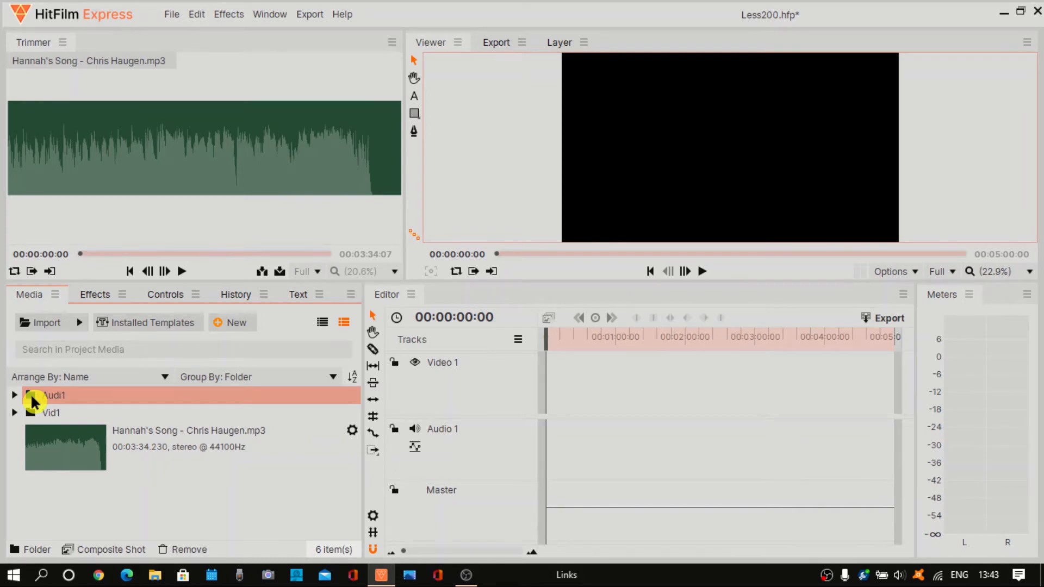
{"action": "left_click", "coordinate": [13, 396]}
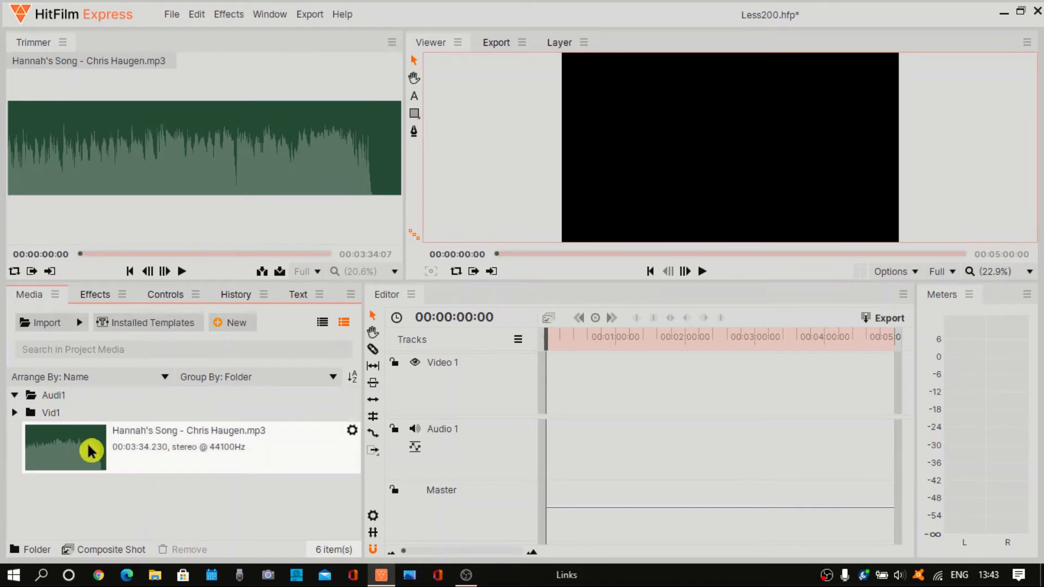
{"action": "left_click_drag", "start_coordinate": [63, 452], "coordinate": [57, 390]}
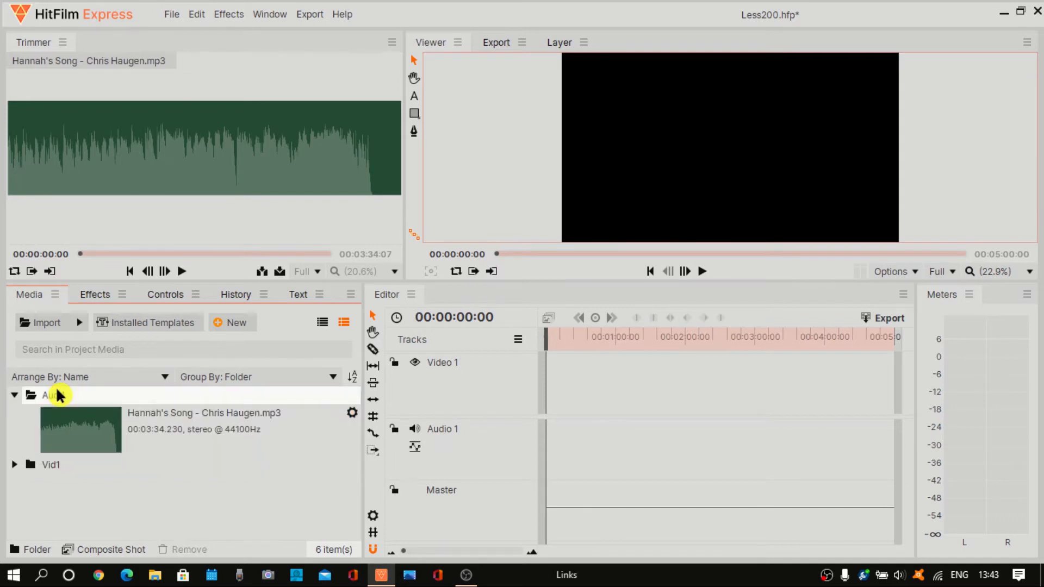
{"action": "left_click", "coordinate": [14, 397]}
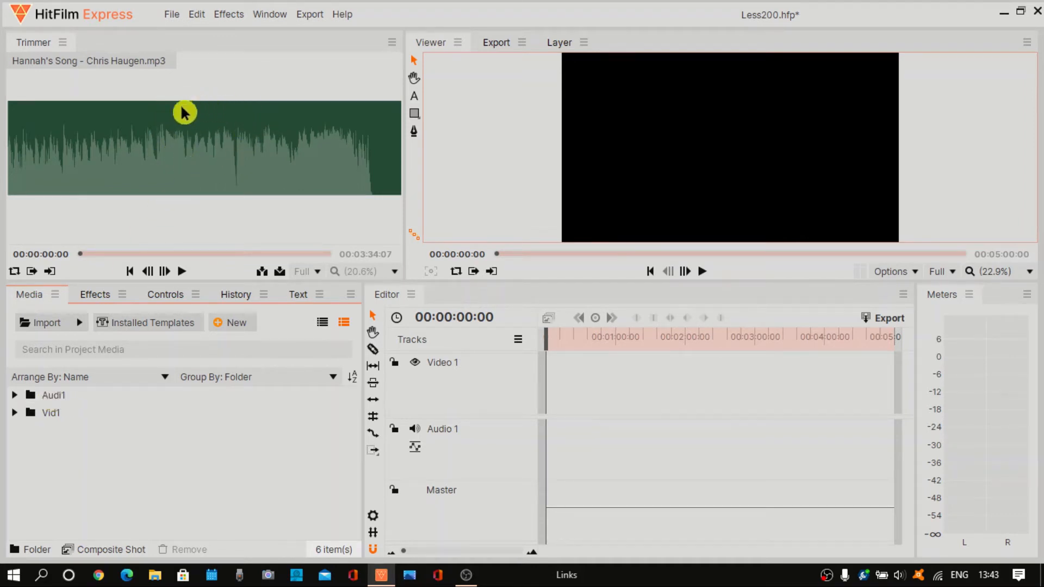
Expand the Vid1 folder and load Pexels Videos 1546877.mp4 into the Trimmer
{"action": "left_click", "coordinate": [32, 414]}
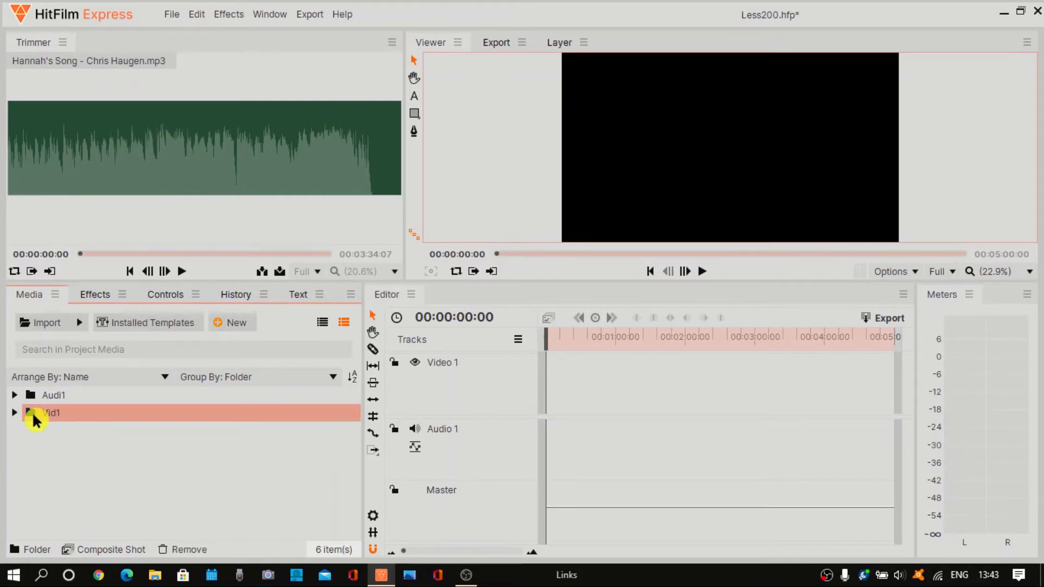
{"action": "left_click", "coordinate": [15, 412]}
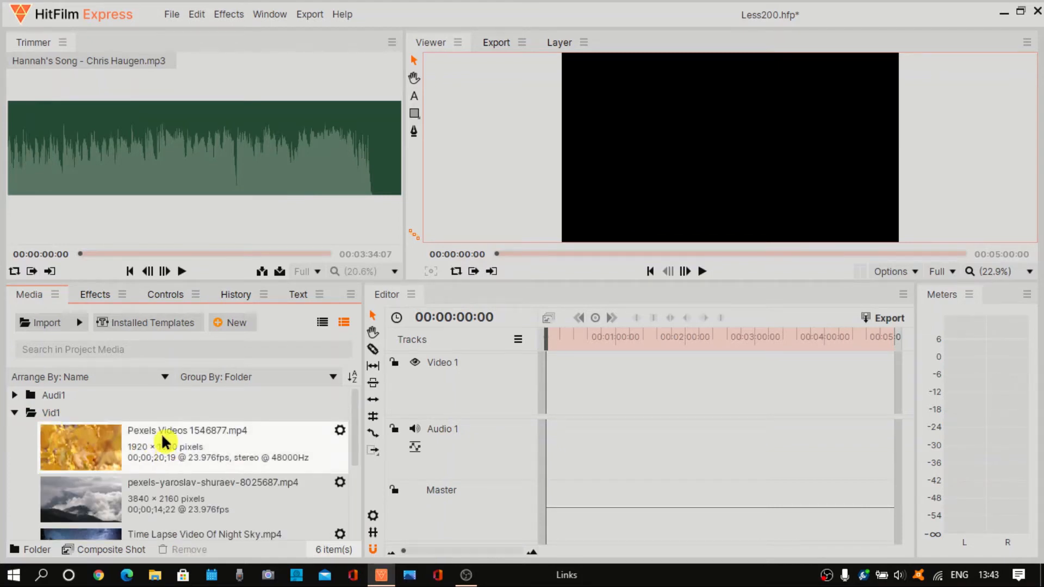
{"action": "left_click", "coordinate": [93, 464]}
{"action": "mouse_move", "coordinate": [249, 116]}
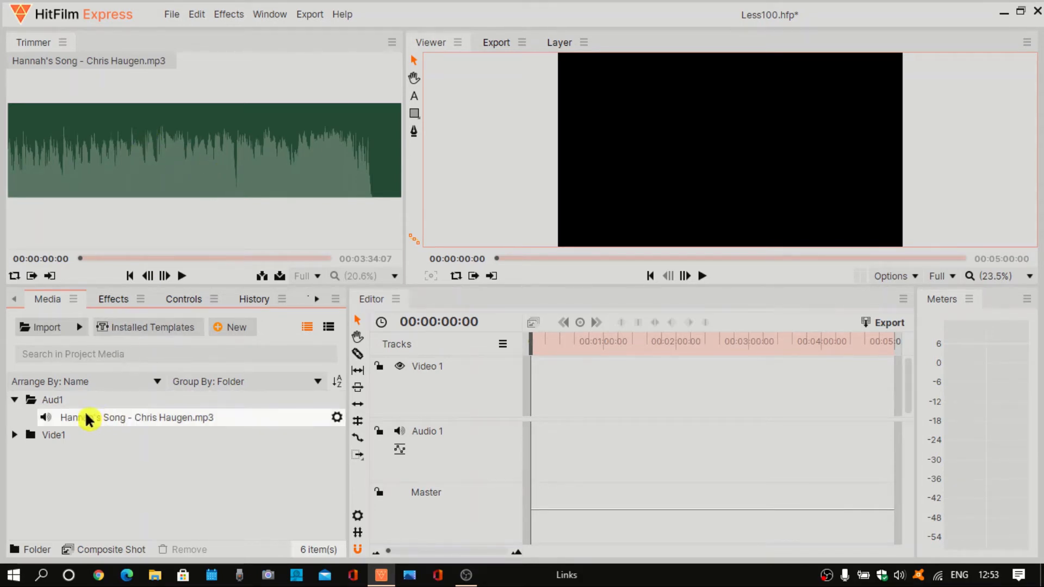
In the Less100 project, expand the Vide1 folder and load its Pexels Videos 1546877.mp4 clip into the Trimmer
{"action": "left_click", "coordinate": [15, 436]}
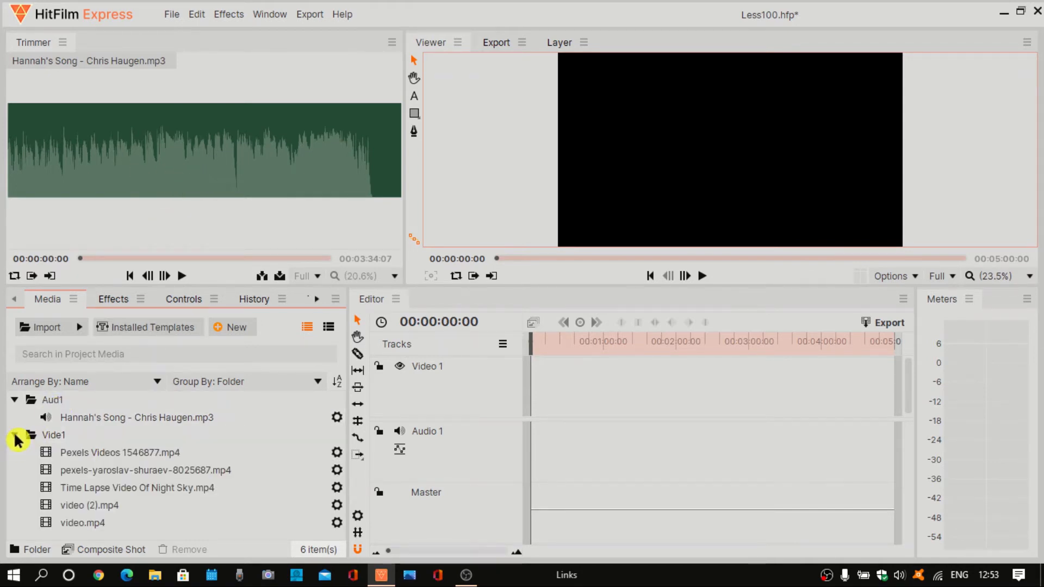
{"action": "left_click", "coordinate": [63, 455]}
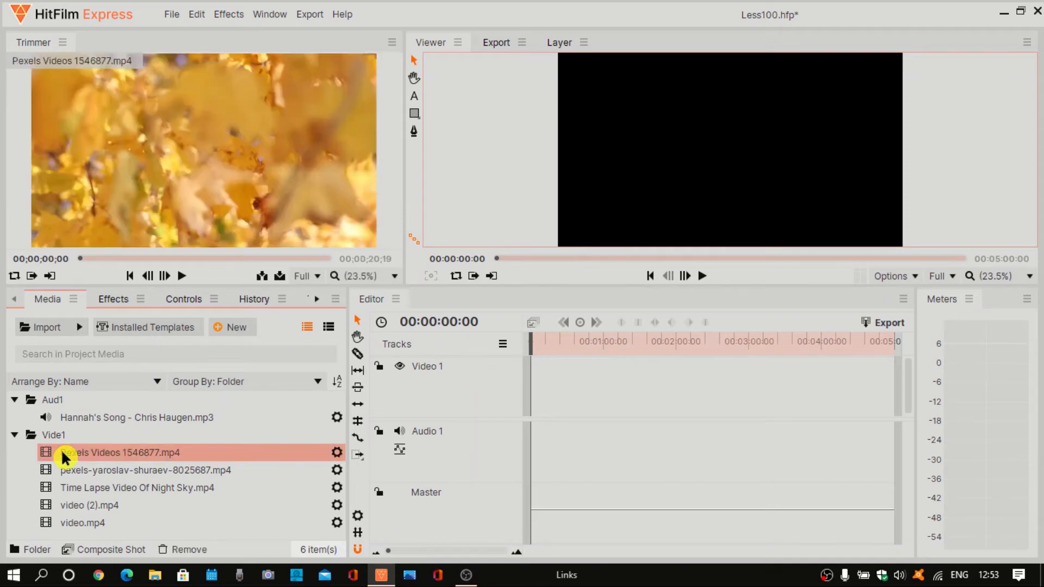
{"action": "mouse_move", "coordinate": [212, 181]}
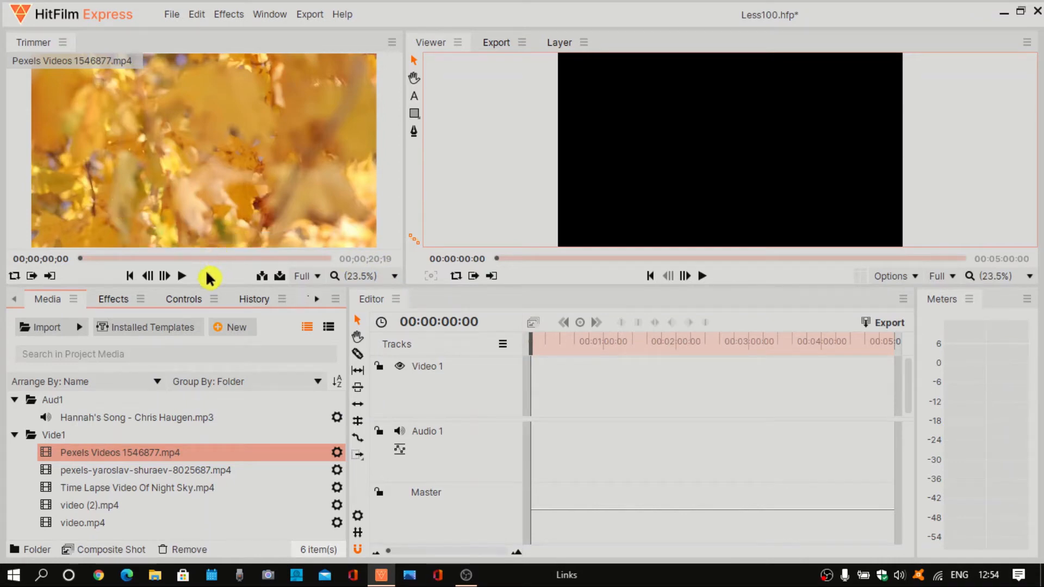
Play the autumn leaves clip in the Trimmer, pause at 00;00;04;04 and set the In point there
{"action": "left_click", "coordinate": [185, 277]}
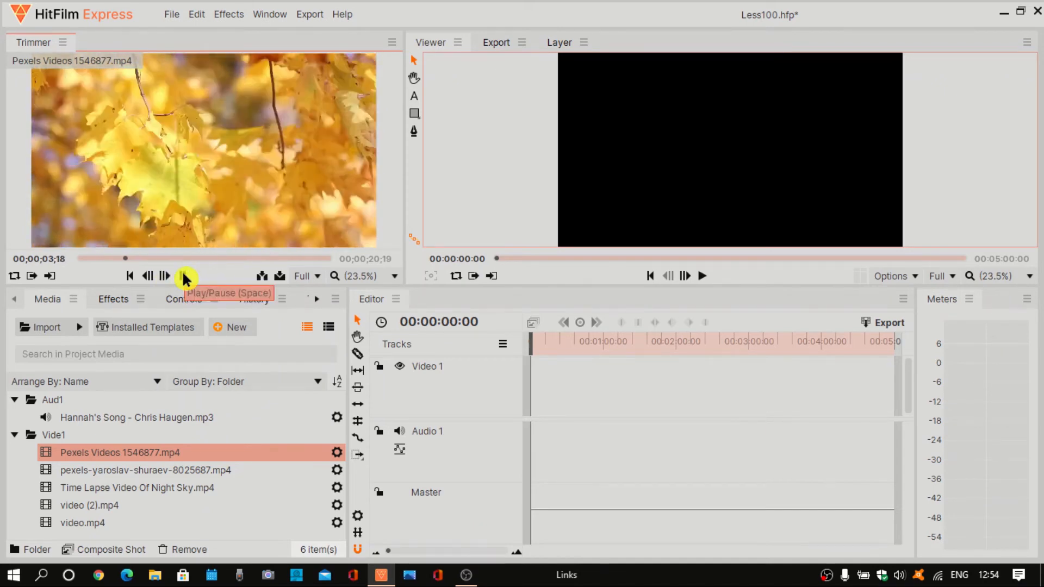
{"action": "left_click", "coordinate": [172, 276]}
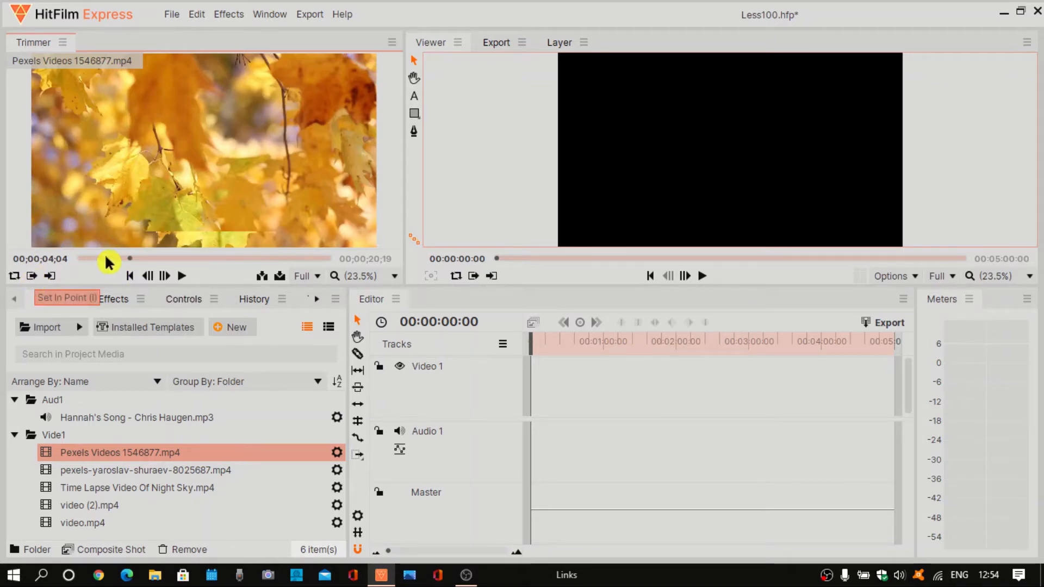
{"action": "mouse_move", "coordinate": [77, 264]}
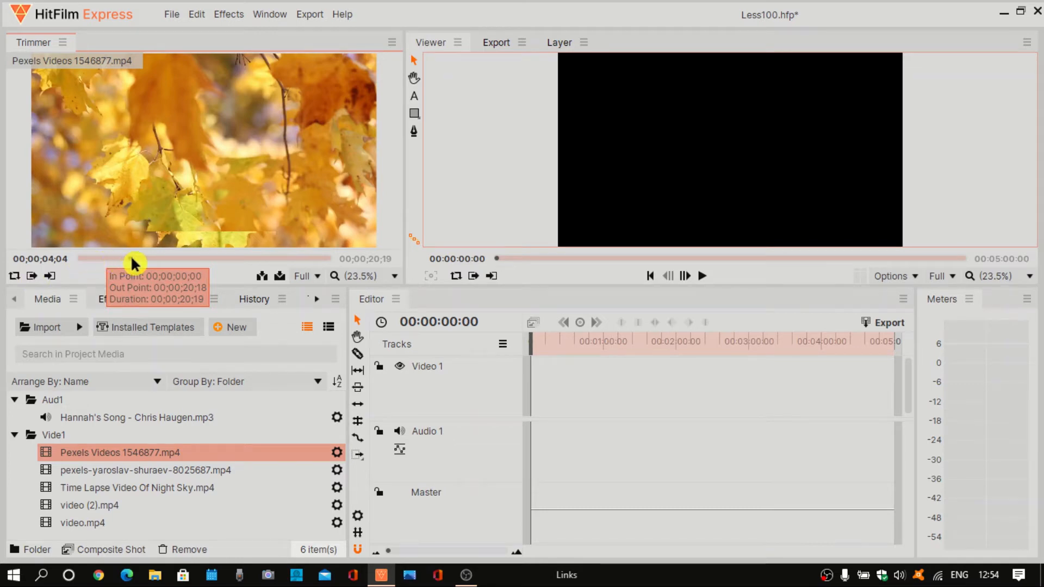
{"action": "left_click", "coordinate": [32, 276]}
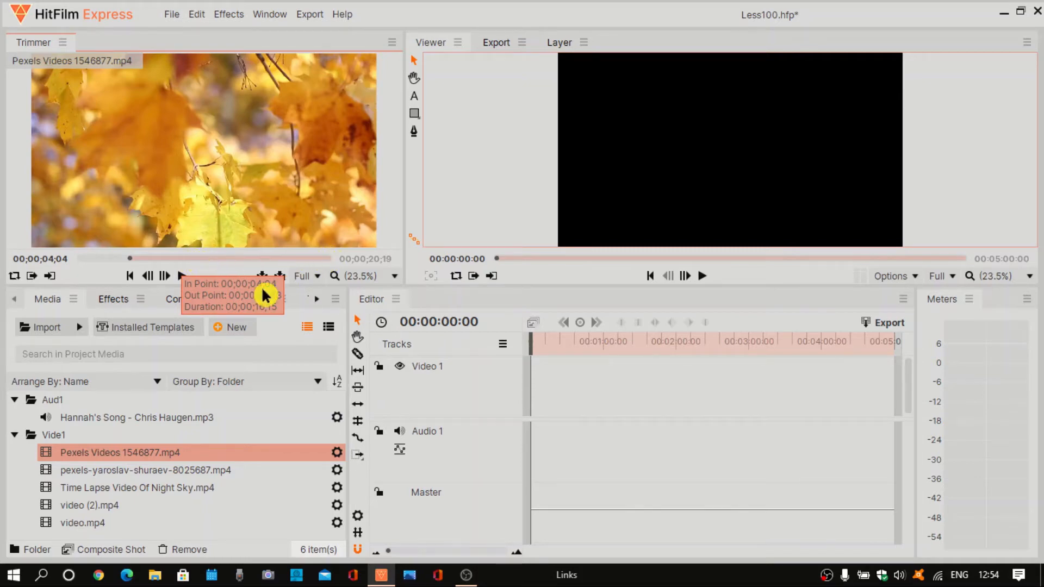
Play the autumn leaves clip in the Trimmer, pause at 00;00;10;00 and set the Out point there
{"action": "left_click", "coordinate": [182, 277]}
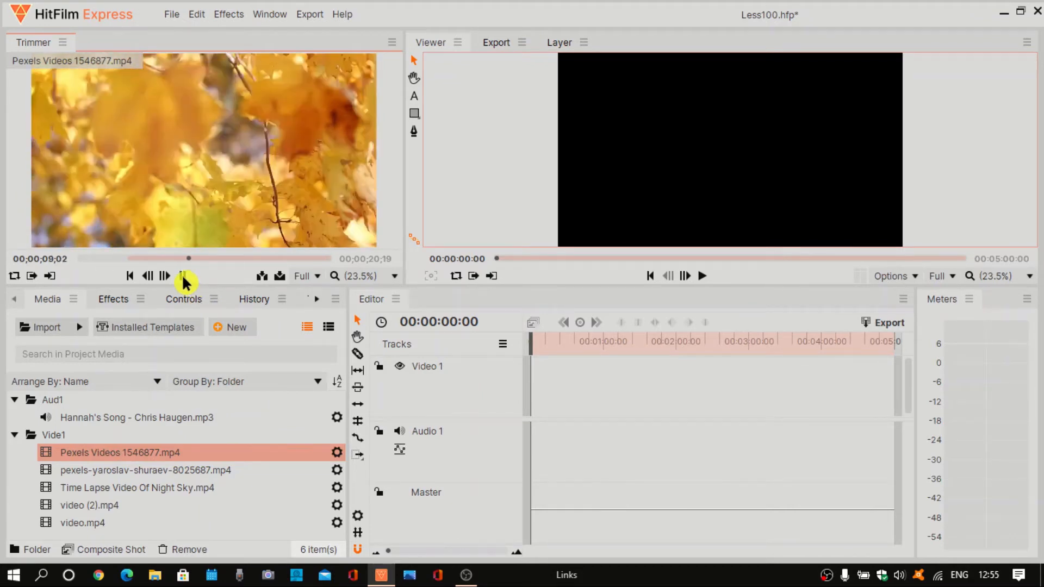
{"action": "left_click", "coordinate": [182, 278]}
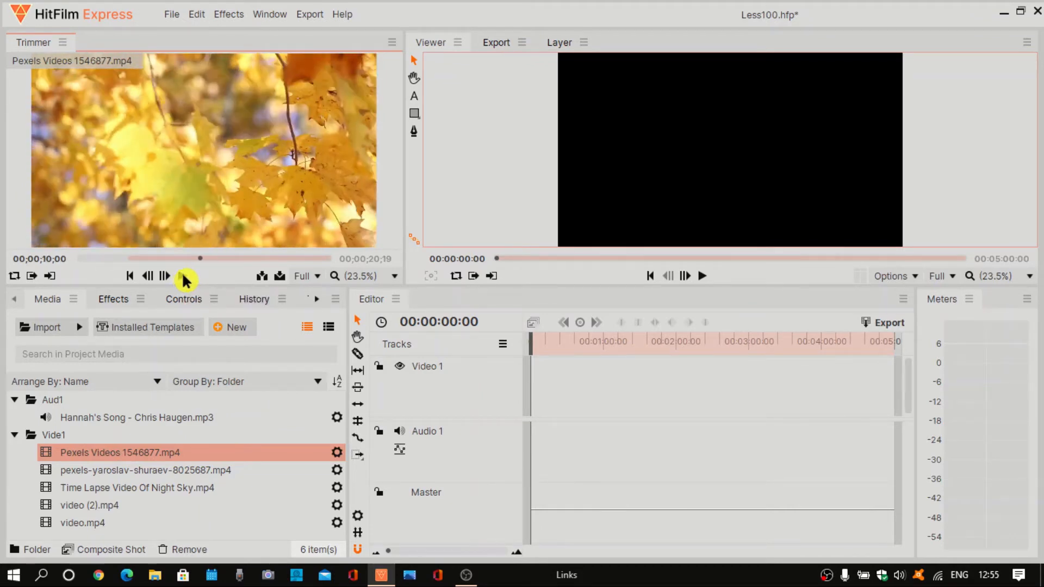
{"action": "left_click", "coordinate": [57, 278]}
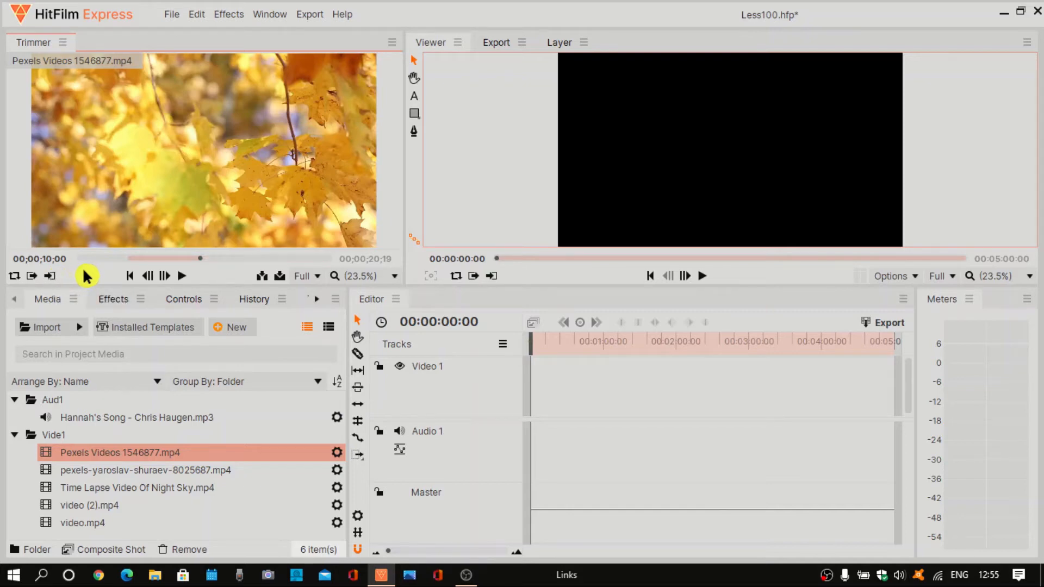
Place the trimmed clip at the start of the Video 1 track and dismiss the sequence settings prompt without matching the clip
{"action": "mouse_move", "coordinate": [157, 221]}
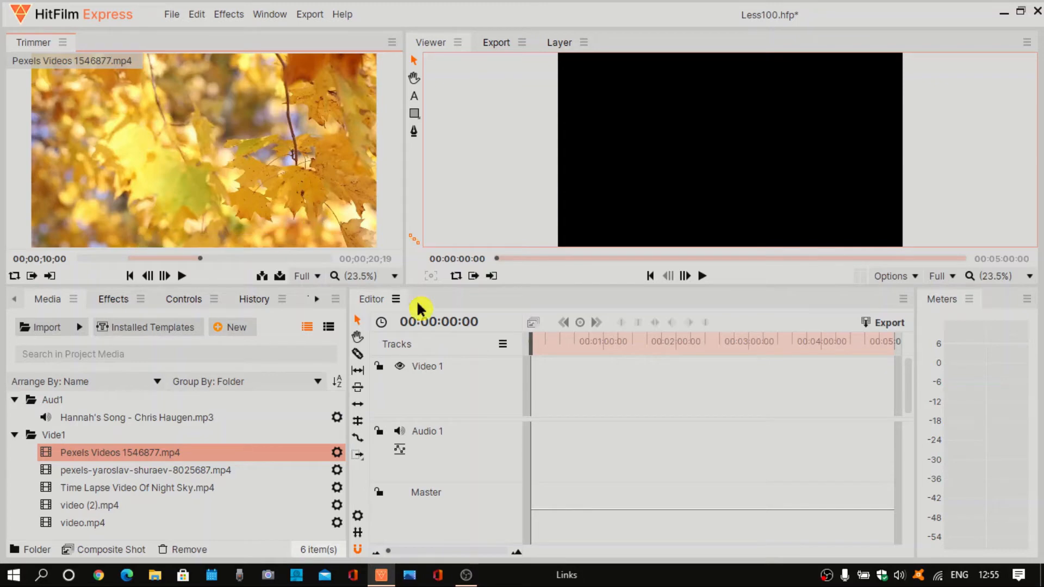
{"action": "mouse_move", "coordinate": [276, 206]}
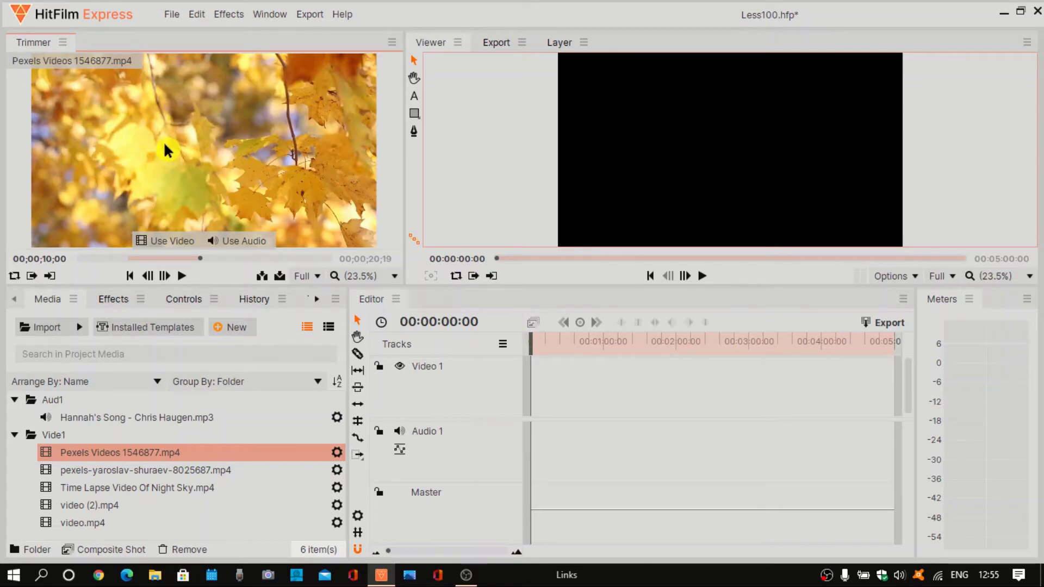
{"action": "mouse_move", "coordinate": [164, 141]}
{"action": "left_mouse_down"}
{"action": "mouse_move", "coordinate": [309, 288]}
{"action": "mouse_move", "coordinate": [363, 394]}
{"action": "mouse_move", "coordinate": [570, 377]}
{"action": "mouse_move", "coordinate": [530, 403]}
{"action": "left_mouse_up"}
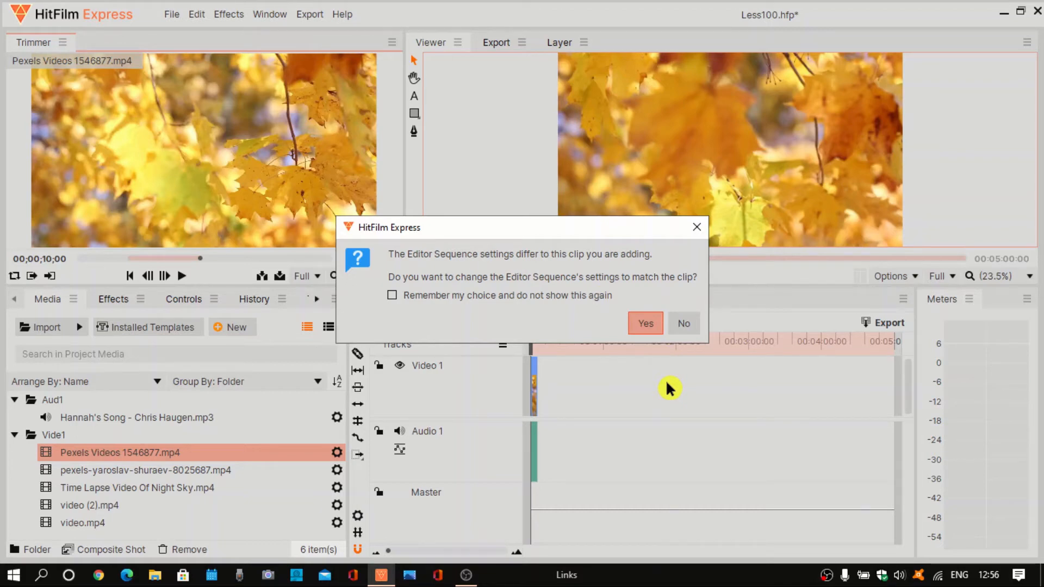
{"action": "left_click", "coordinate": [697, 227]}
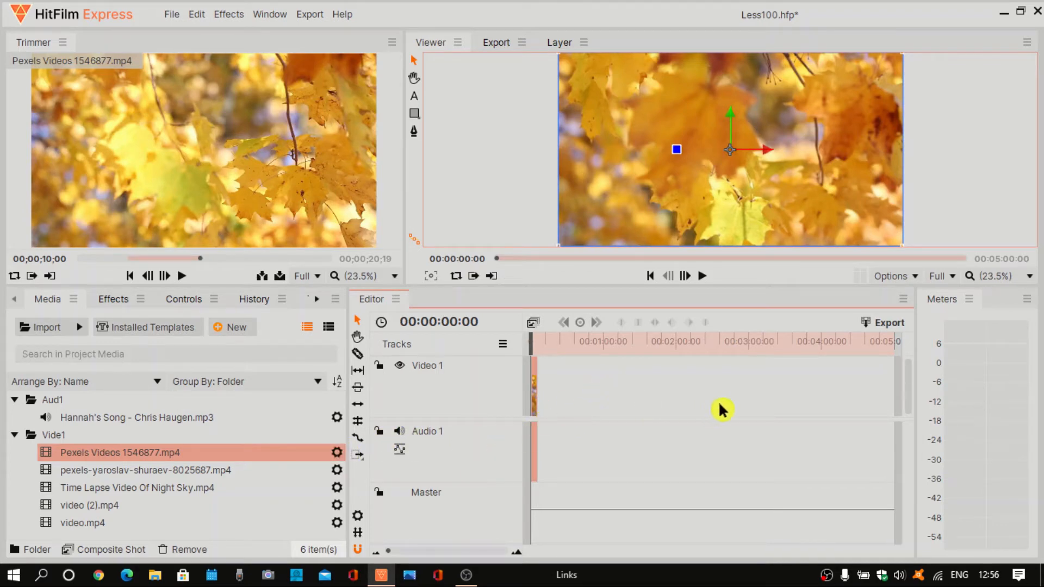
Review the project's template, resolution, frame rate and audio sample rate in the Project Settings
{"action": "left_click", "coordinate": [173, 17]}
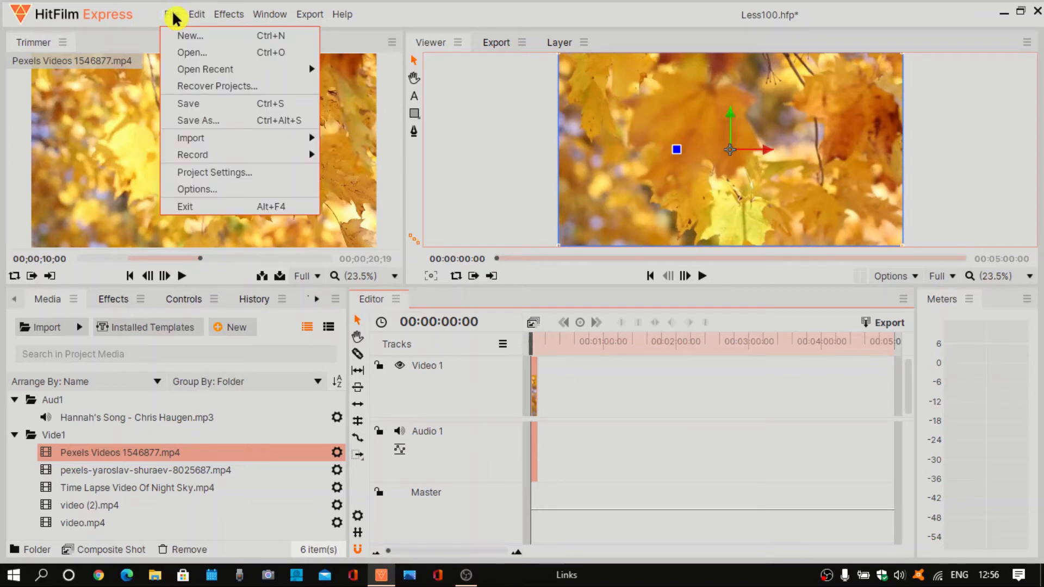
{"action": "left_click", "coordinate": [202, 172]}
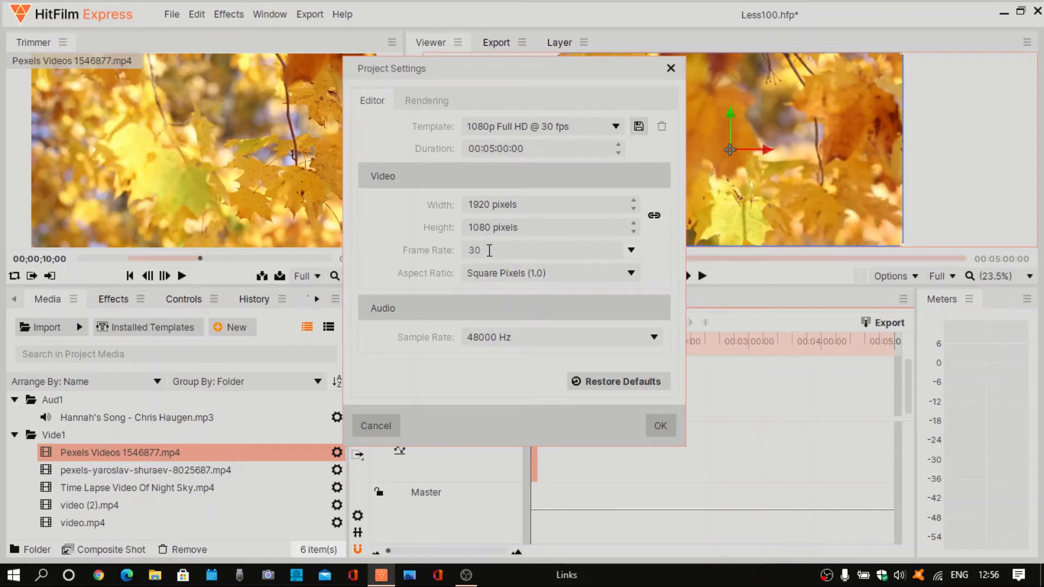
{"action": "left_click", "coordinate": [664, 431]}
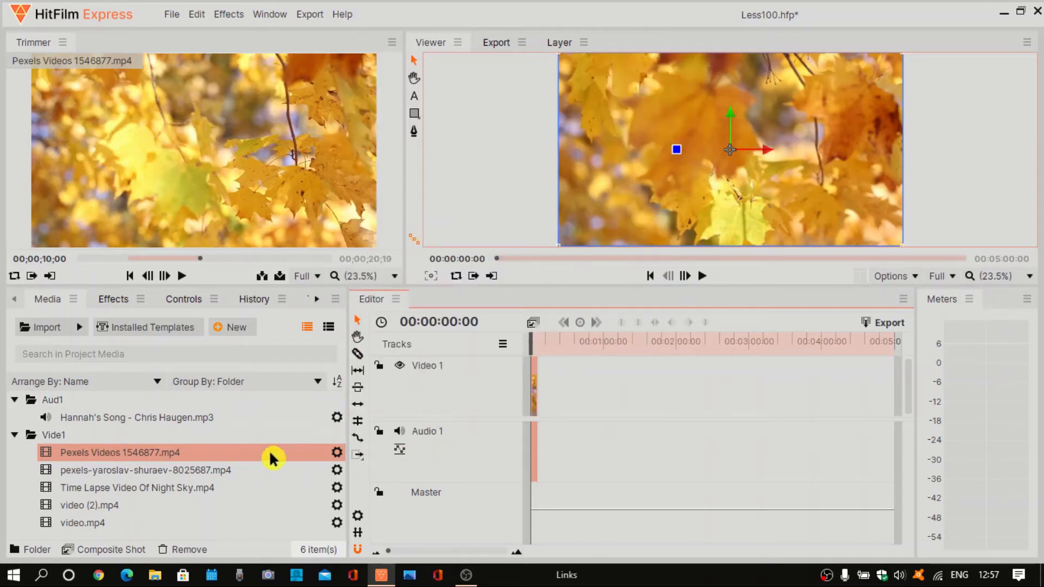
Review the frame rate, resolution and audio format in the media properties of Pexels Videos 1546877.mp4
{"action": "left_click", "coordinate": [336, 461]}
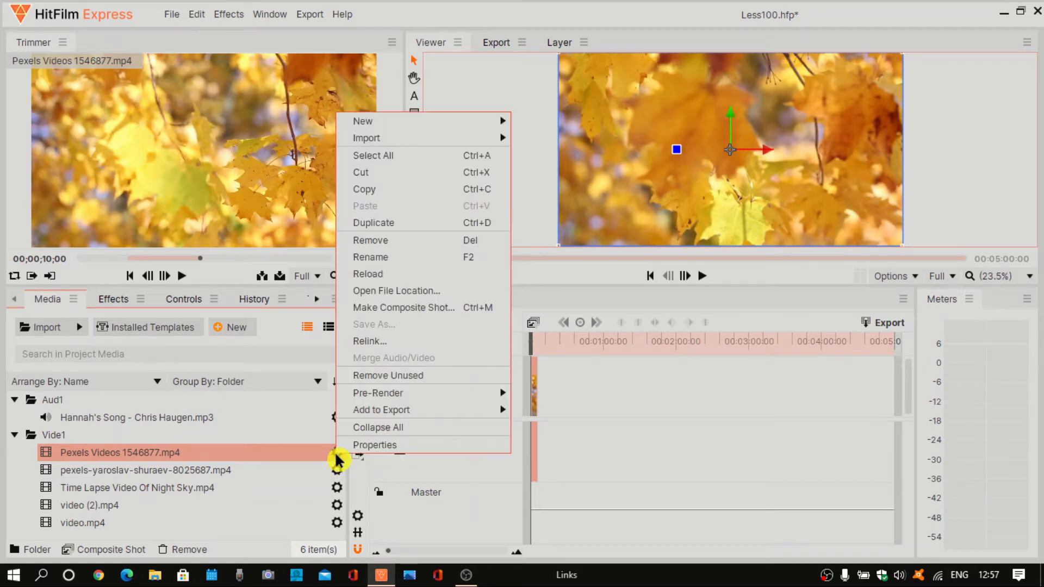
{"action": "left_click", "coordinate": [363, 447]}
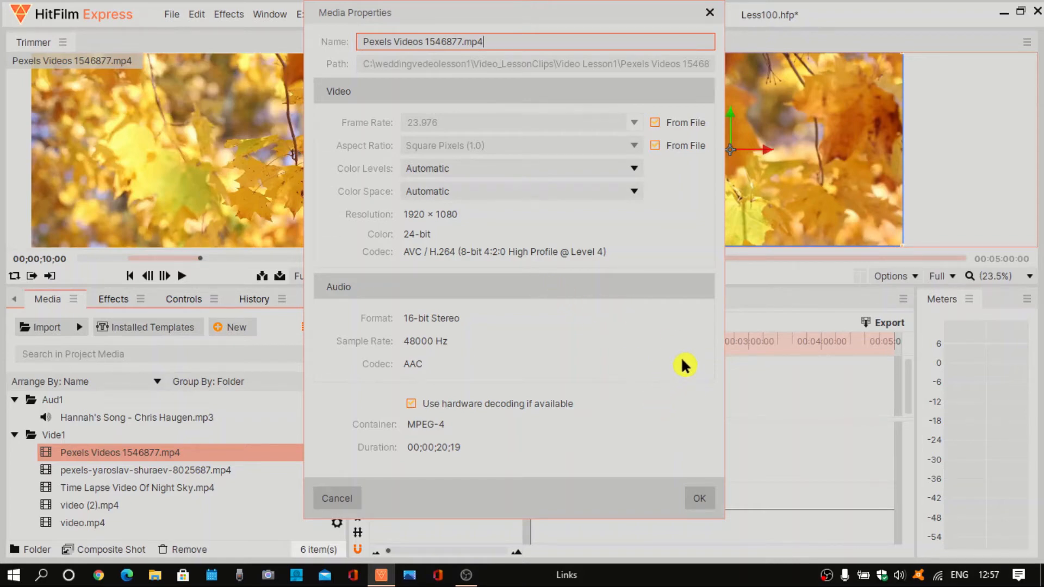
{"action": "left_click", "coordinate": [707, 503]}
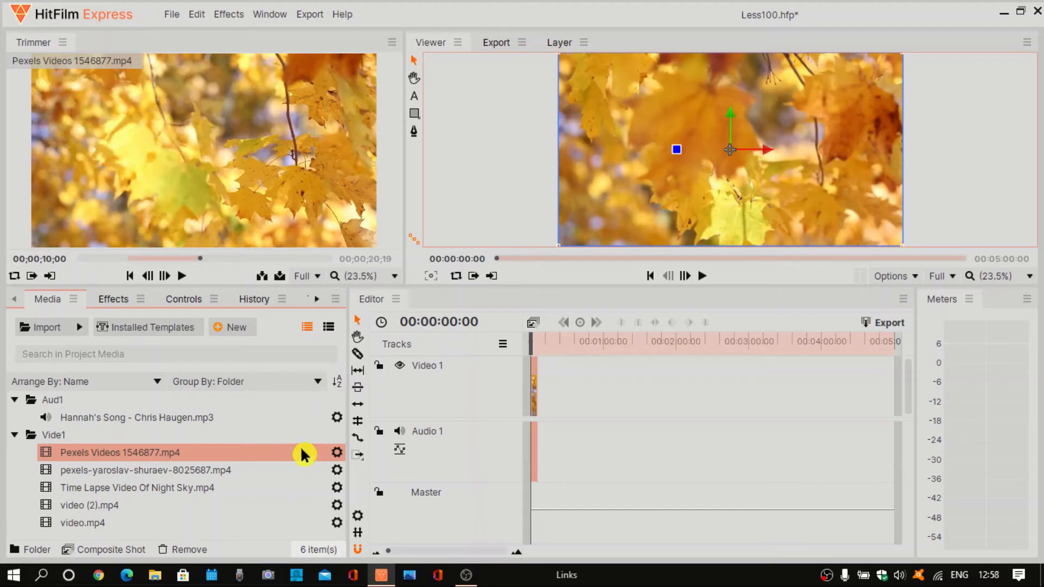
Set the project's Auto Save Frequency to 2 minutes in the program options
{"action": "left_click", "coordinate": [173, 17]}
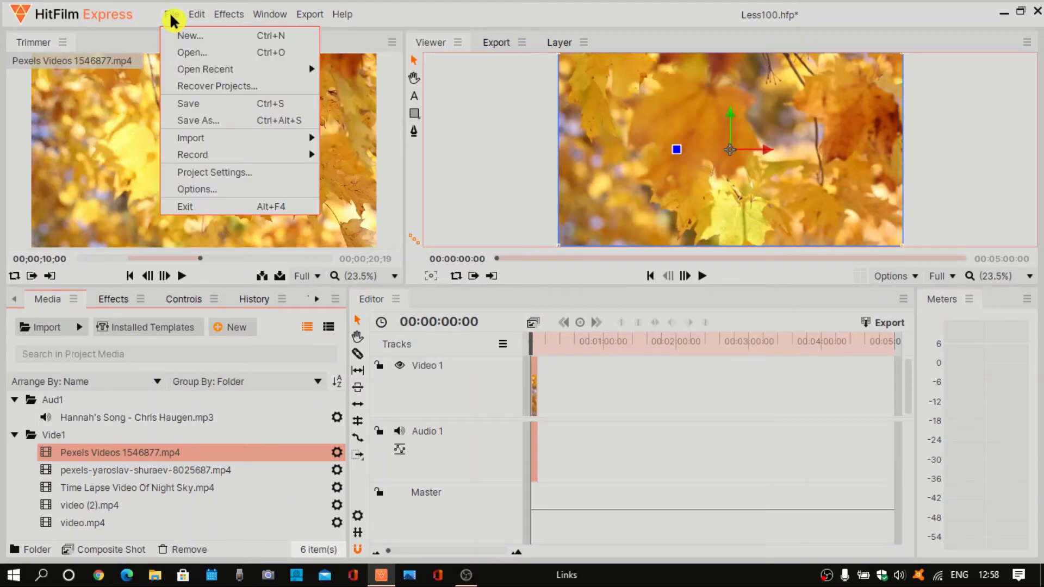
{"action": "left_click", "coordinate": [182, 196]}
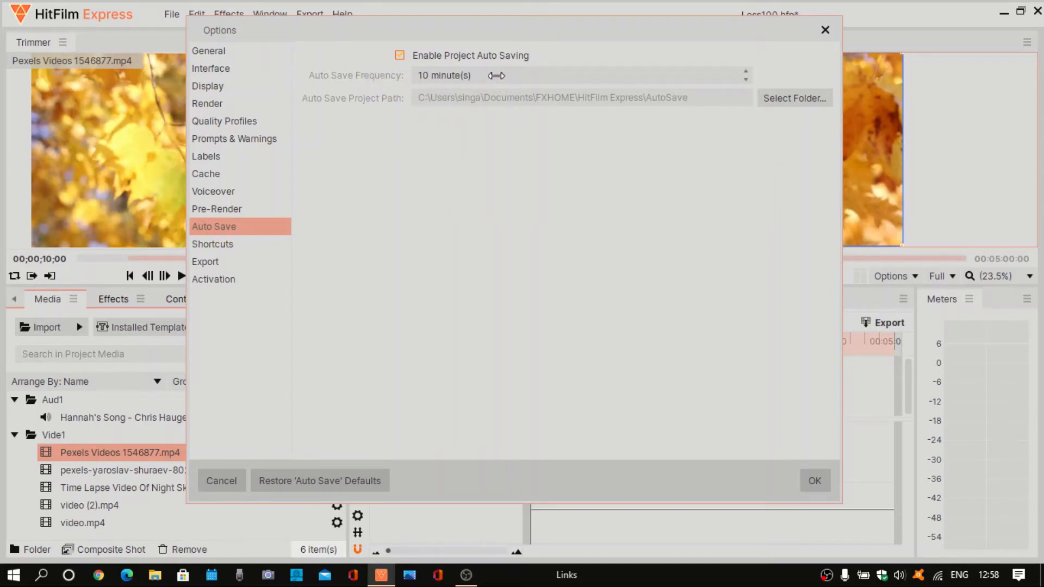
{"action": "left_click", "coordinate": [738, 77]}
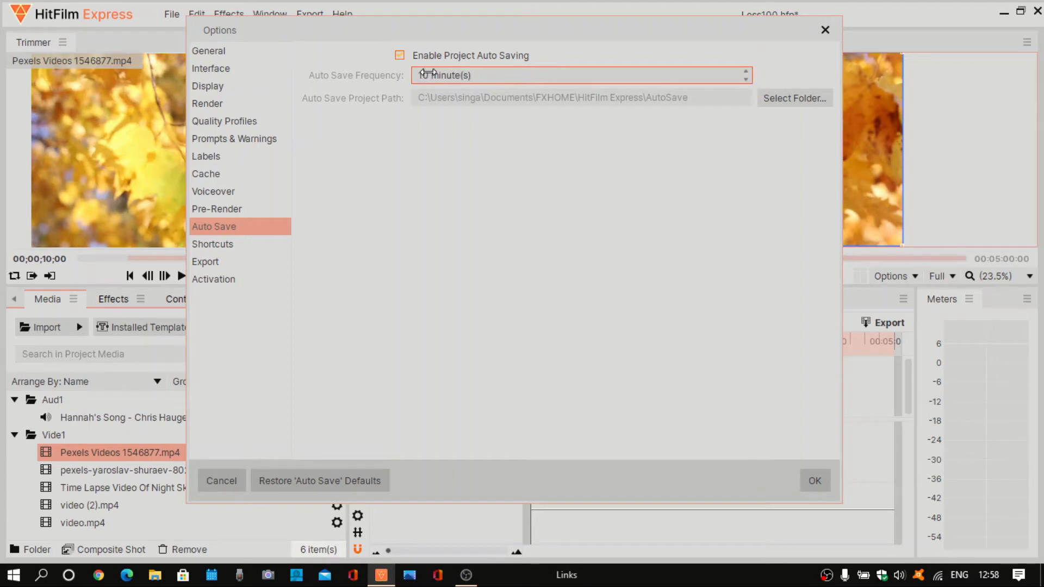
{"action": "left_click", "coordinate": [428, 74]}
{"action": "key", "text": "BackSpace"}
{"action": "left_click", "coordinate": [818, 485]}
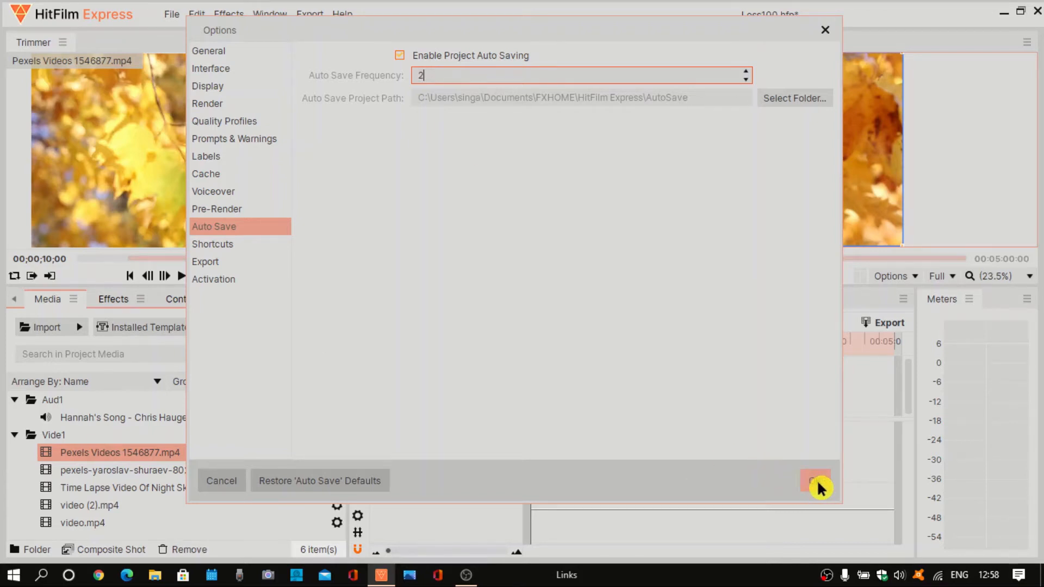
{"action": "left_click", "coordinate": [815, 482]}
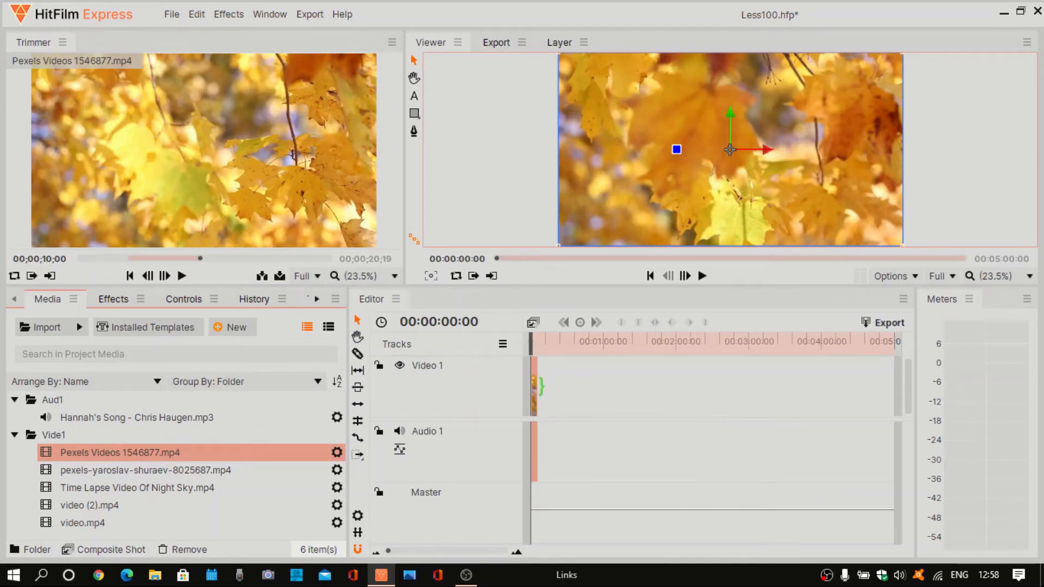
Place a second copy of the trimmed clip on Video 1 near the one-minute mark, and delete that copy
{"action": "right_click", "coordinate": [534, 391]}
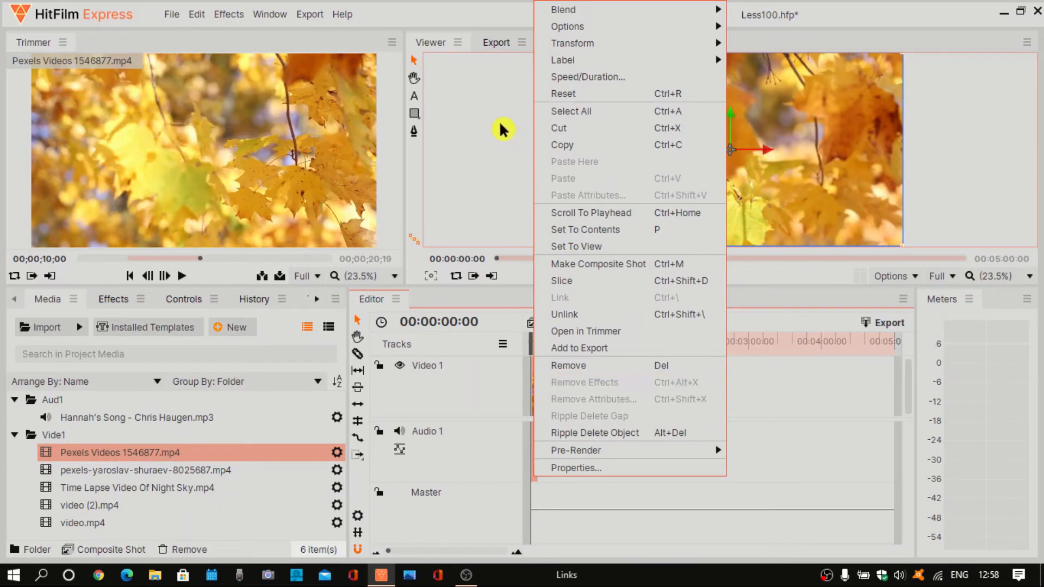
{"action": "left_click", "coordinate": [465, 114]}
{"action": "mouse_move", "coordinate": [236, 116]}
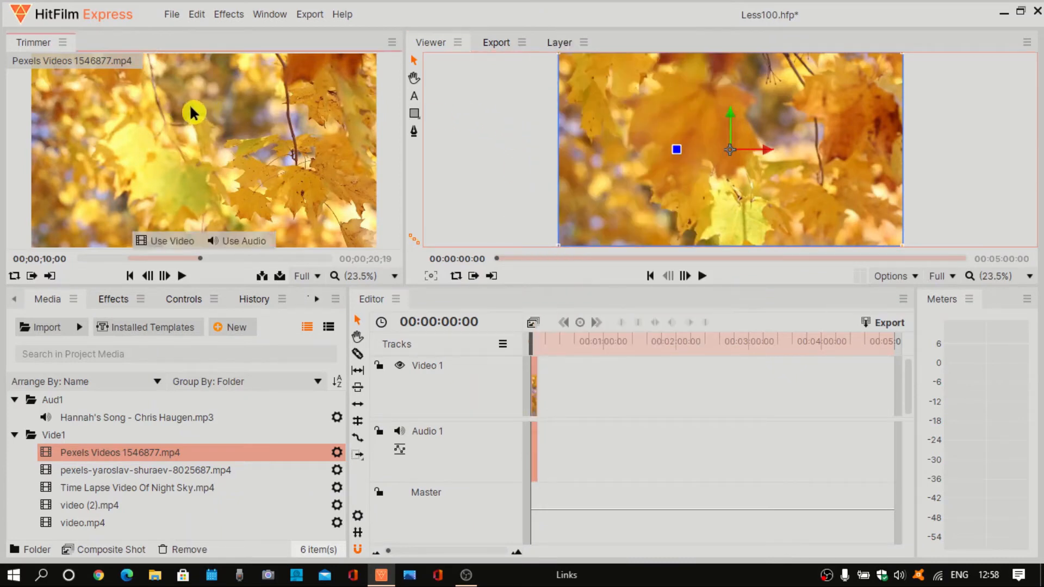
{"action": "left_click_drag", "start_coordinate": [193, 113], "coordinate": [597, 400]}
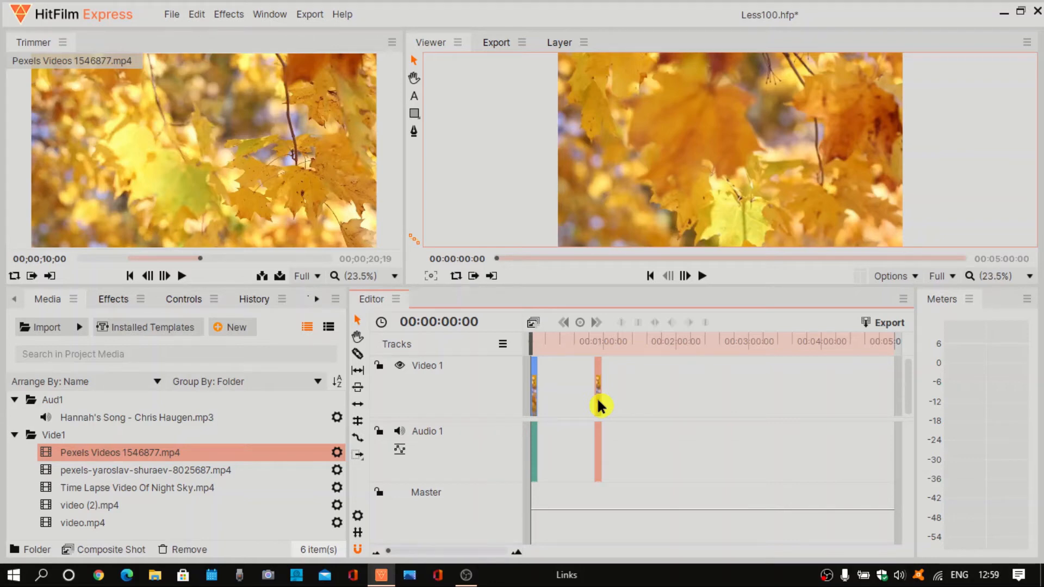
{"action": "key", "text": "Delete"}
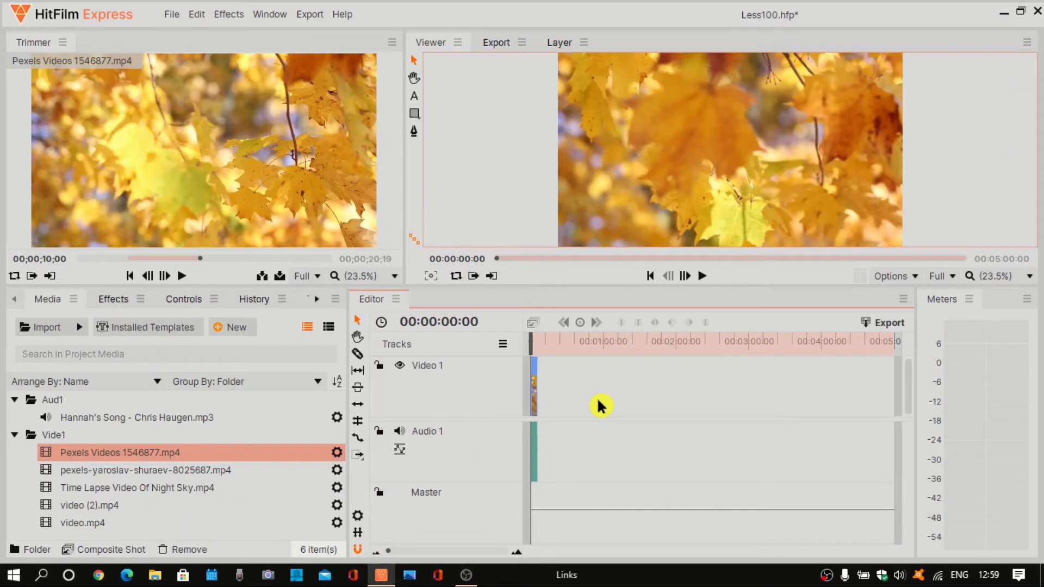
Place another trimmed copy on Video 1 just before the one-minute mark, and use Insert Clip to add one at the playhead
{"action": "mouse_move", "coordinate": [292, 205]}
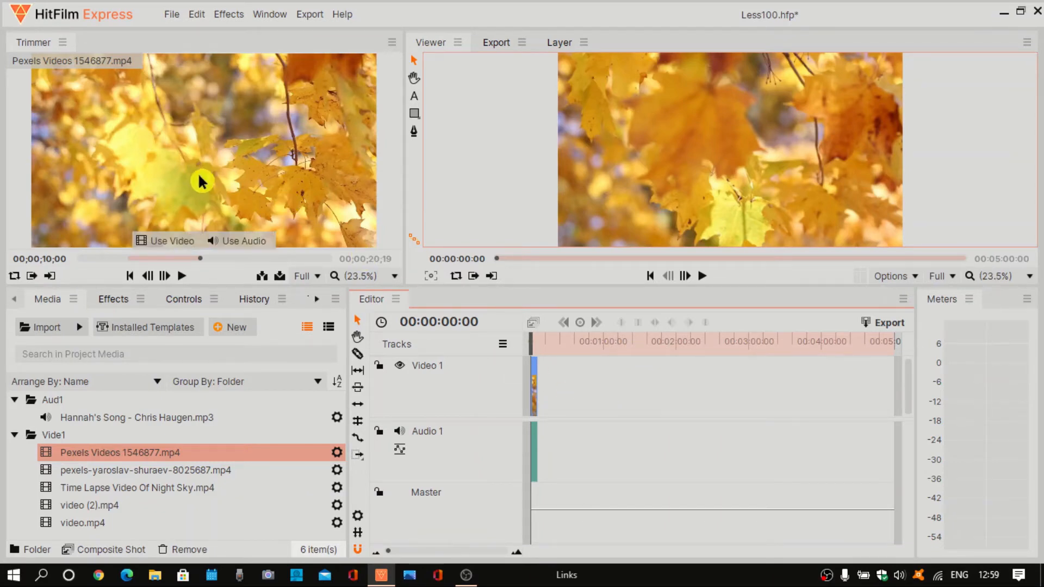
{"action": "mouse_move", "coordinate": [236, 234]}
{"action": "left_click_drag", "start_coordinate": [225, 144], "coordinate": [590, 414]}
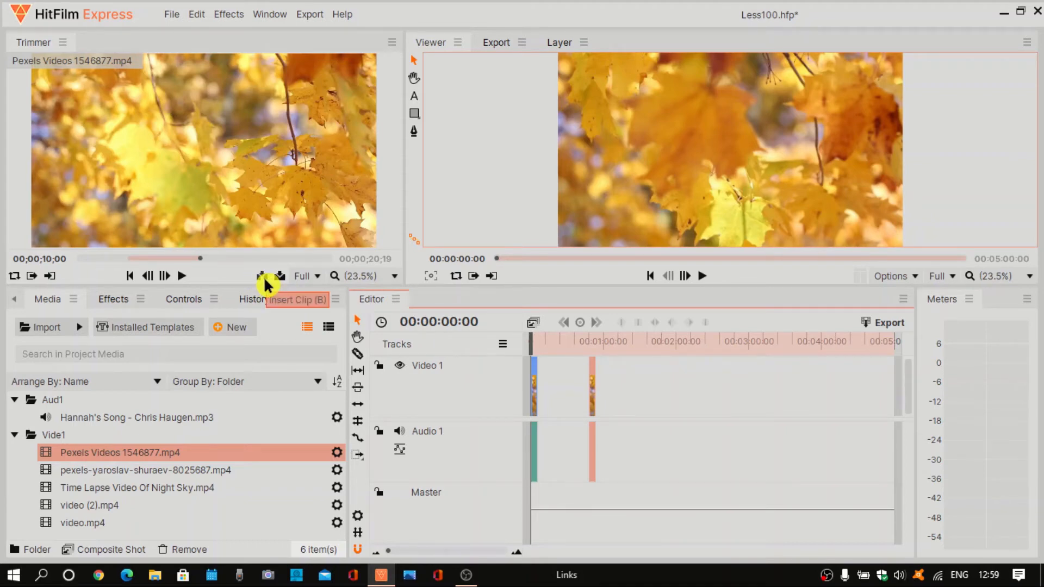
{"action": "mouse_move", "coordinate": [214, 227]}
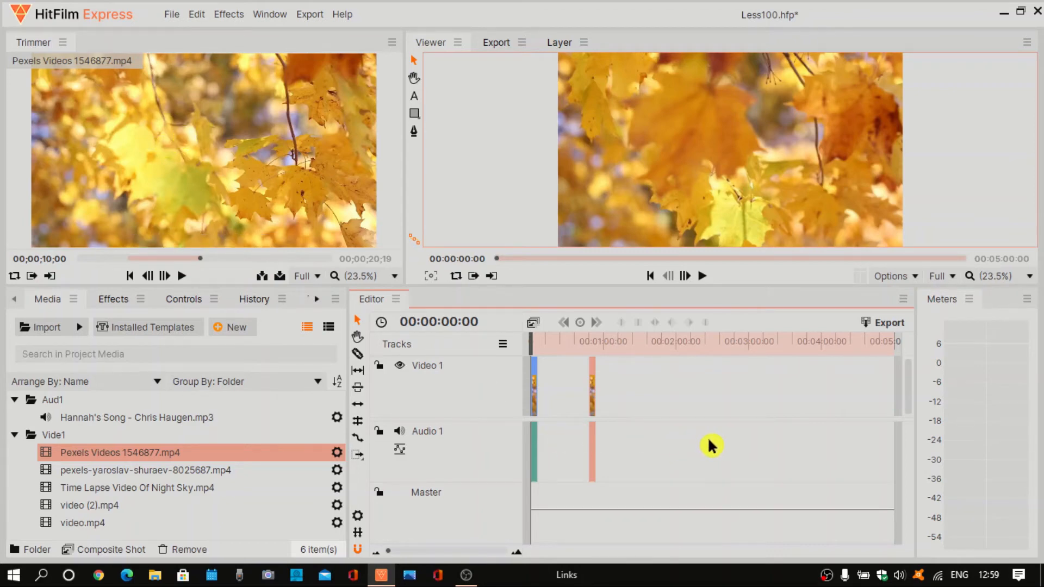
{"action": "left_click", "coordinate": [263, 278]}
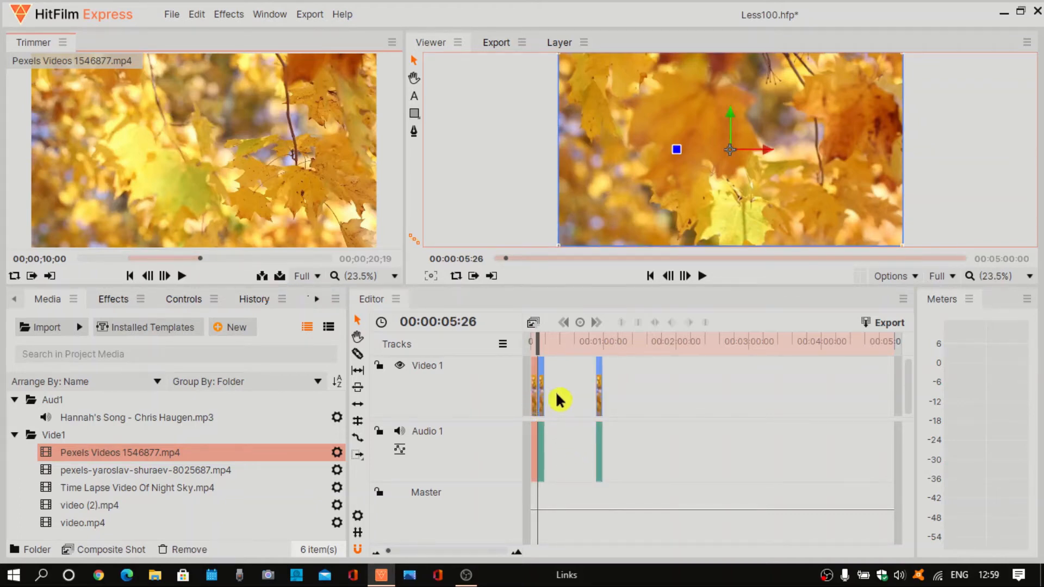
Delete the copy near the one-minute mark and the second of the two adjoining clips on Video 1
{"action": "left_click", "coordinate": [602, 401]}
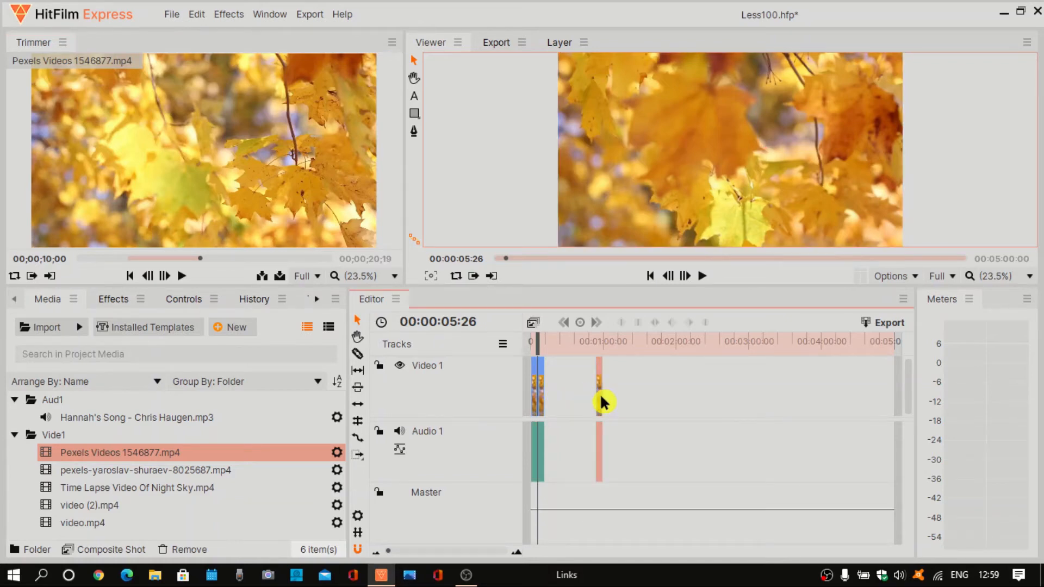
{"action": "key", "text": "Delete"}
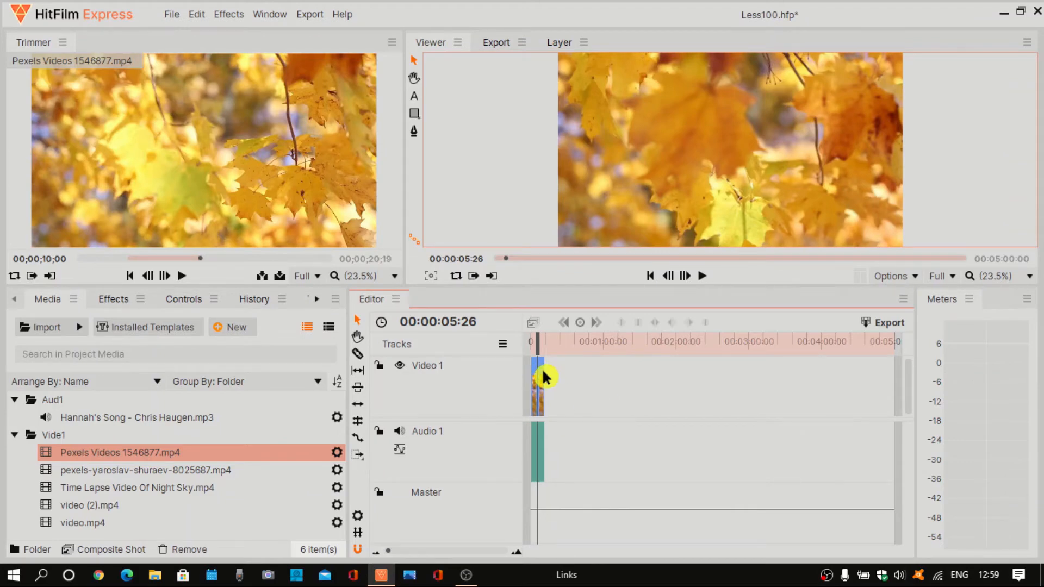
{"action": "left_click", "coordinate": [543, 376]}
{"action": "key", "text": "Delete"}
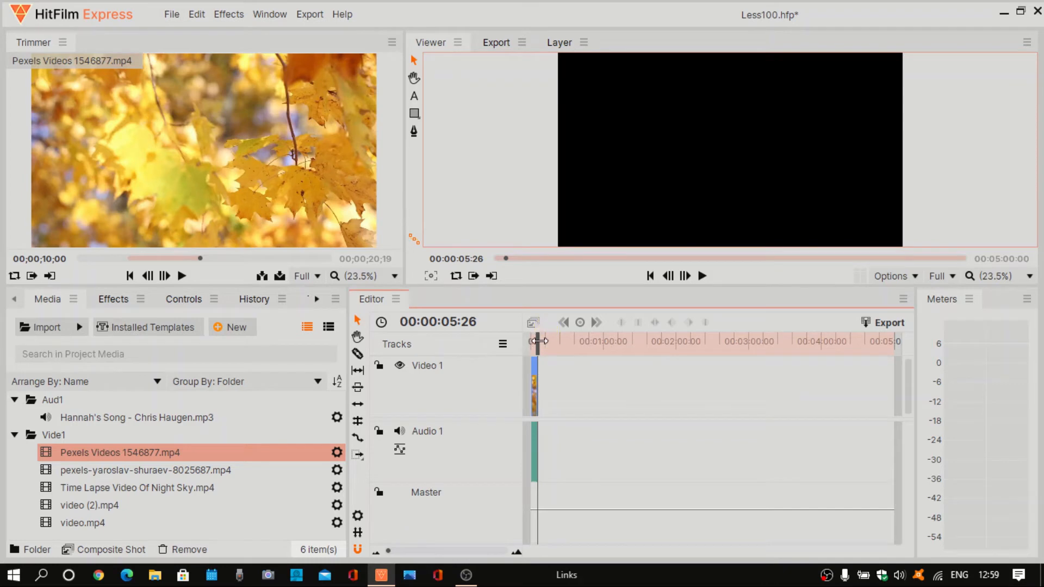
Move the timeline playhead to 00:01:38:10 and insert the trimmed clip from the Trimmer there
{"action": "left_click_drag", "start_coordinate": [538, 341], "coordinate": [651, 348]}
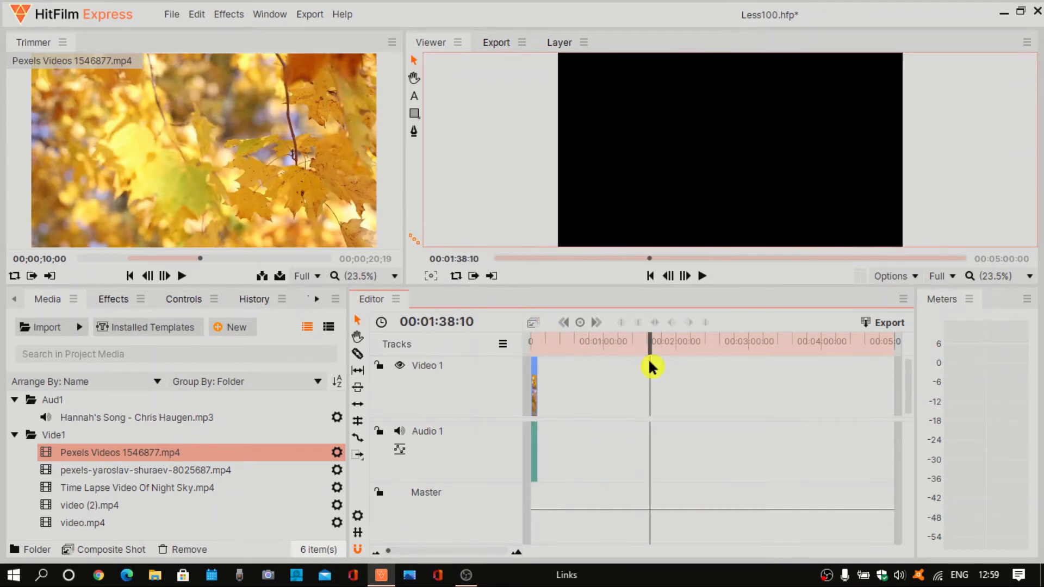
{"action": "mouse_move", "coordinate": [261, 197]}
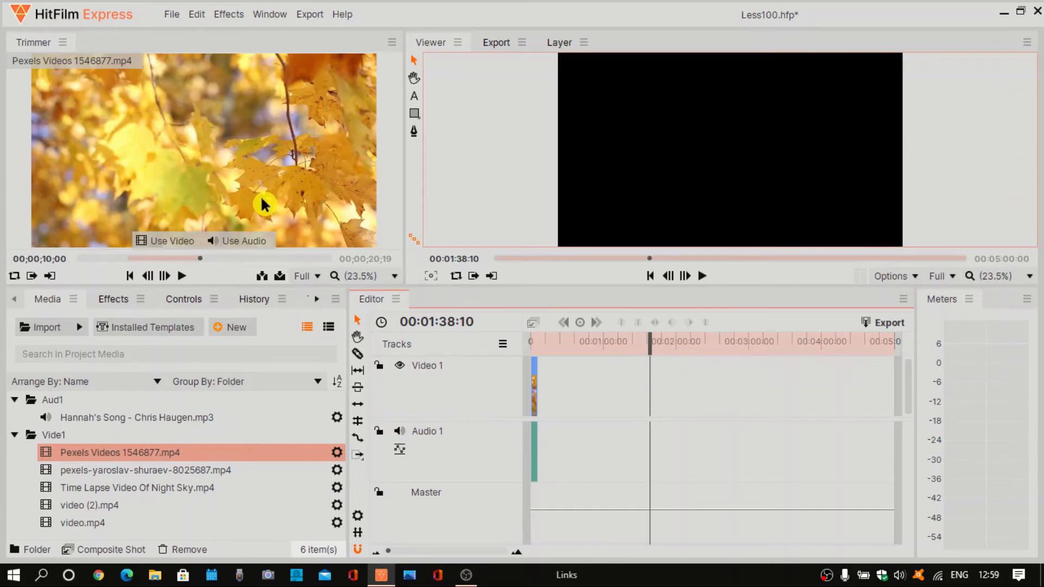
{"action": "left_click", "coordinate": [263, 280]}
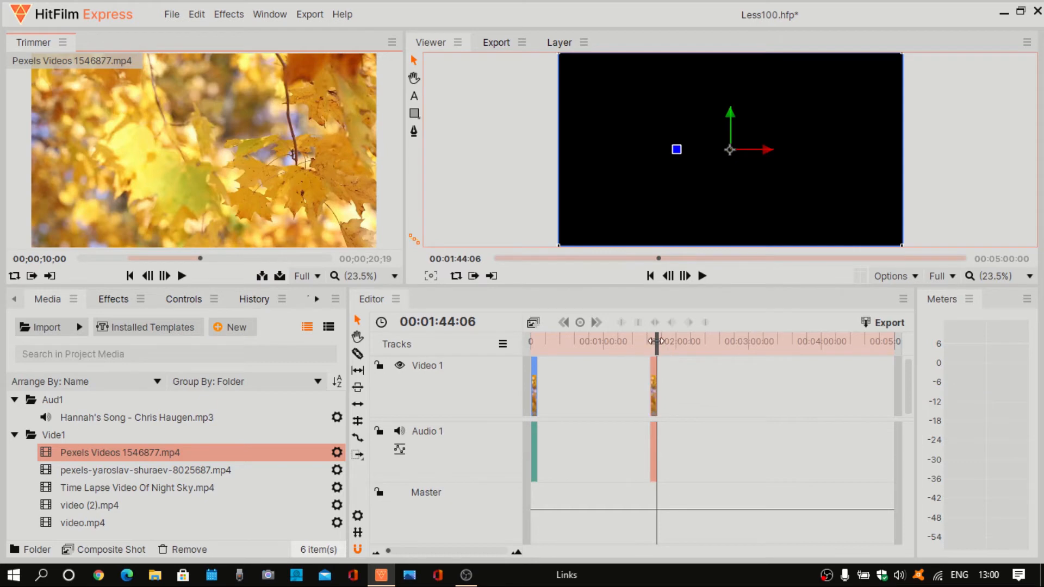
Delete the clip inserted at 00:01:38:10 and return the timeline playhead to 00:00:00:00
{"action": "left_click", "coordinate": [652, 374]}
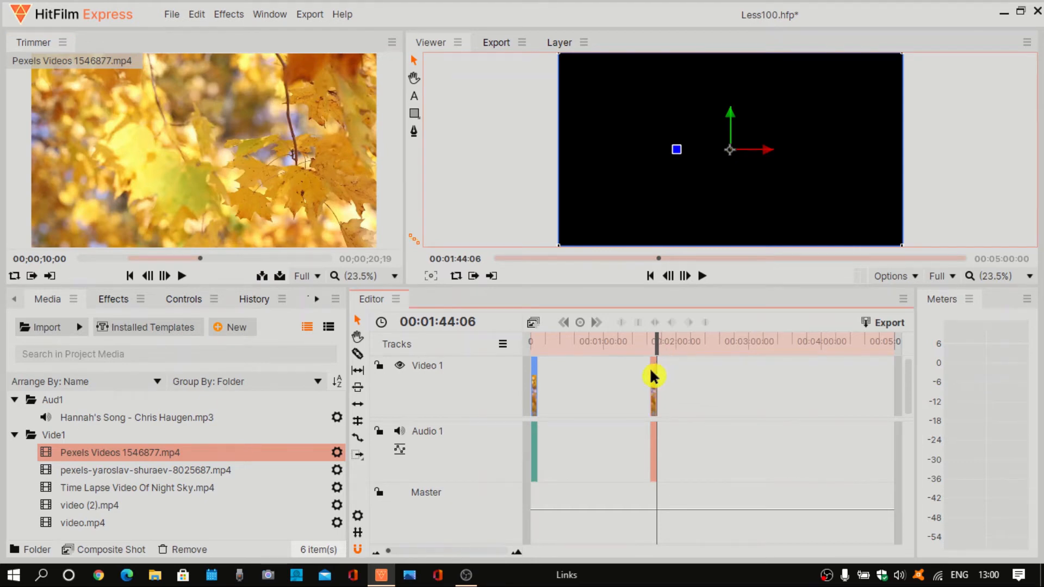
{"action": "key", "text": "Delete"}
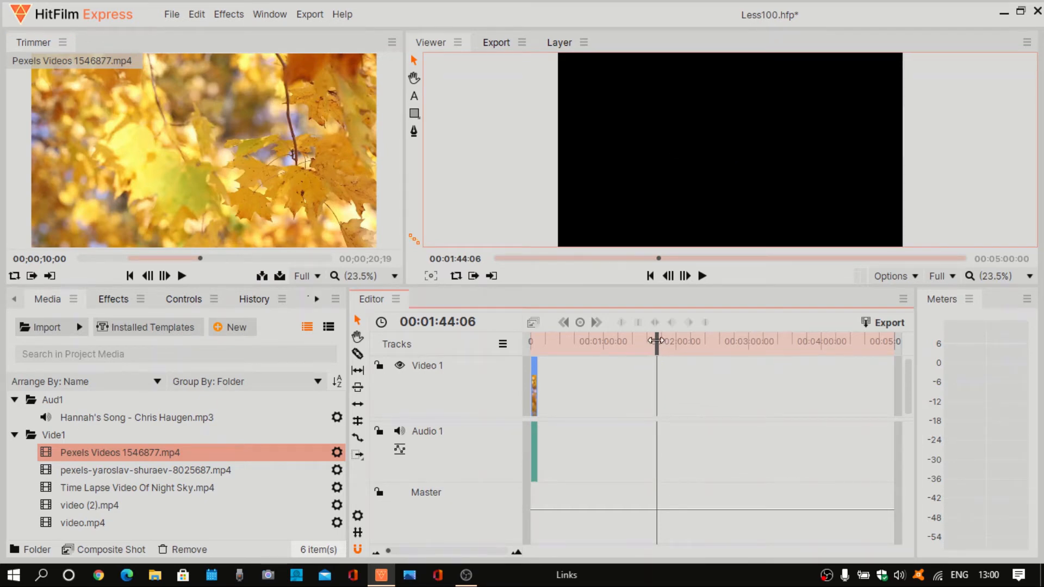
{"action": "left_click_drag", "start_coordinate": [655, 342], "coordinate": [516, 344]}
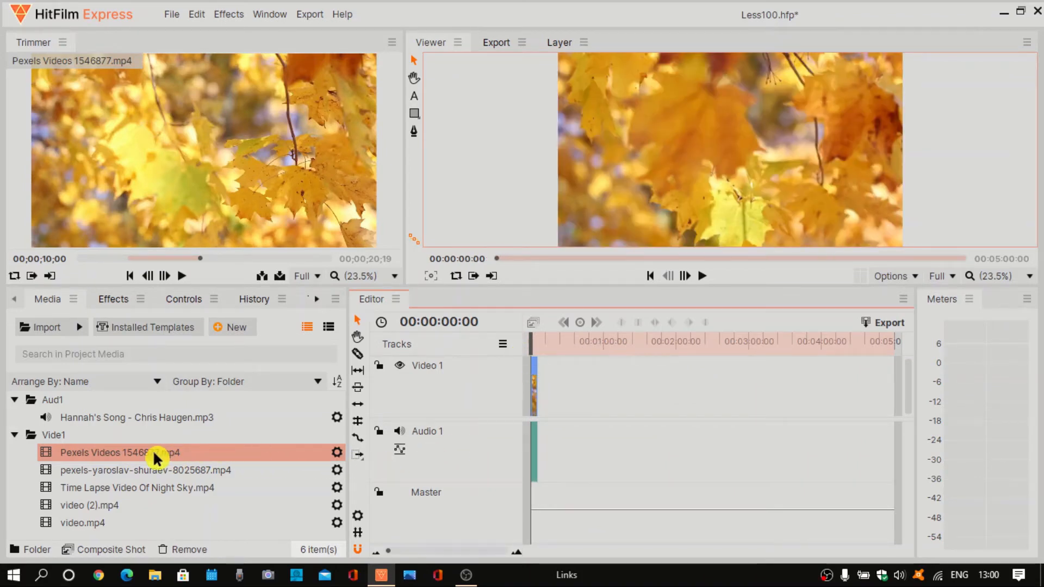
Place the full-length Pexels Videos 1546877.mp4 on Video 1 about 30 seconds in and check its speed and duration
{"action": "left_click_drag", "start_coordinate": [153, 449], "coordinate": [572, 403]}
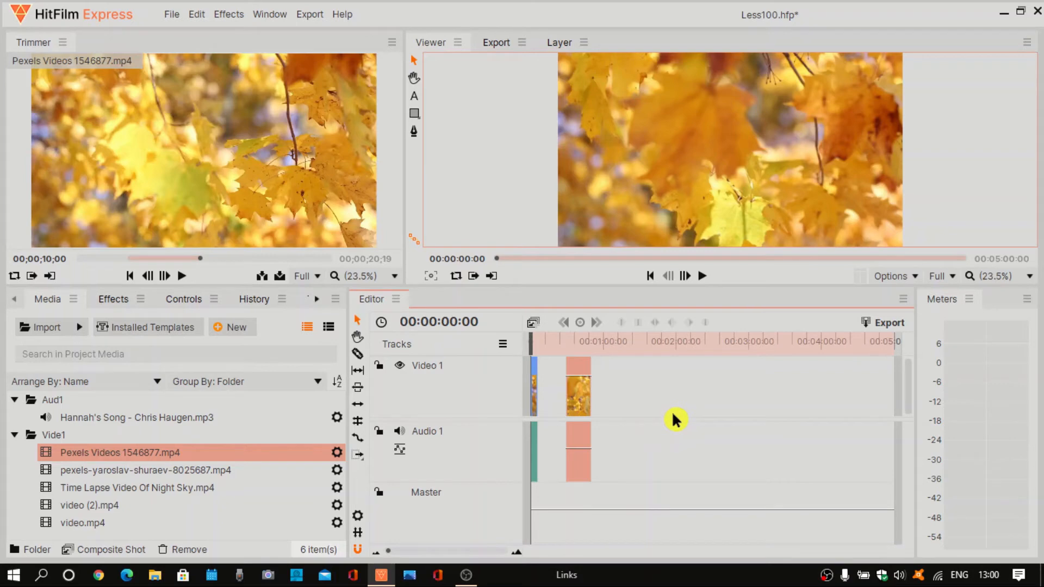
{"action": "right_click", "coordinate": [581, 399]}
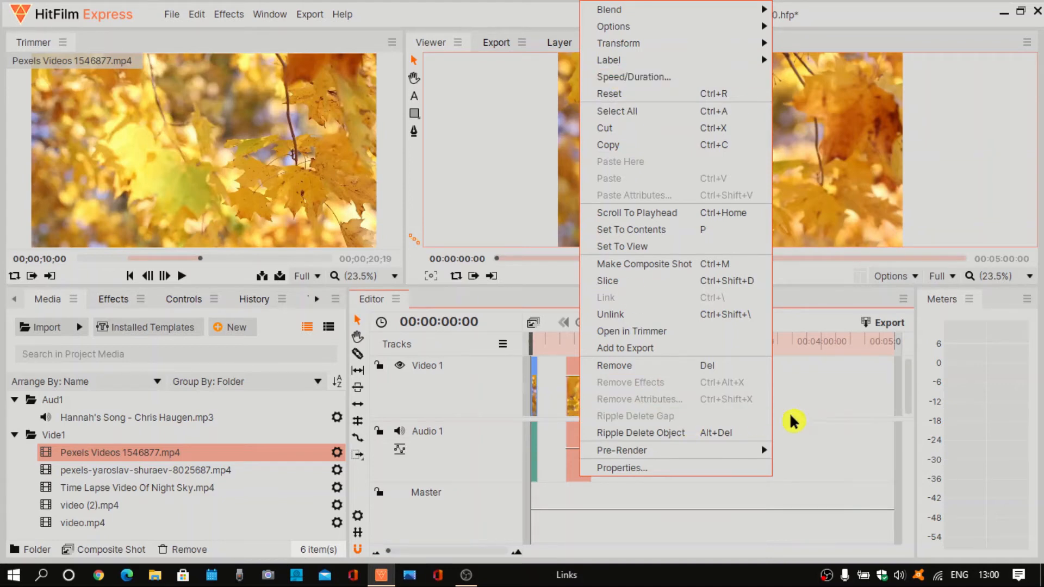
{"action": "left_click", "coordinate": [863, 402]}
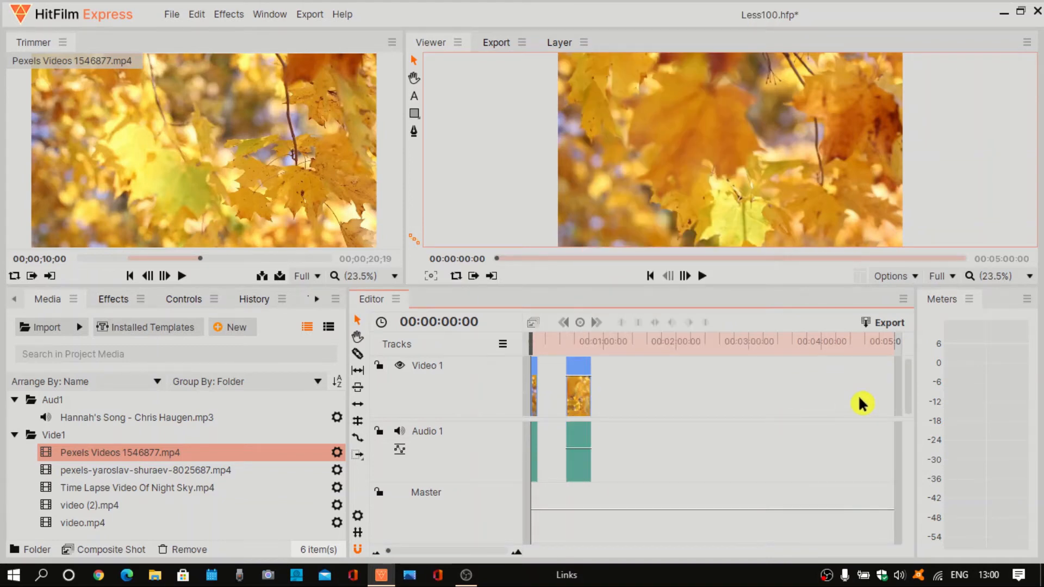
{"action": "right_click", "coordinate": [577, 401]}
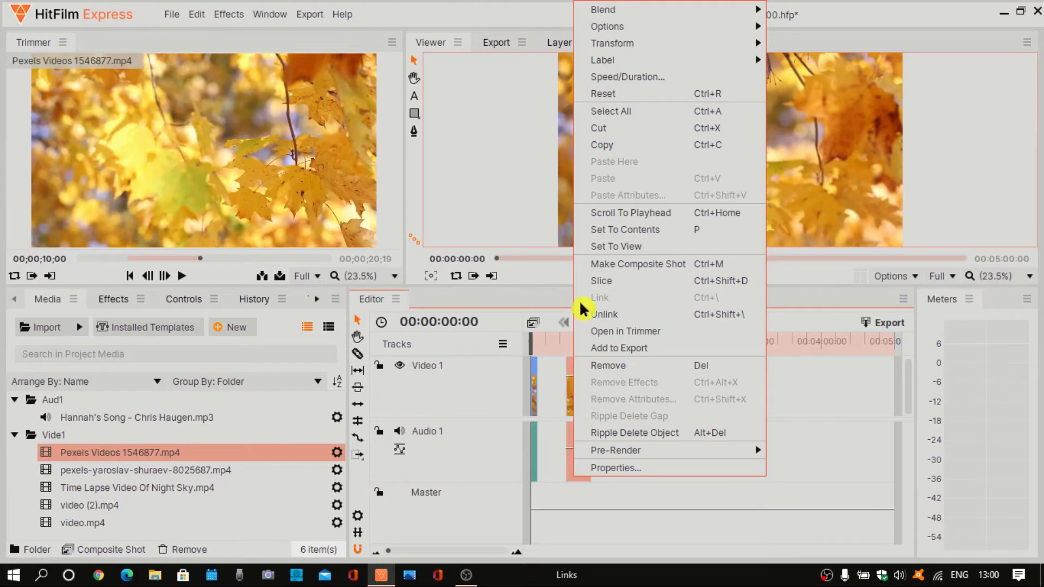
{"action": "left_click", "coordinate": [618, 79]}
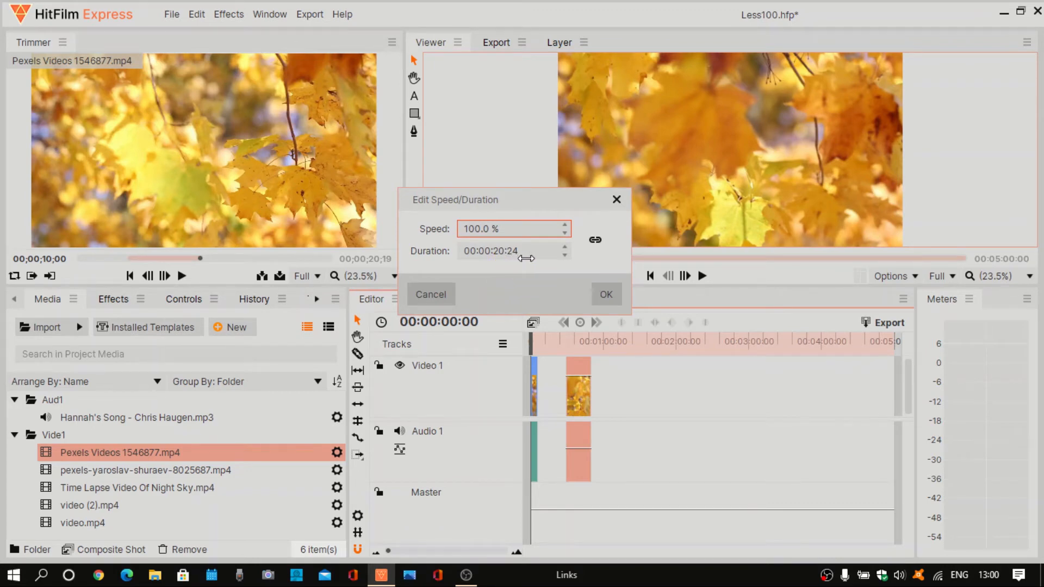
{"action": "left_click", "coordinate": [607, 294]}
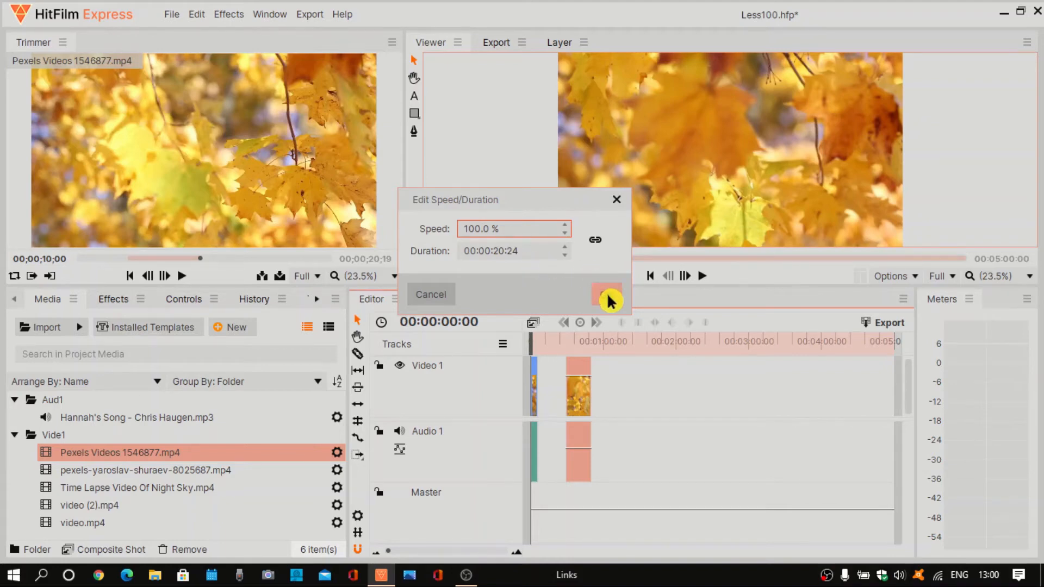
Check the speed and duration of the trimmed first clip on Video 1, and delete the full-length copy beside it
{"action": "left_click", "coordinate": [536, 375]}
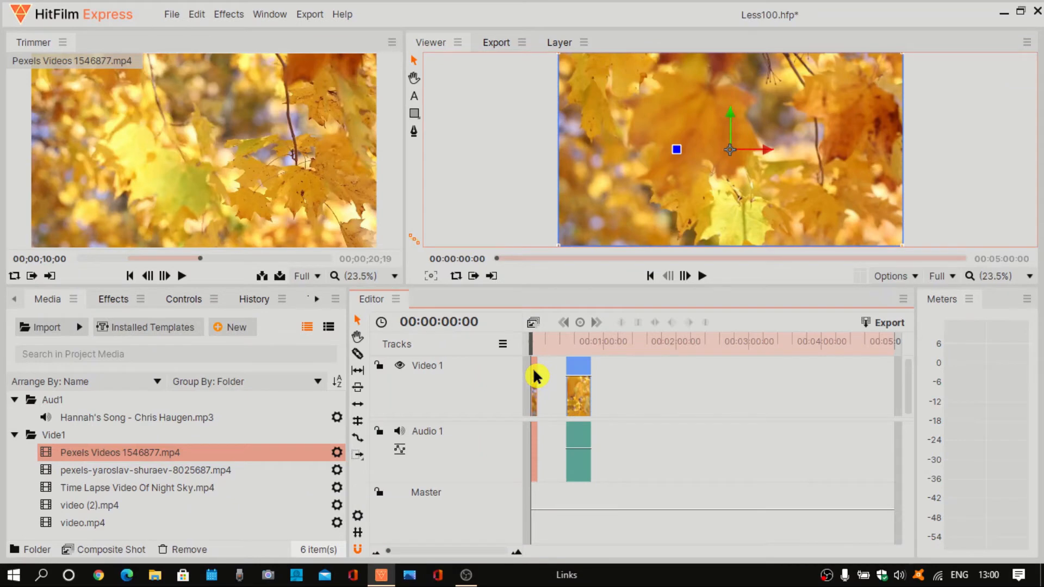
{"action": "right_click", "coordinate": [536, 375]}
{"action": "left_click", "coordinate": [578, 82]}
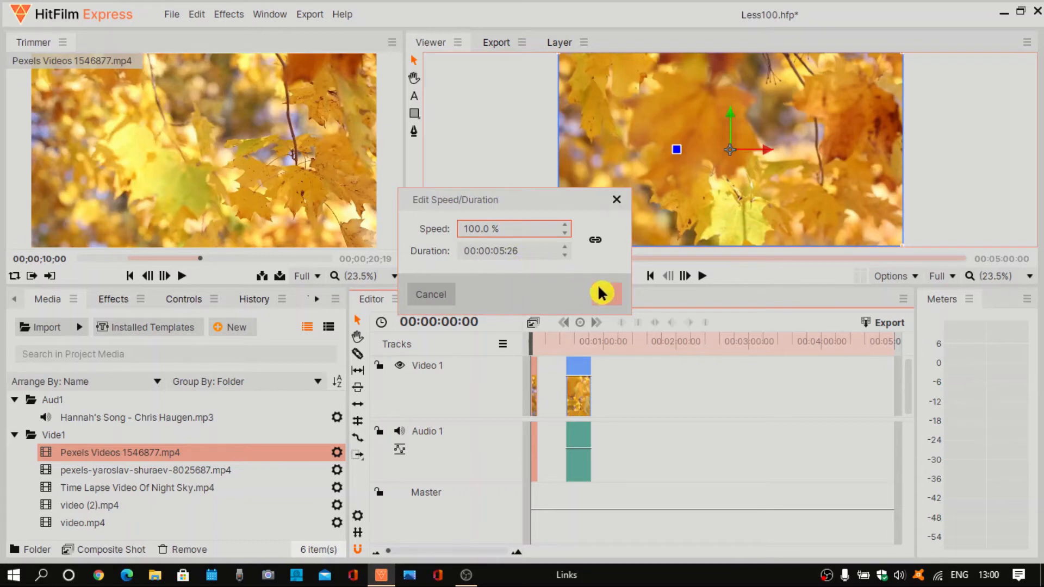
{"action": "left_click", "coordinate": [610, 300]}
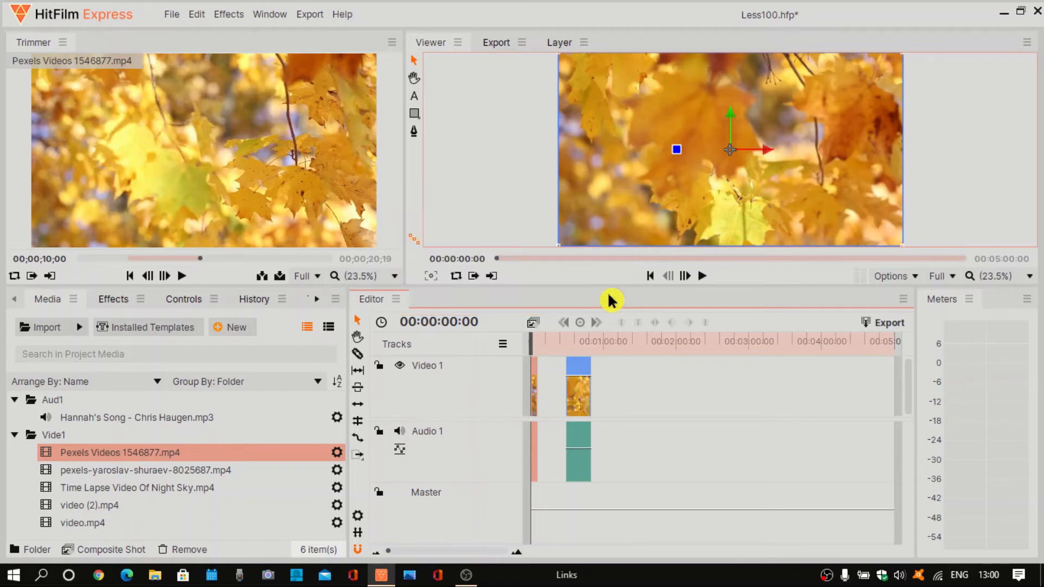
{"action": "left_click", "coordinate": [586, 399]}
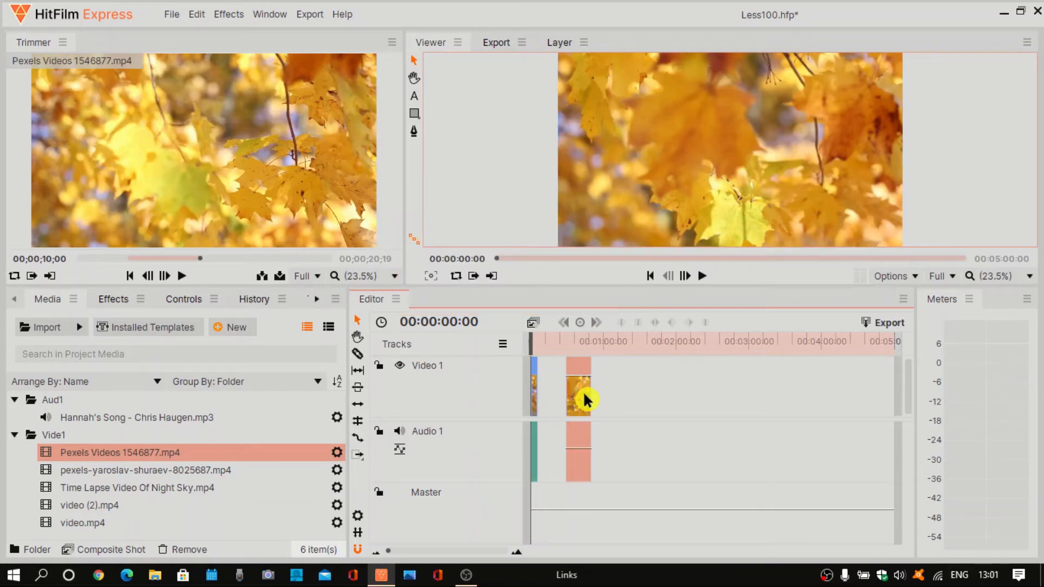
{"action": "key", "text": "Delete"}
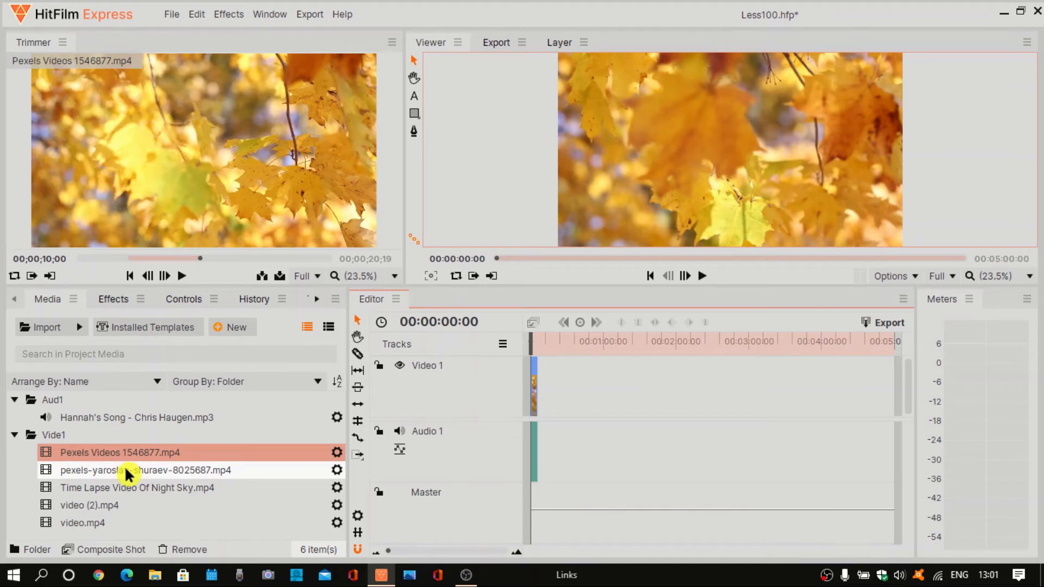
Place the 8025687 mountain video, Time Lapse Video Of Night Sky.mp4, video (2).mp4 and video.mp4 in sequence on Video 1 after the first clip
{"action": "left_click_drag", "start_coordinate": [126, 472], "coordinate": [270, 467]}
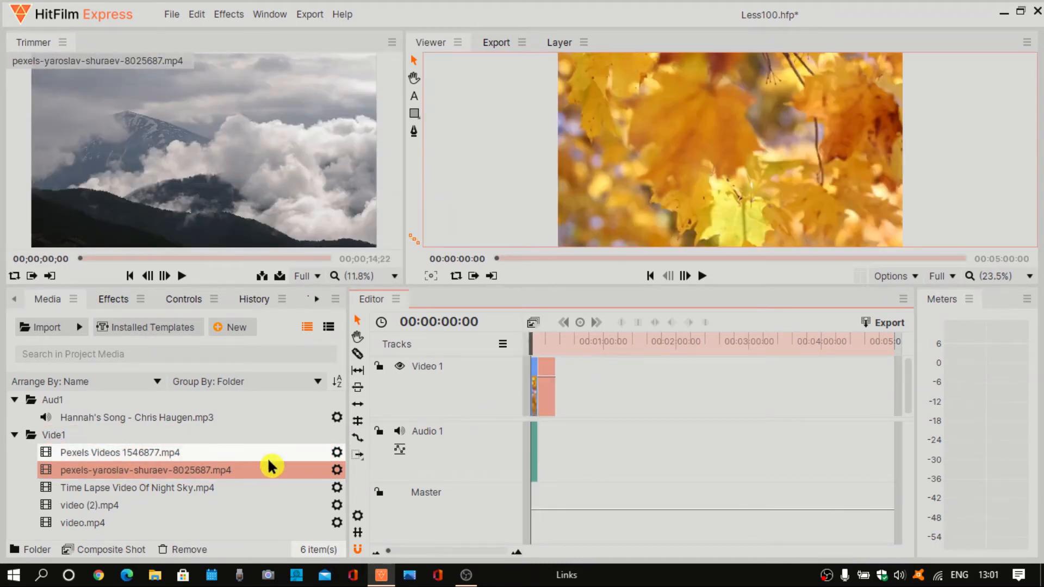
{"action": "left_click_drag", "start_coordinate": [132, 491], "coordinate": [583, 395]}
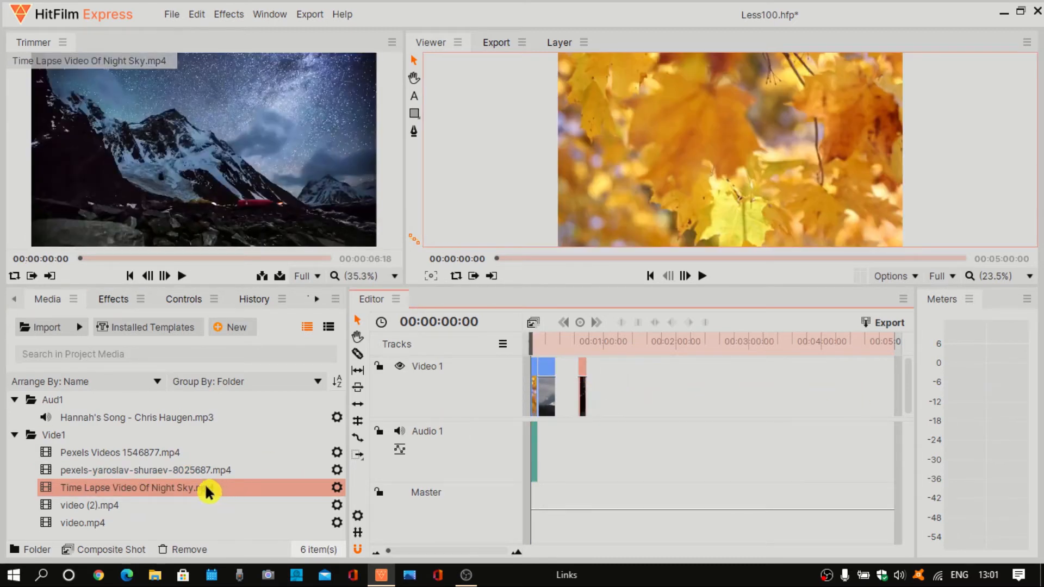
{"action": "left_click_drag", "start_coordinate": [81, 506], "coordinate": [618, 397]}
{"action": "left_click_drag", "start_coordinate": [70, 522], "coordinate": [668, 404]}
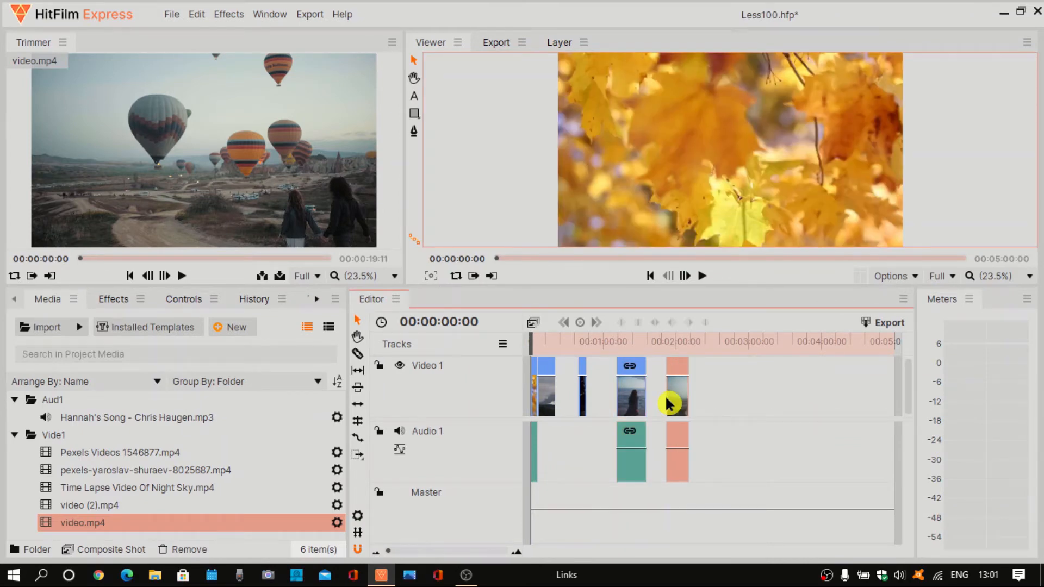
Place the Hannah's Song MP3 on Audio 1 after the last video clip's audio, and deselect it
{"action": "left_click", "coordinate": [64, 422]}
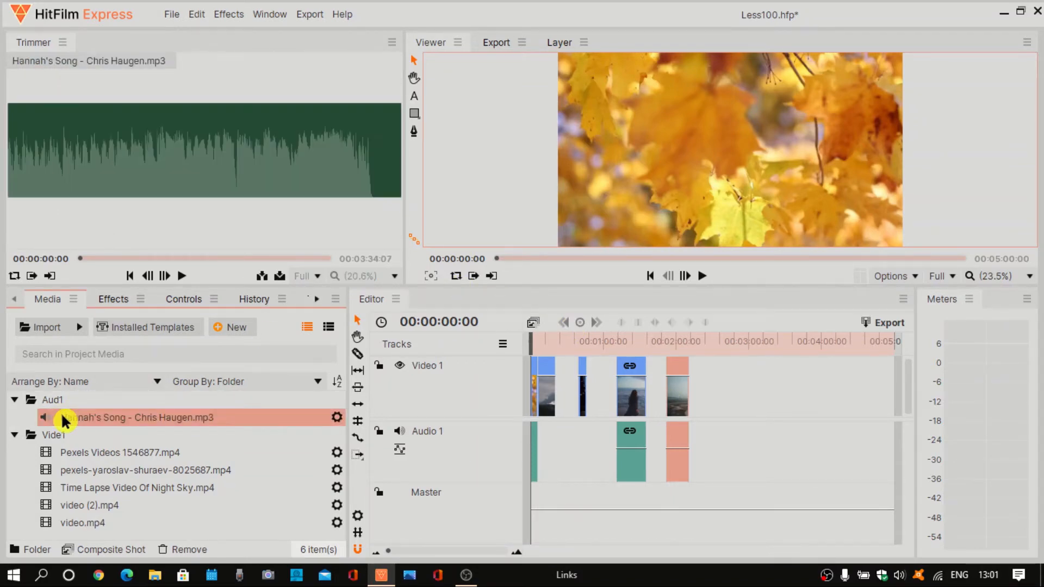
{"action": "left_click_drag", "start_coordinate": [64, 421], "coordinate": [705, 455]}
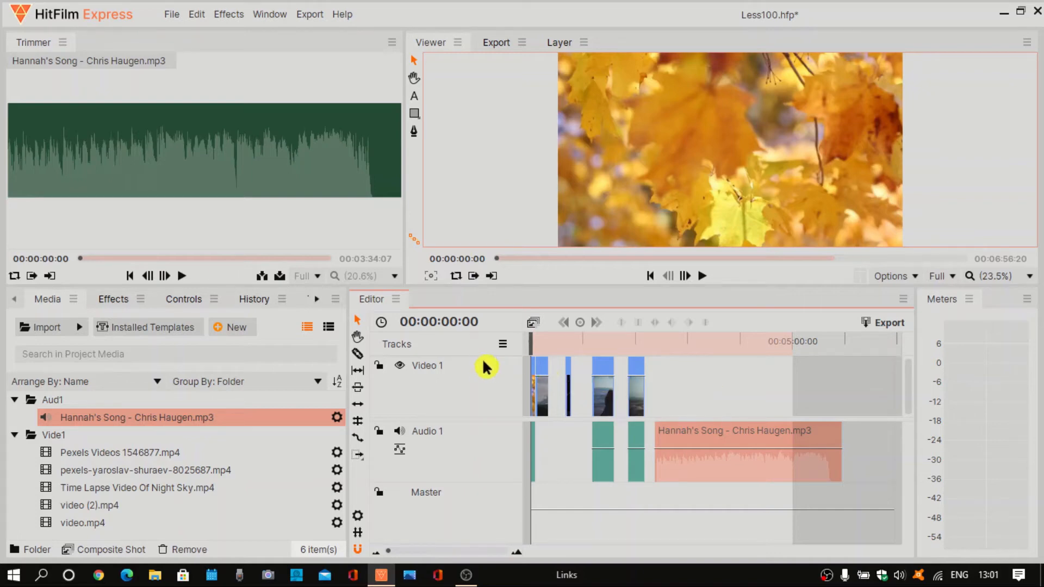
{"action": "left_click", "coordinate": [708, 386]}
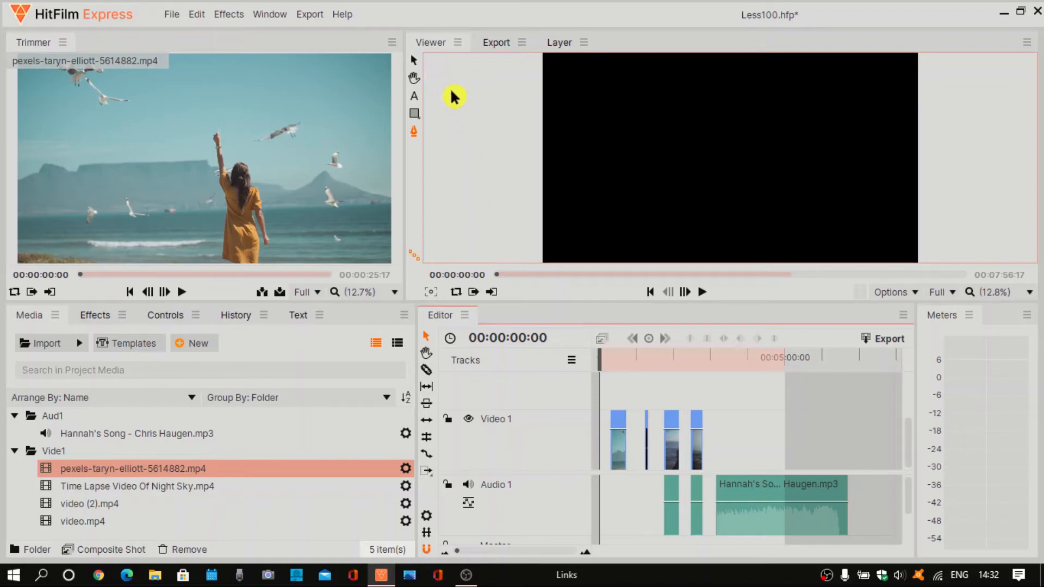
Activate the Viewer's Select tool, look over the available mask shapes, and return to the Select tool
{"action": "left_click", "coordinate": [416, 64]}
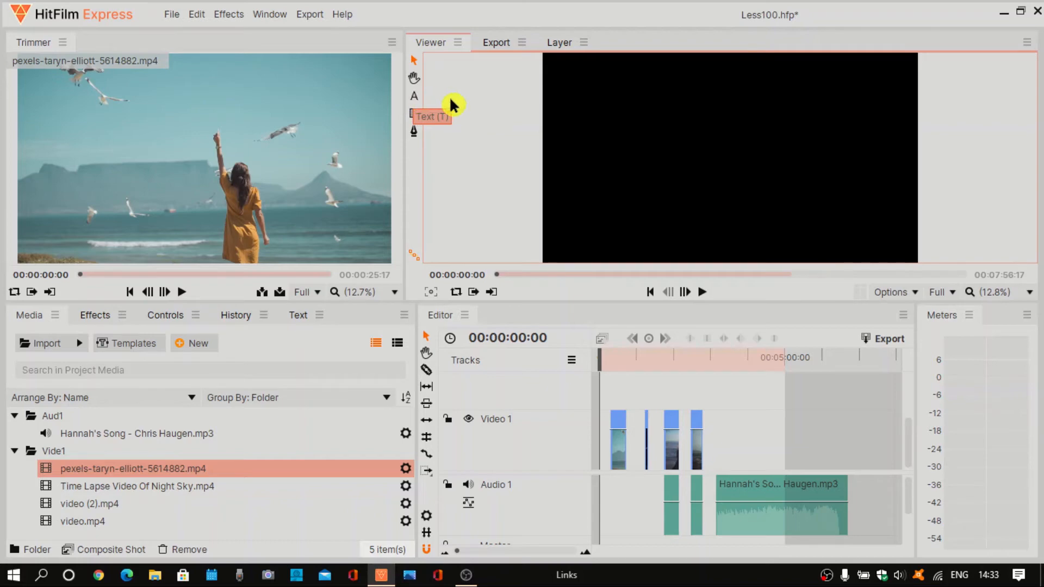
{"action": "left_click", "coordinate": [415, 115]}
{"action": "left_click", "coordinate": [415, 115]}
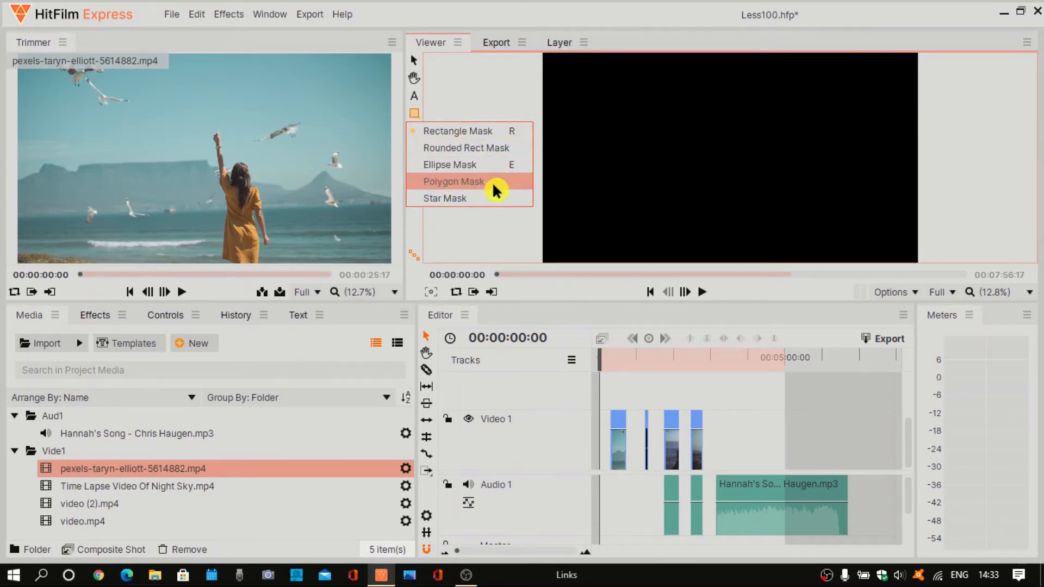
{"action": "left_click", "coordinate": [462, 95]}
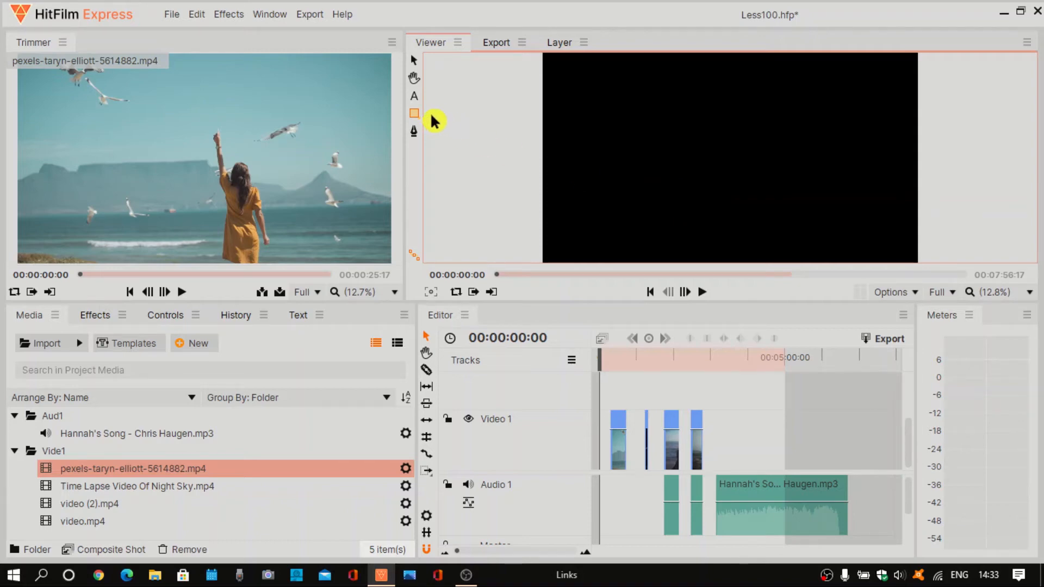
{"action": "left_click", "coordinate": [416, 61]}
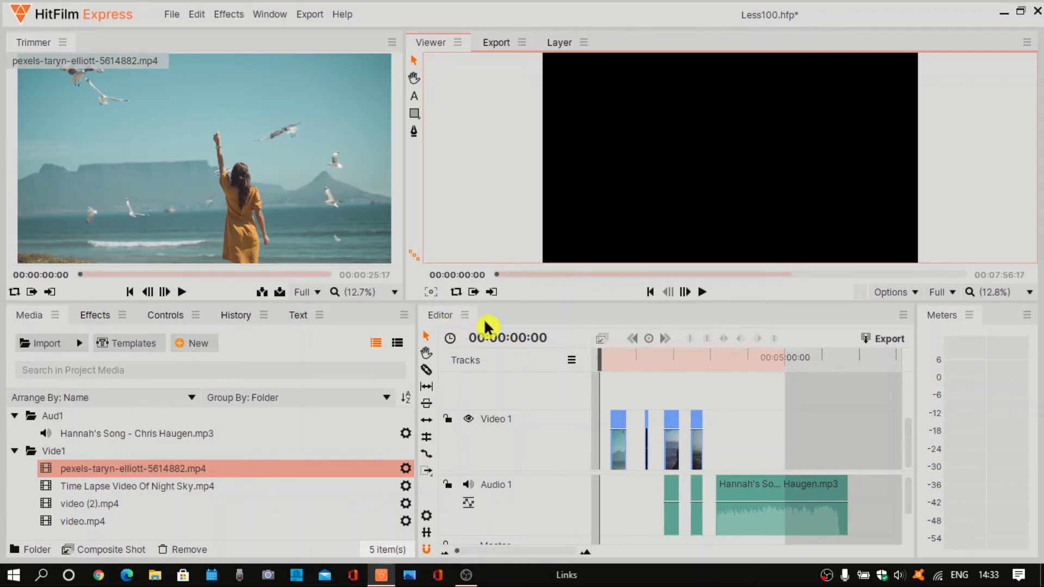
Switch the Editor to the Hand tool and try out the timeline scale and the video and audio track scrolling
{"action": "left_click", "coordinate": [428, 359]}
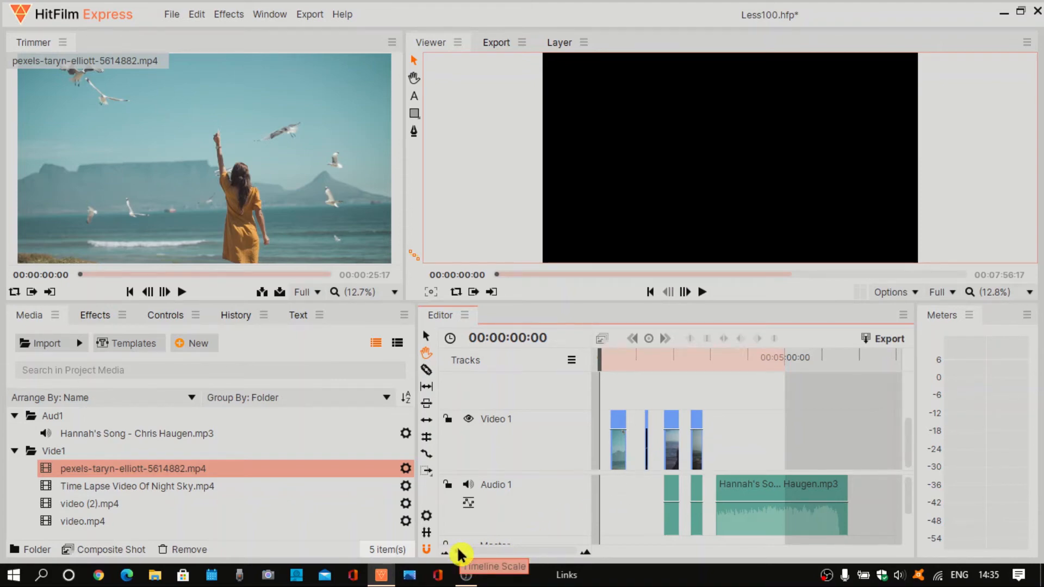
{"action": "mouse_move", "coordinate": [458, 555]}
{"action": "left_mouse_down"}
{"action": "mouse_move", "coordinate": [483, 555]}
{"action": "mouse_move", "coordinate": [457, 558]}
{"action": "left_mouse_up"}
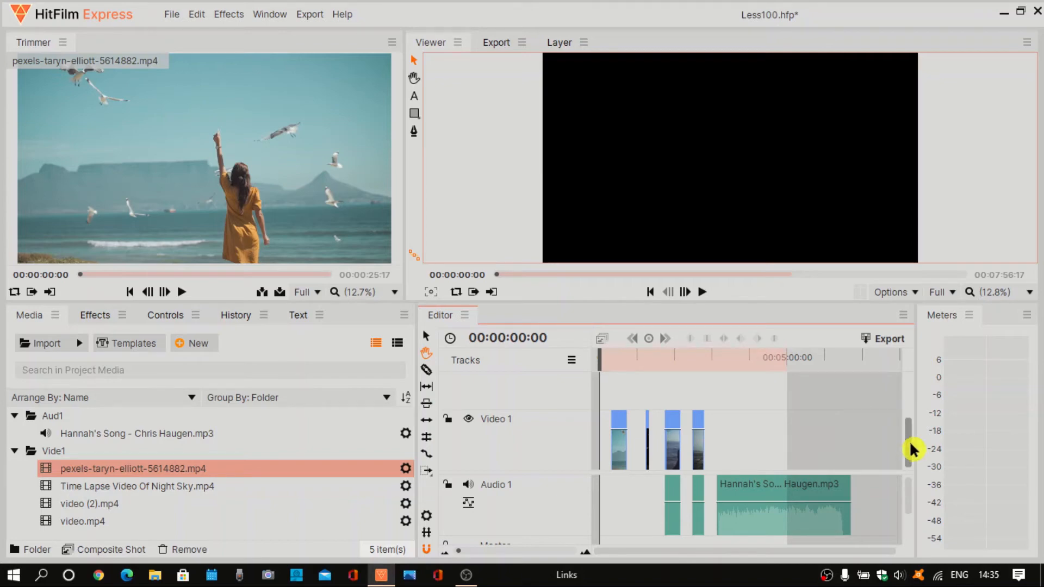
{"action": "left_click_drag", "start_coordinate": [910, 441], "coordinate": [910, 467]}
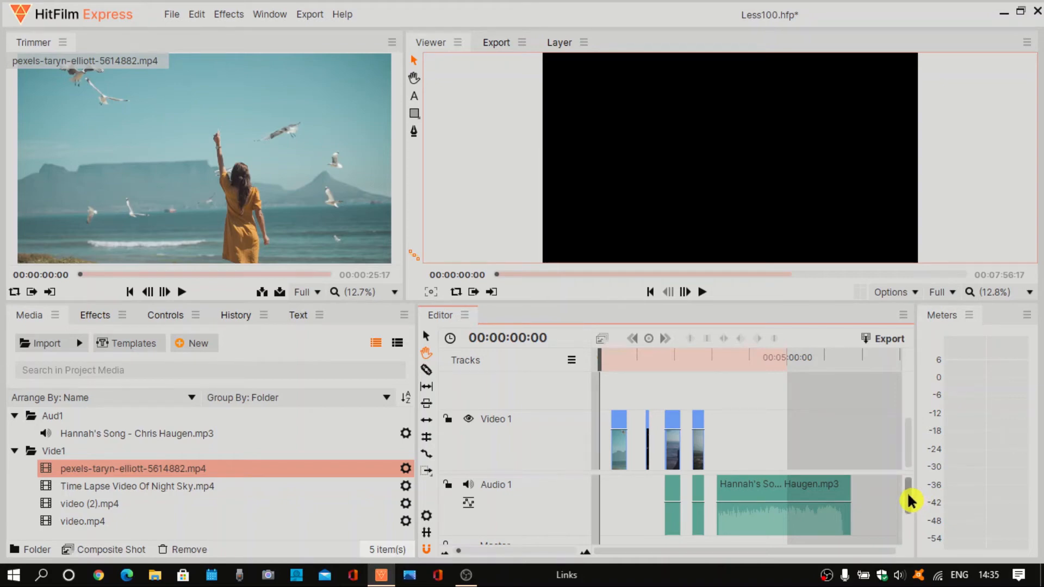
{"action": "mouse_move", "coordinate": [912, 500]}
{"action": "left_mouse_down"}
{"action": "mouse_move", "coordinate": [912, 537]}
{"action": "mouse_move", "coordinate": [912, 485]}
{"action": "left_mouse_up"}
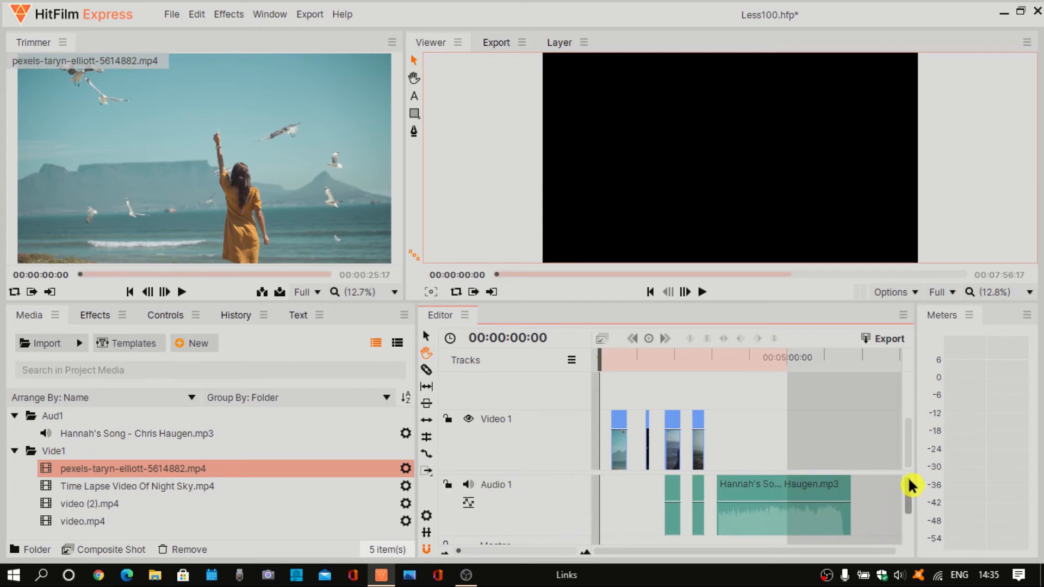
Examine the effects categories and the video (2).mp4 clip's control properties, including its keyframe timeline and Transform settings
{"action": "left_click", "coordinate": [93, 317]}
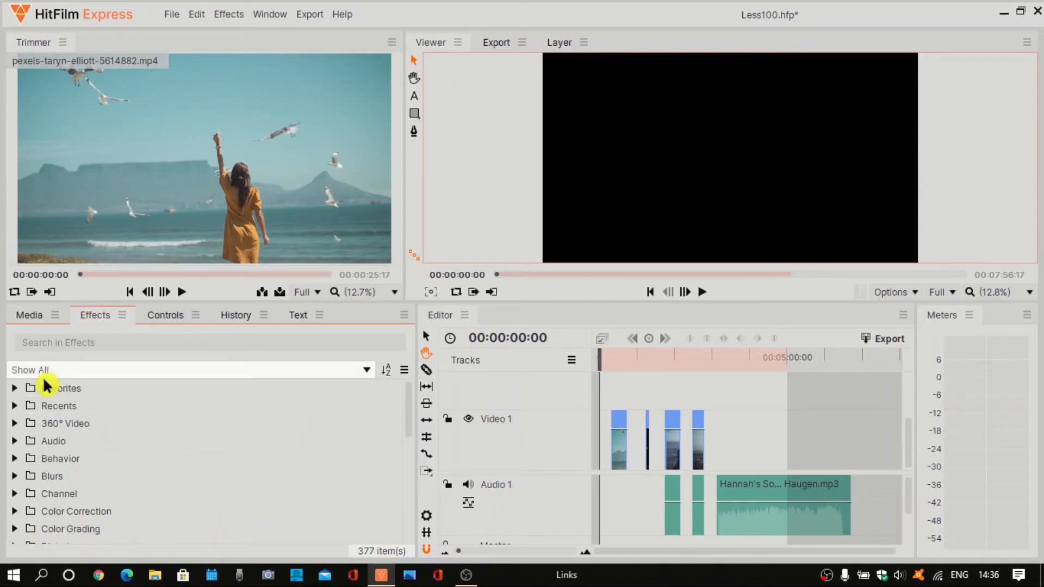
{"action": "left_click", "coordinate": [170, 319]}
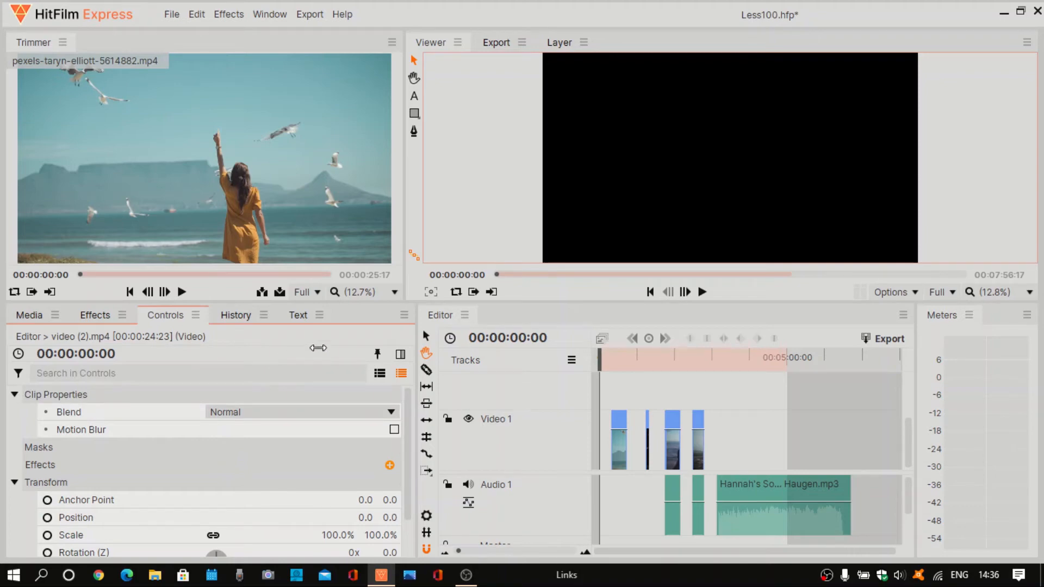
{"action": "left_click", "coordinate": [403, 358]}
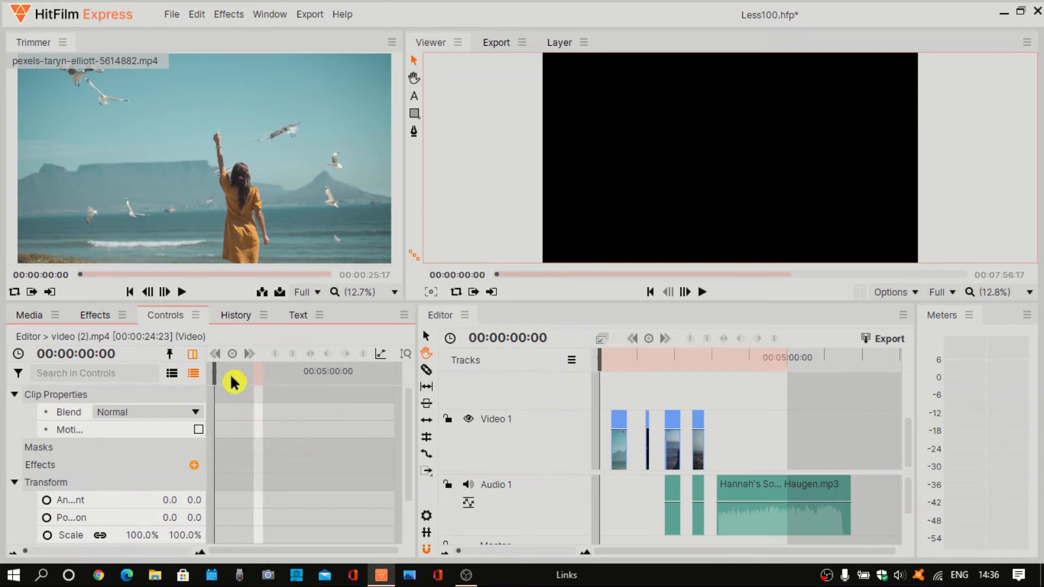
{"action": "left_click", "coordinate": [193, 356]}
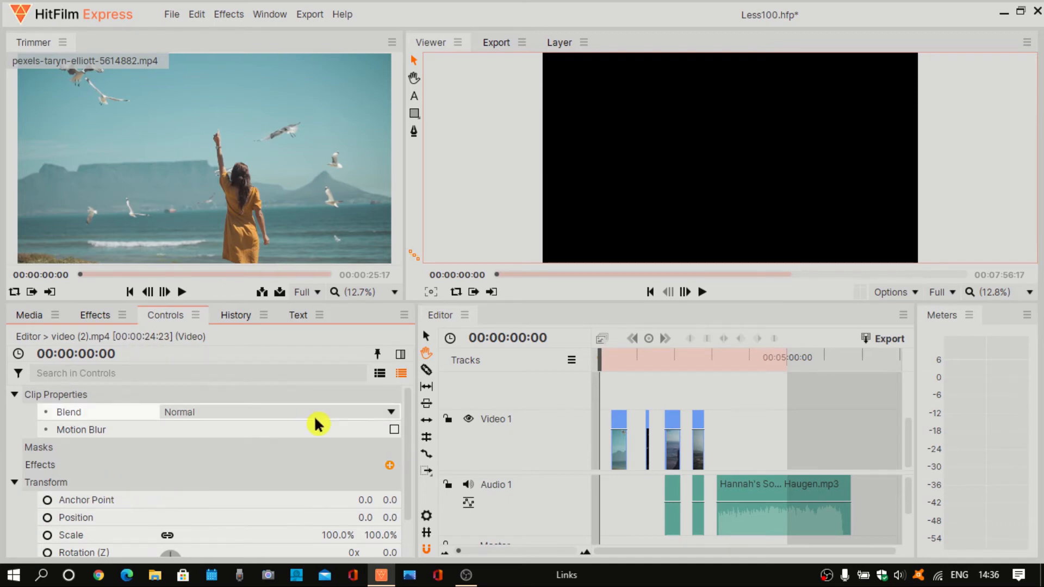
{"action": "scroll", "coordinate": [176, 495], "scroll_direction": "down", "scroll_amount": 1}
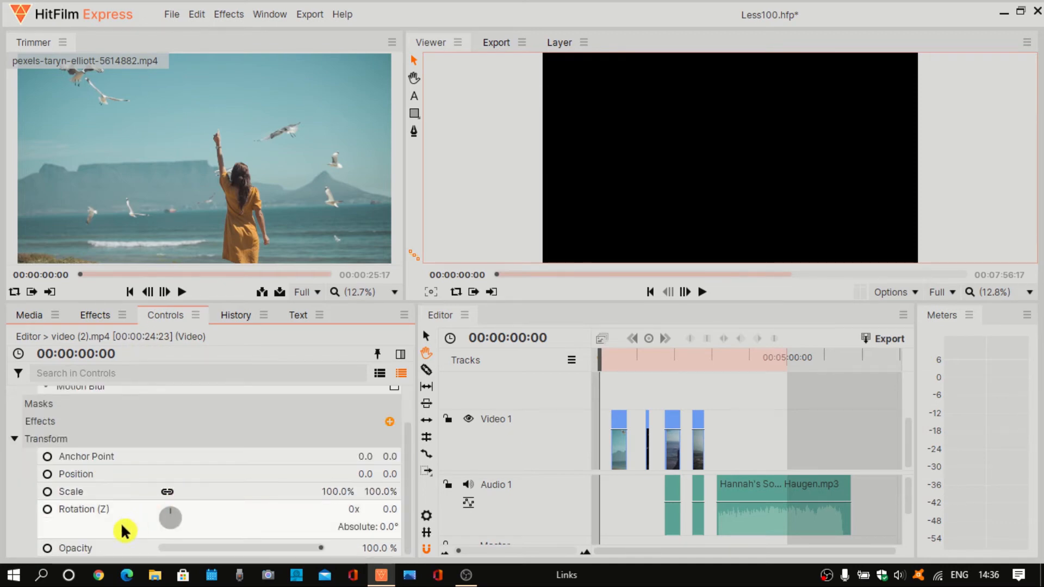
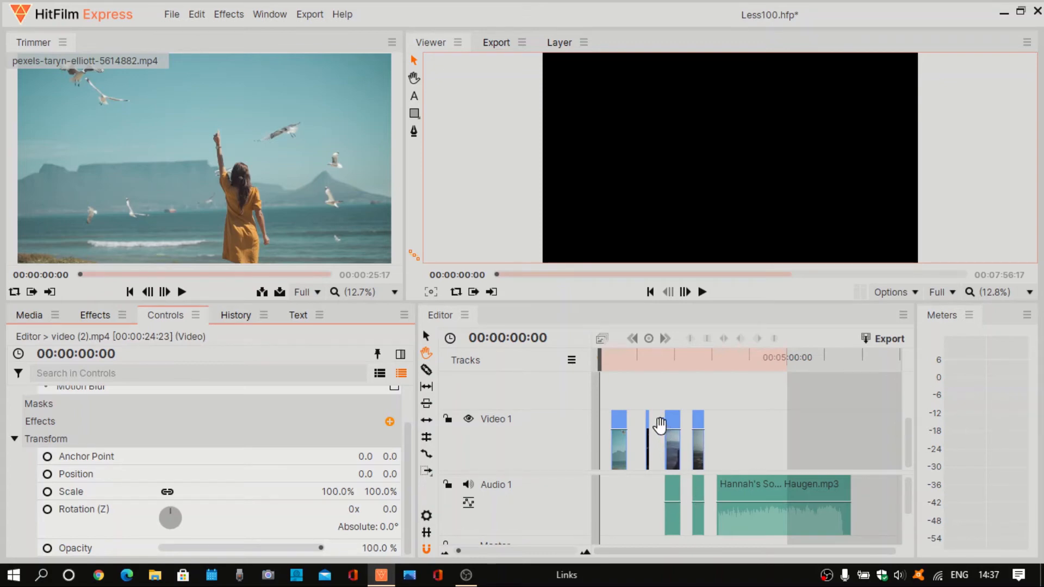
Move the timeline playhead to 00:01:53:12 and select the third clip on Video 1 with the Select tool
{"action": "left_click", "coordinate": [603, 356]}
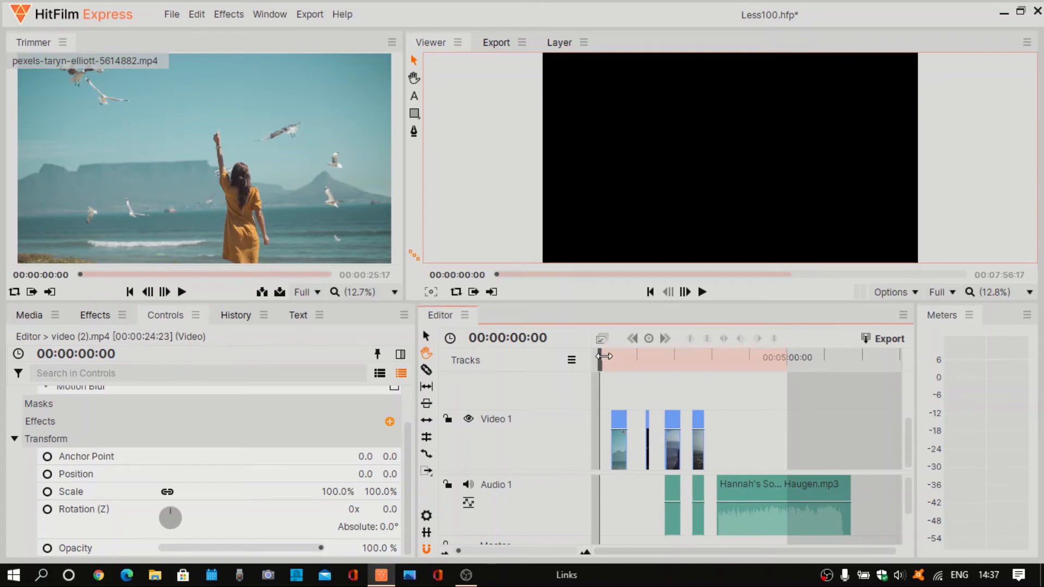
{"action": "left_click_drag", "start_coordinate": [604, 356], "coordinate": [670, 369]}
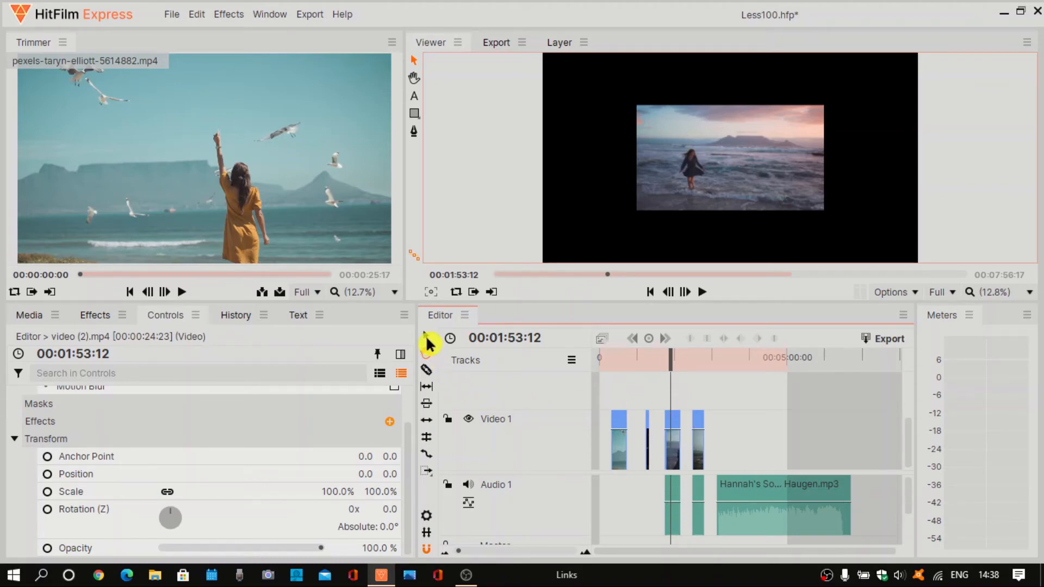
{"action": "left_click", "coordinate": [426, 337]}
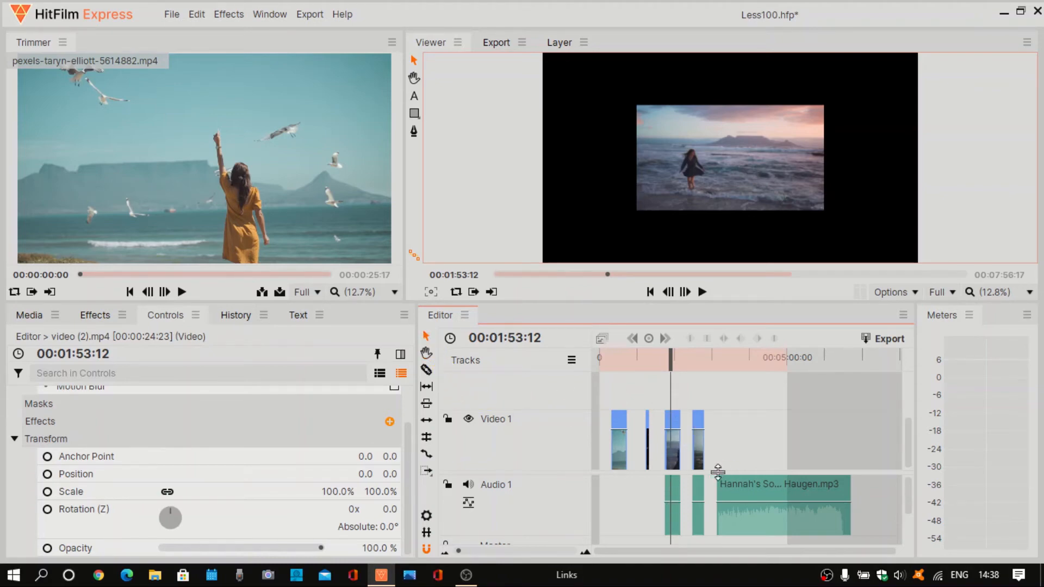
{"action": "left_click", "coordinate": [675, 458]}
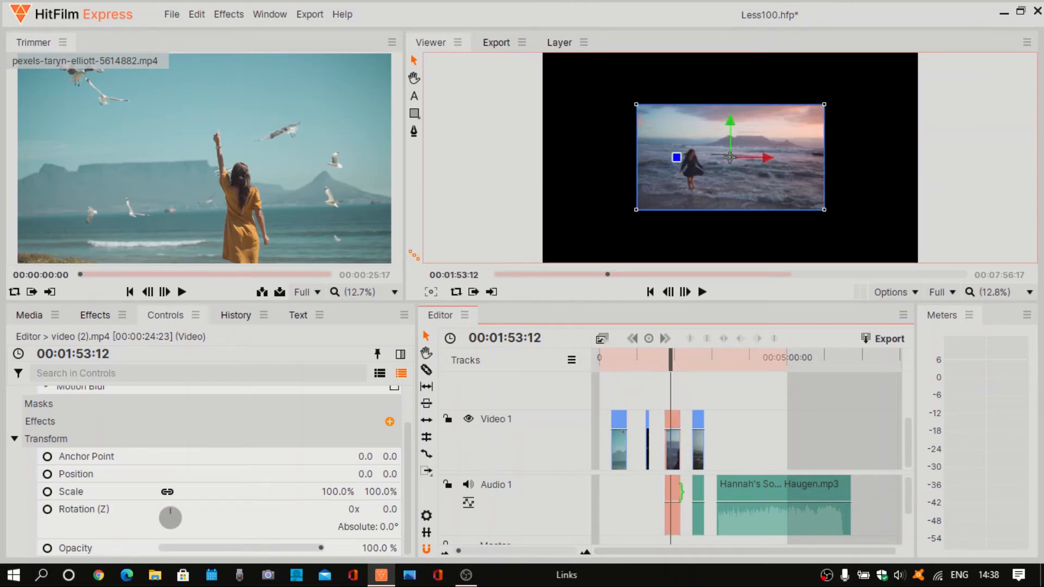
Unlink the video (2).mp4 clip at the playhead from its audio and delete only the audio part
{"action": "right_click", "coordinate": [674, 452]}
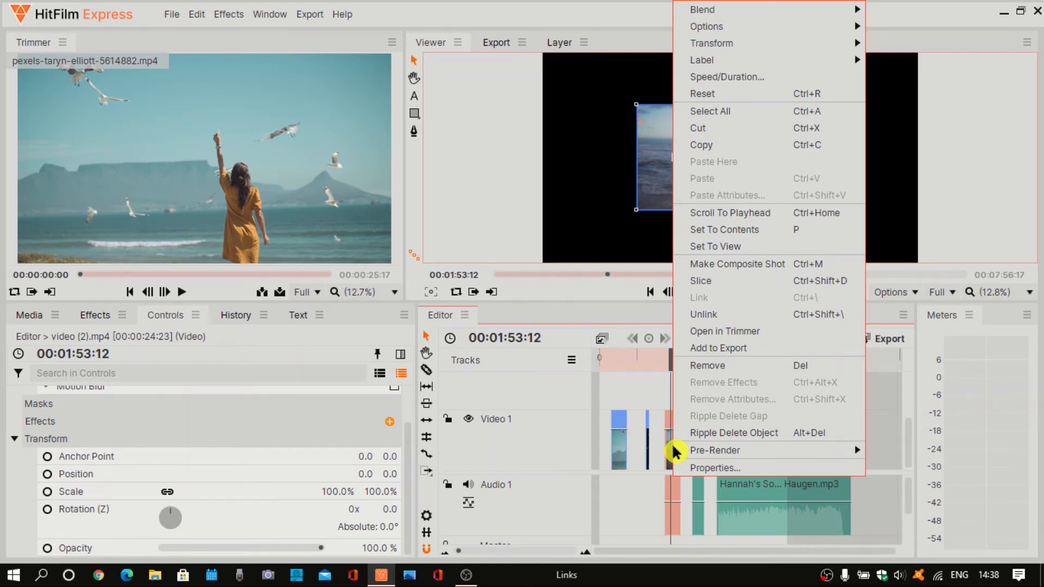
{"action": "left_click", "coordinate": [715, 313]}
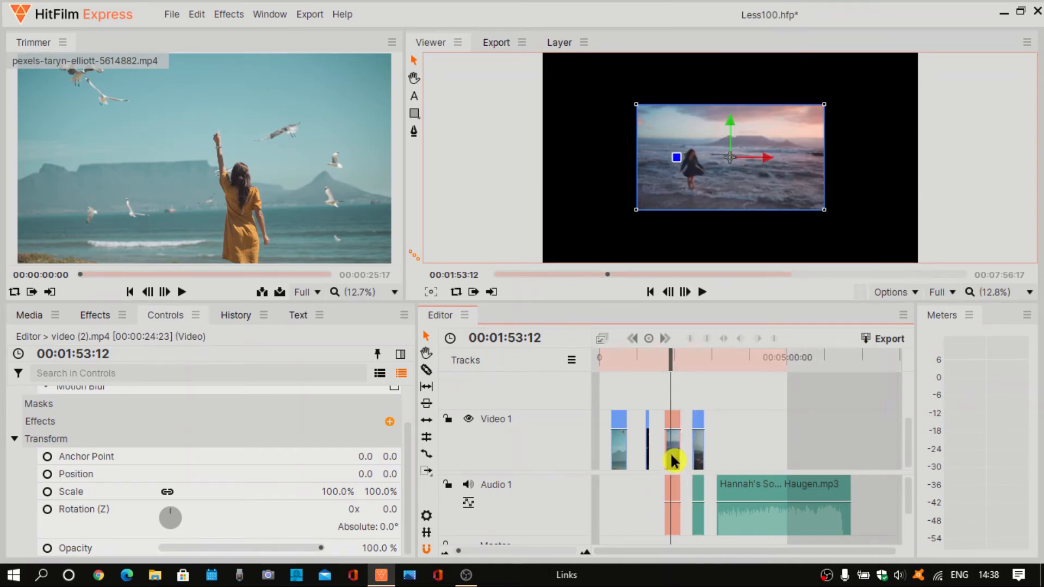
{"action": "left_click", "coordinate": [633, 507]}
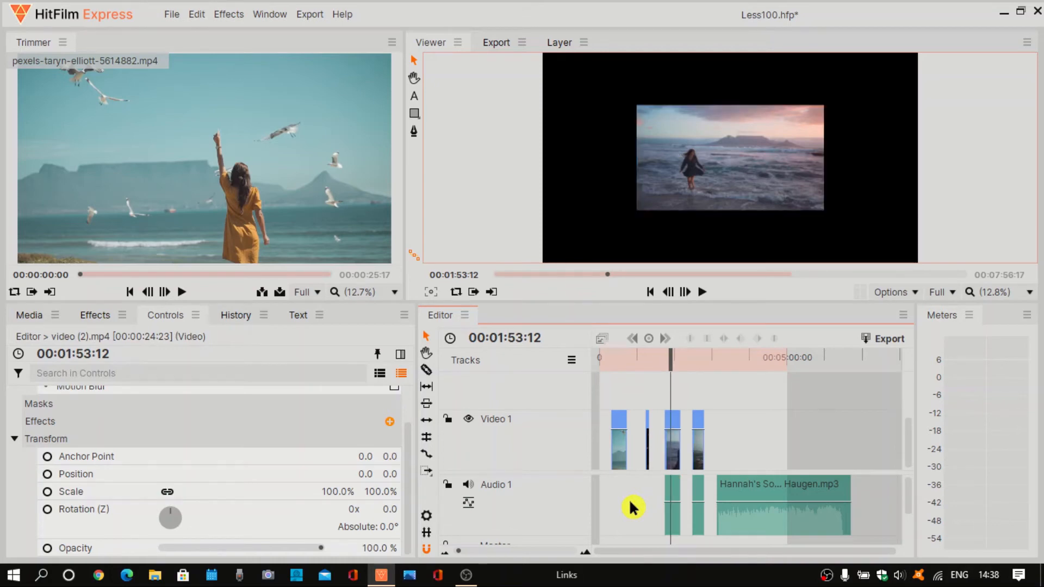
{"action": "left_click", "coordinate": [675, 497]}
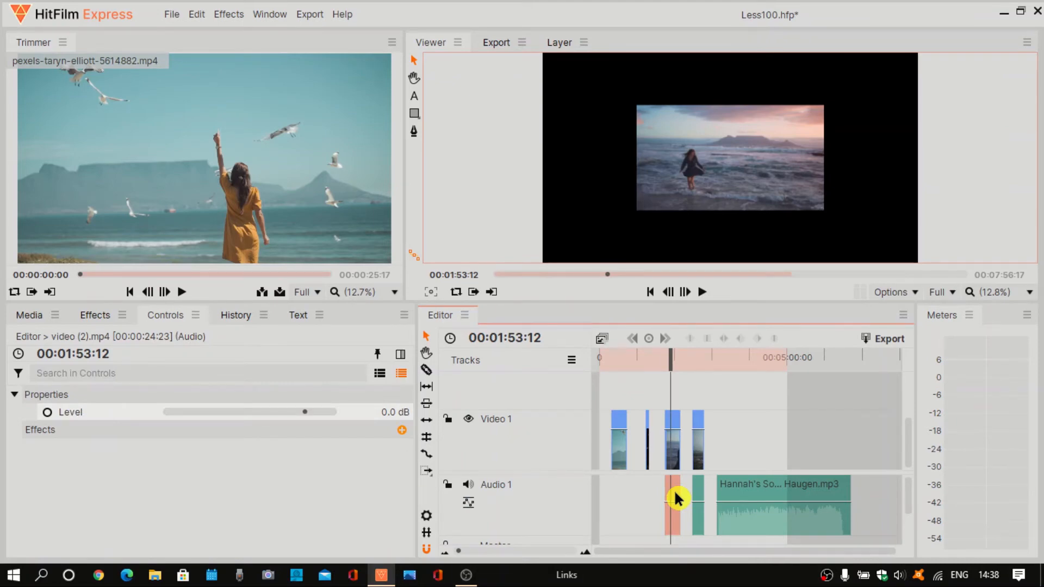
{"action": "key", "text": "Delete"}
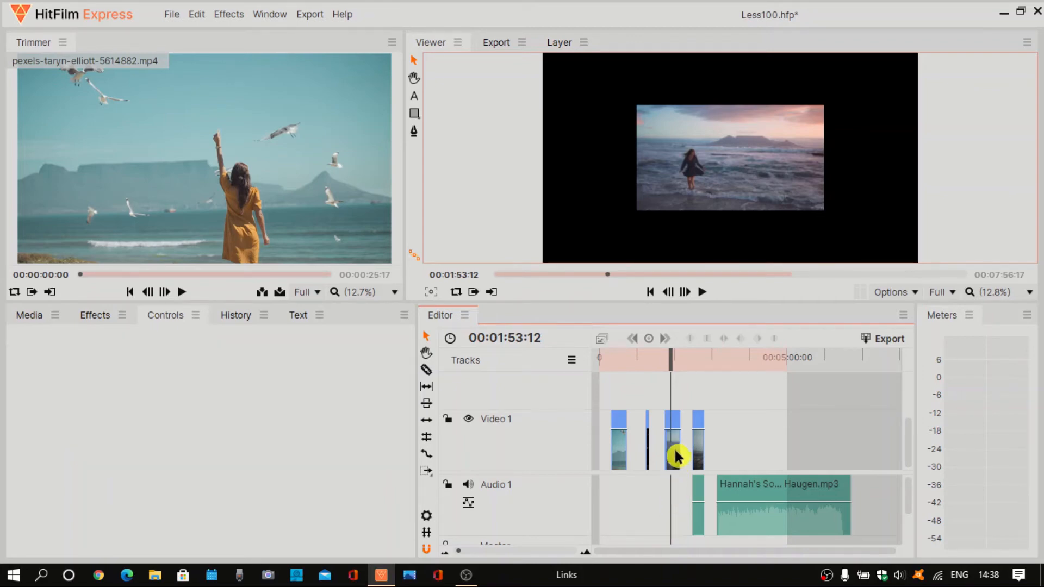
Delete the video (2).mp4 clip from Video 1 and undo that removal
{"action": "left_click", "coordinate": [675, 452]}
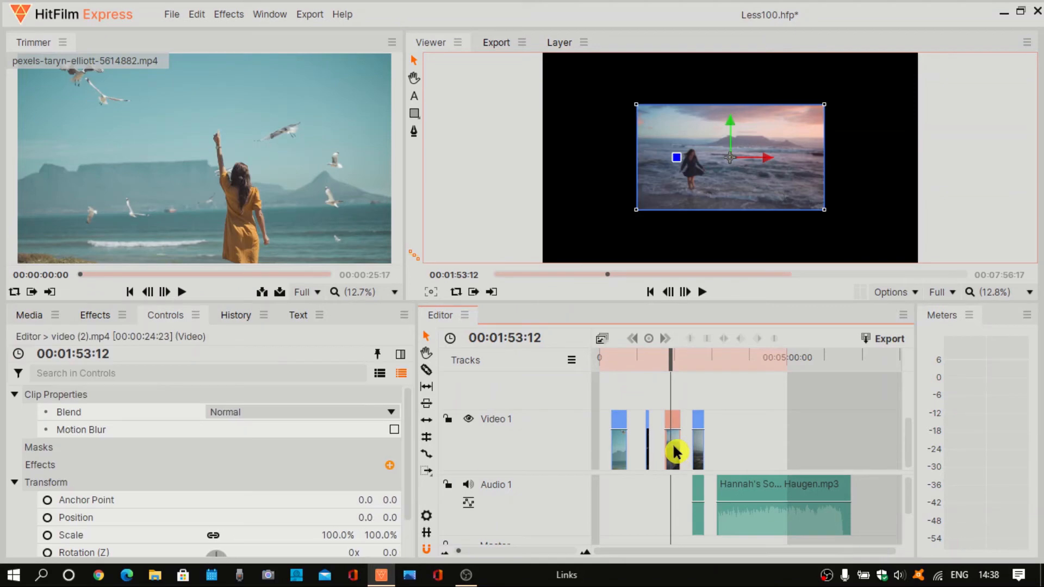
{"action": "key", "text": "Delete"}
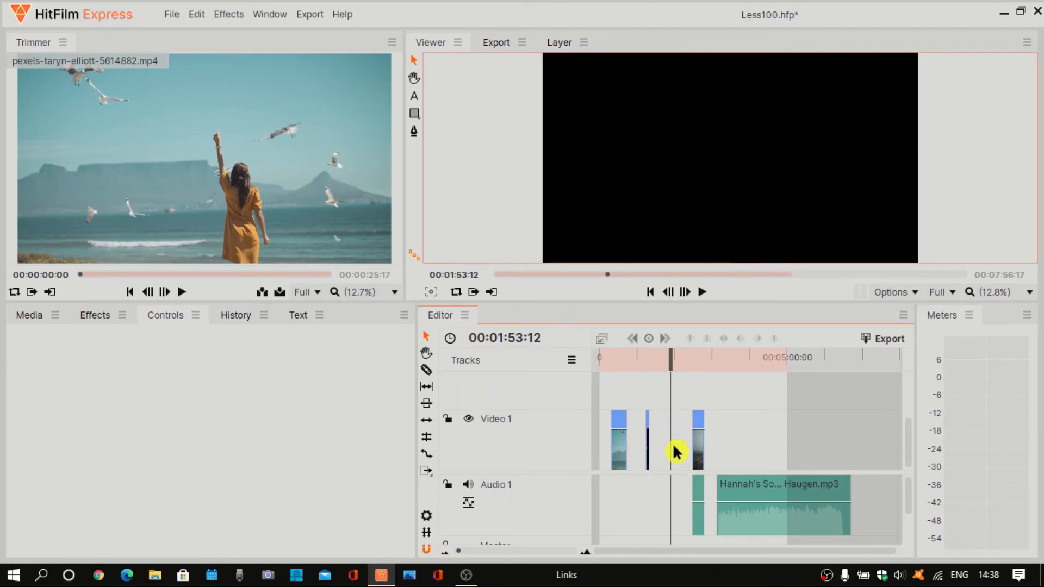
{"action": "left_click", "coordinate": [199, 16]}
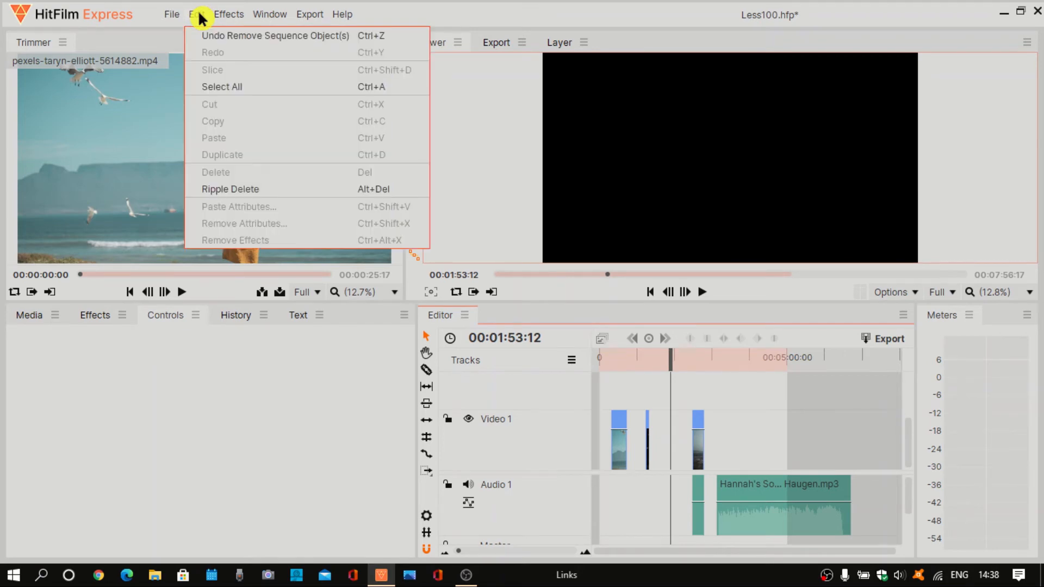
{"action": "left_click", "coordinate": [212, 36]}
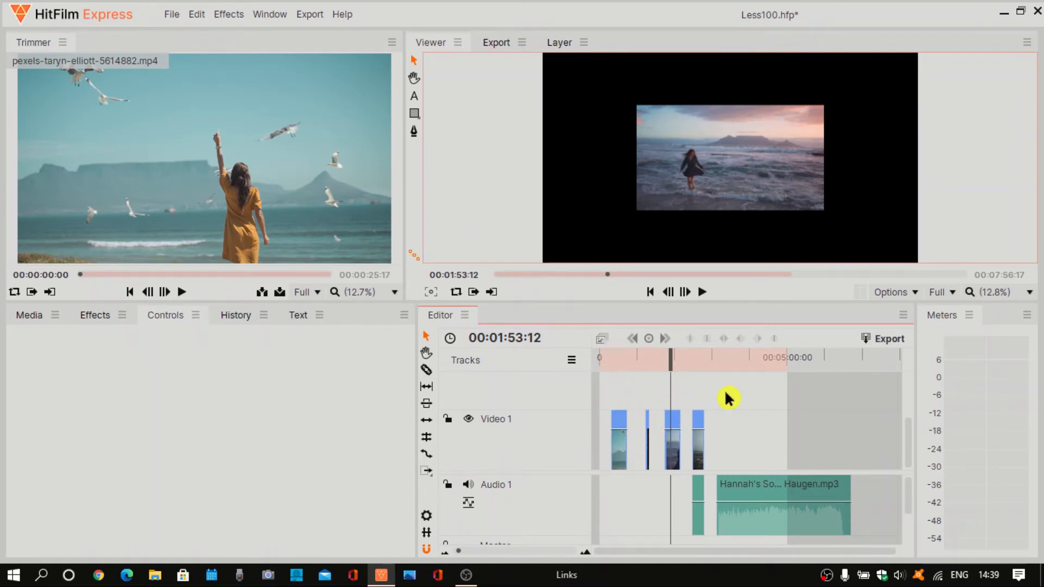
Unlink the fourth timeline clip, video.mp4, from its audio and delete the audio part from Audio 1
{"action": "left_click", "coordinate": [698, 453]}
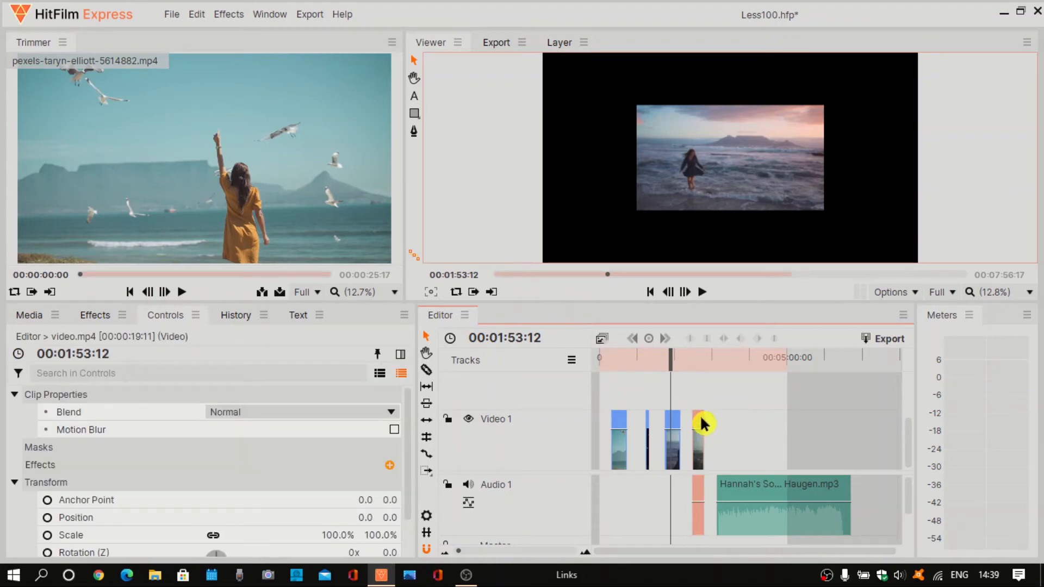
{"action": "right_click", "coordinate": [697, 497]}
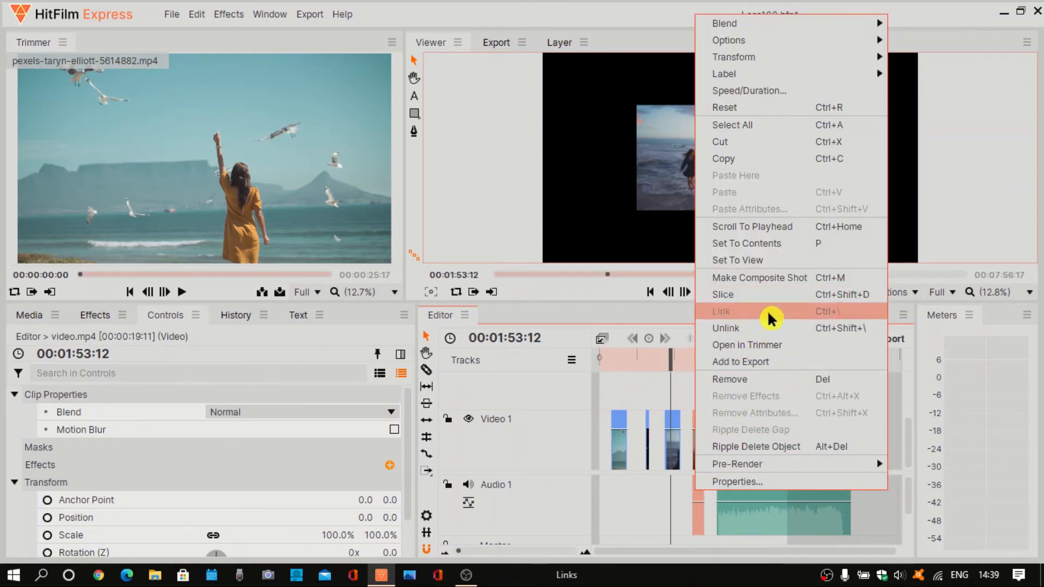
{"action": "left_click", "coordinate": [757, 329]}
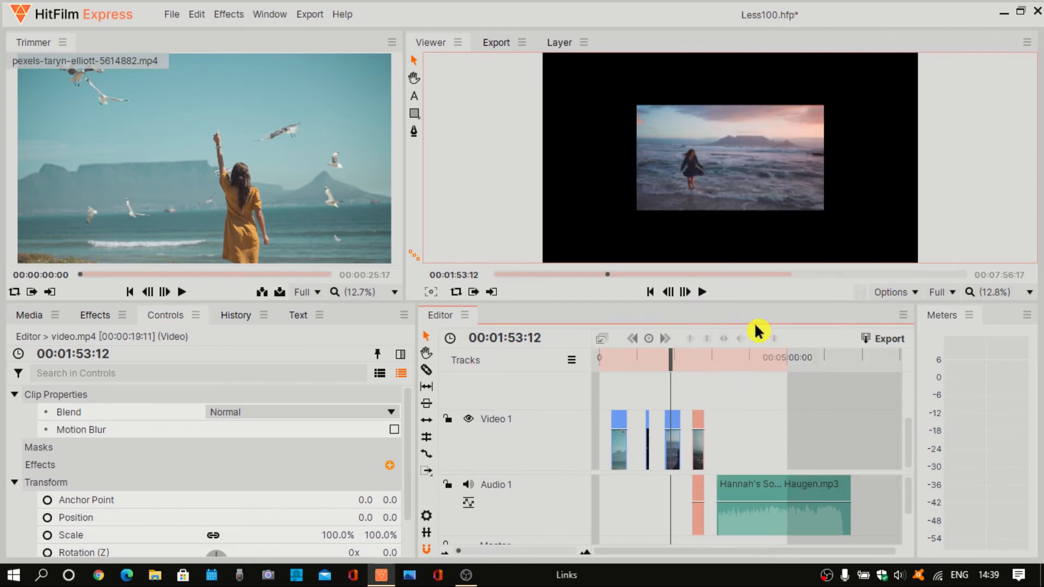
{"action": "left_click", "coordinate": [728, 444]}
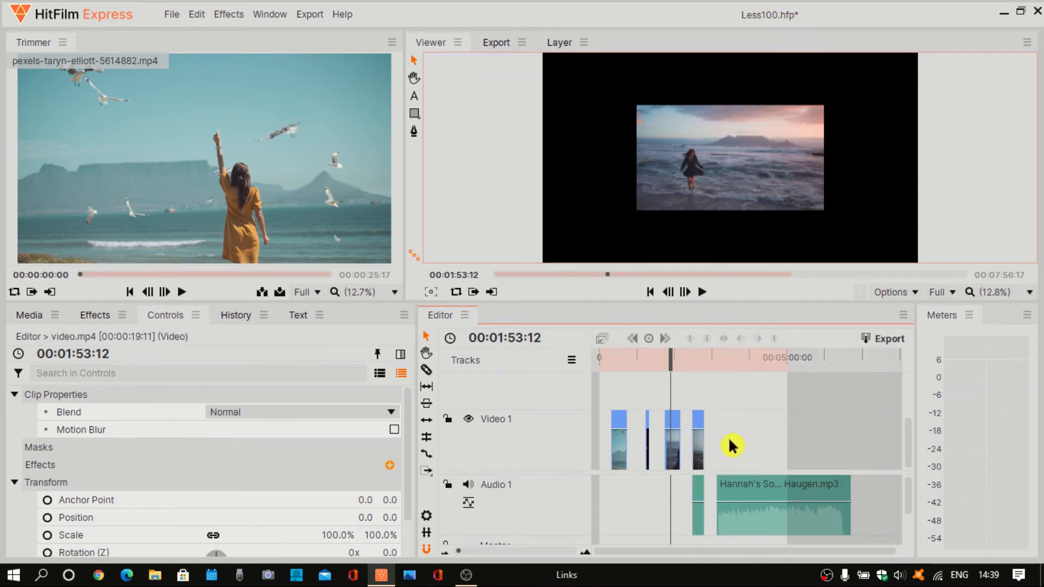
{"action": "left_click", "coordinate": [698, 492]}
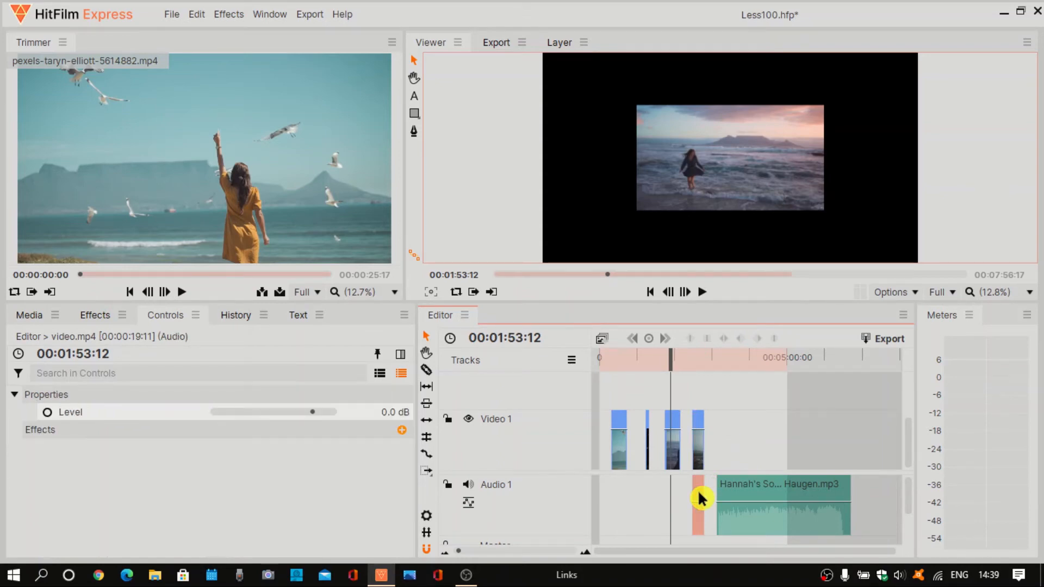
{"action": "key", "text": "Delete"}
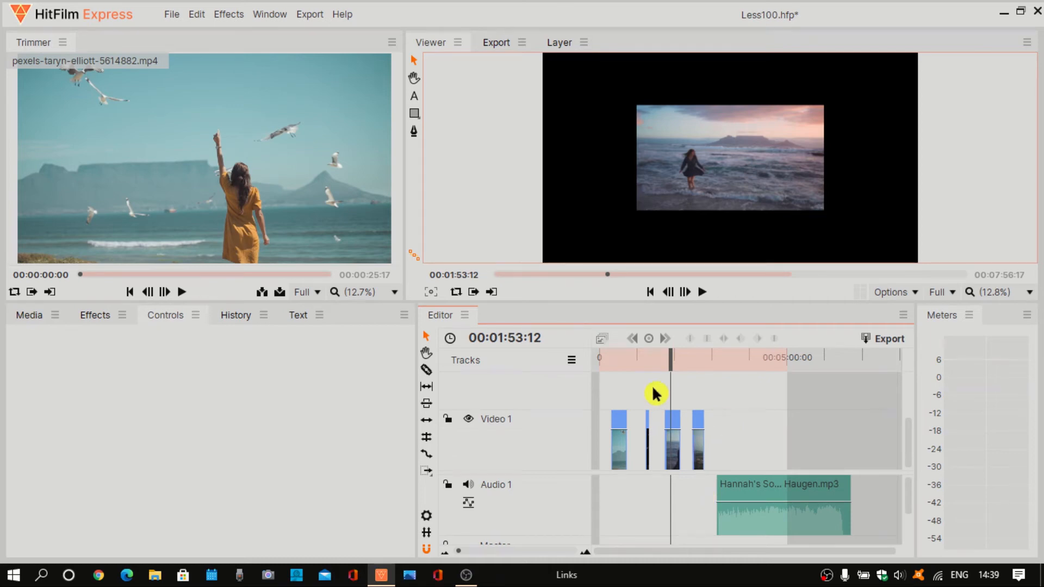
Move the playhead over the first clip to 00:00:35:10 and activate the Viewer's Text tool
{"action": "left_click_drag", "start_coordinate": [673, 356], "coordinate": [624, 381]}
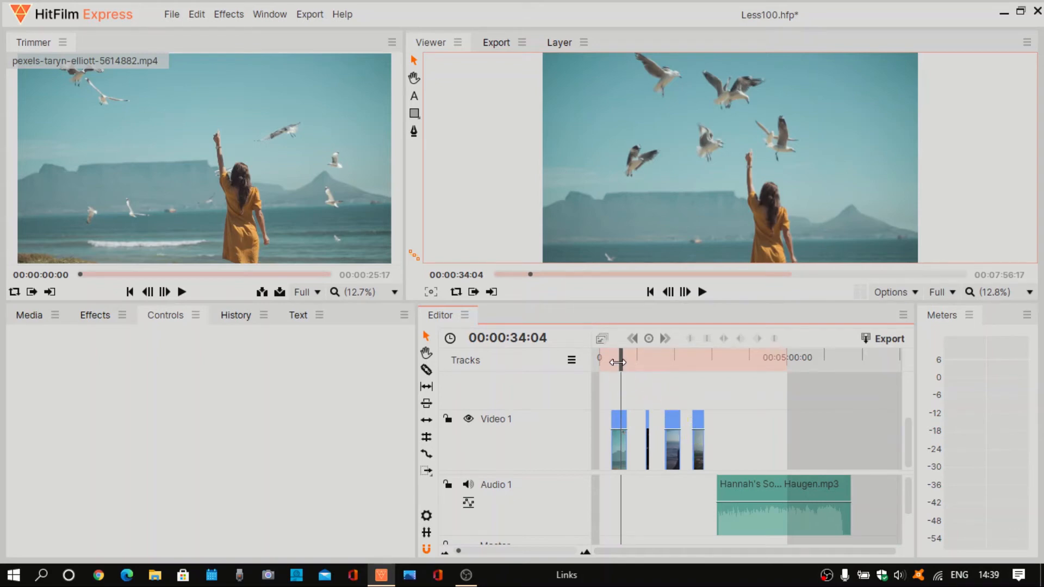
{"action": "left_click_drag", "start_coordinate": [617, 362], "coordinate": [621, 389]}
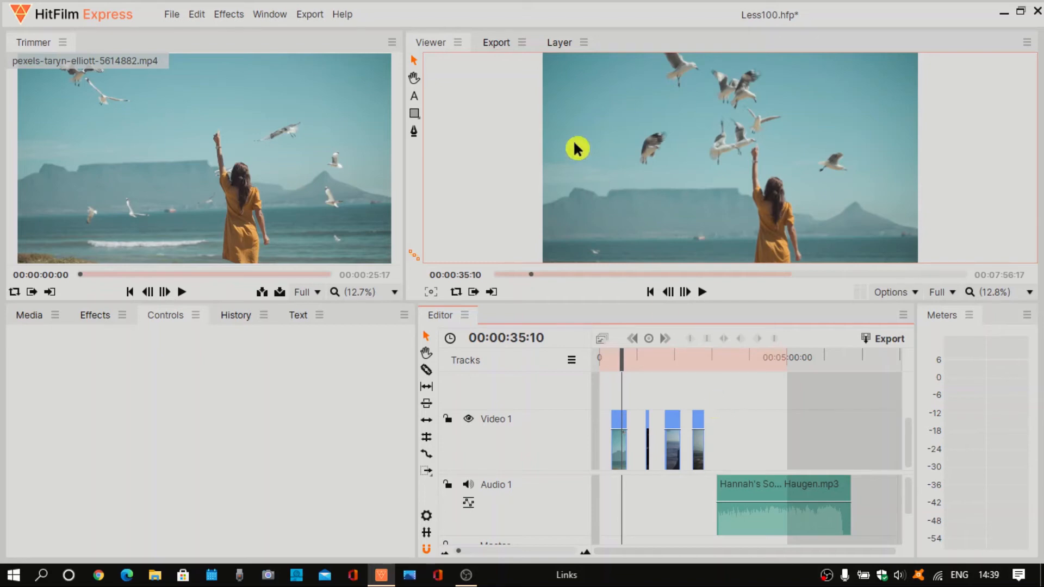
{"action": "left_click", "coordinate": [415, 101]}
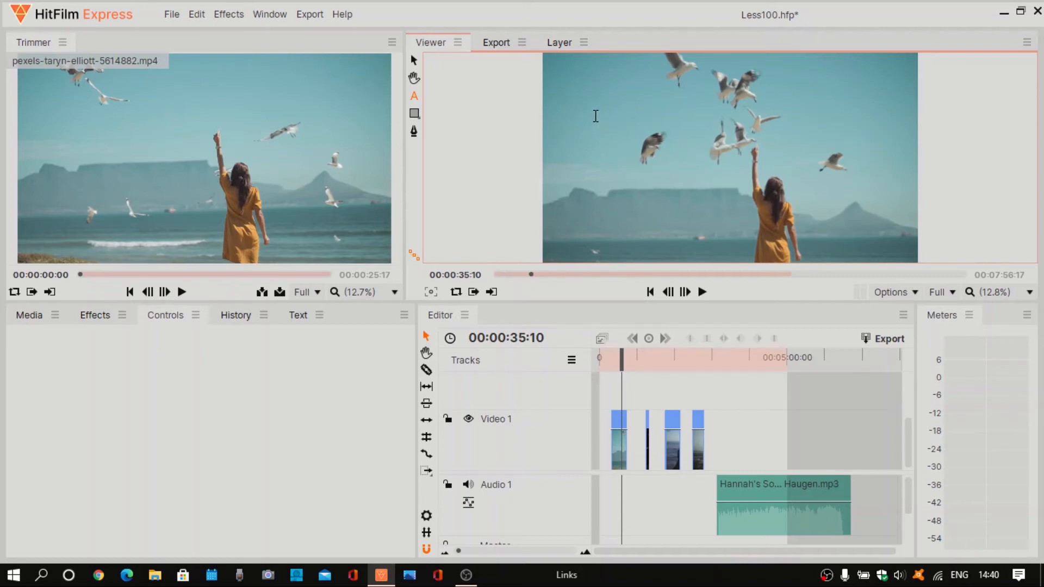
Look over the installed templates available for import into the project media and close the list without importing
{"action": "left_click", "coordinate": [31, 317]}
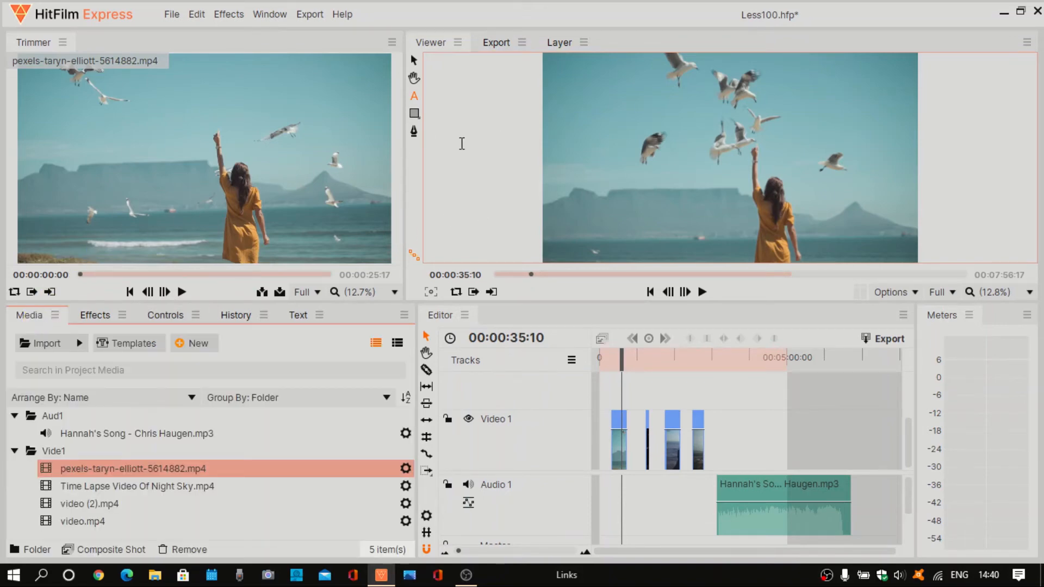
{"action": "left_click", "coordinate": [128, 348]}
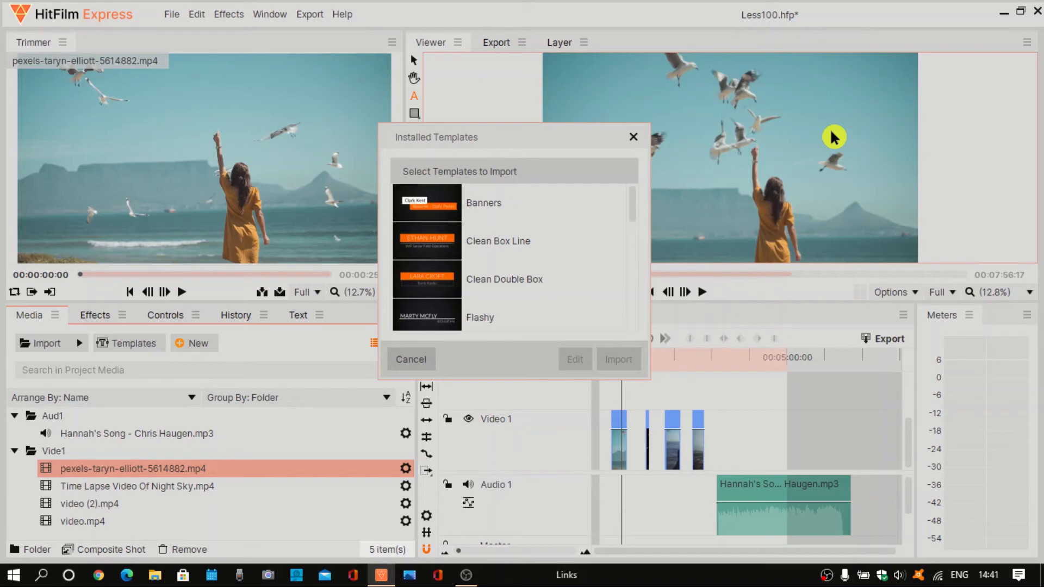
{"action": "left_click", "coordinate": [632, 137]}
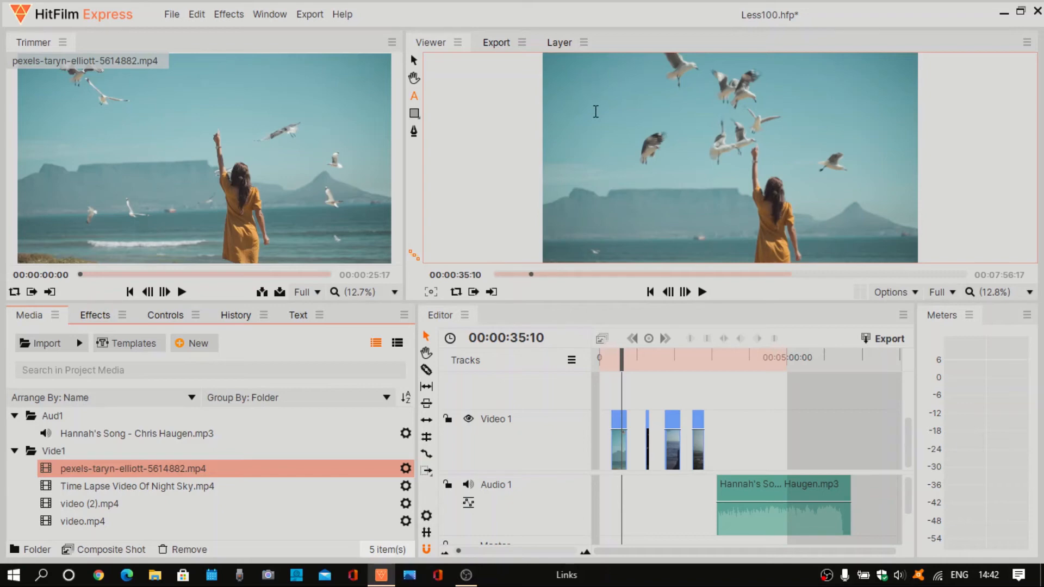
Add the text "hello world day in may" to the sky area of the Viewer frame with the Text tool
{"action": "left_click", "coordinate": [414, 98]}
{"action": "left_click", "coordinate": [591, 95]}
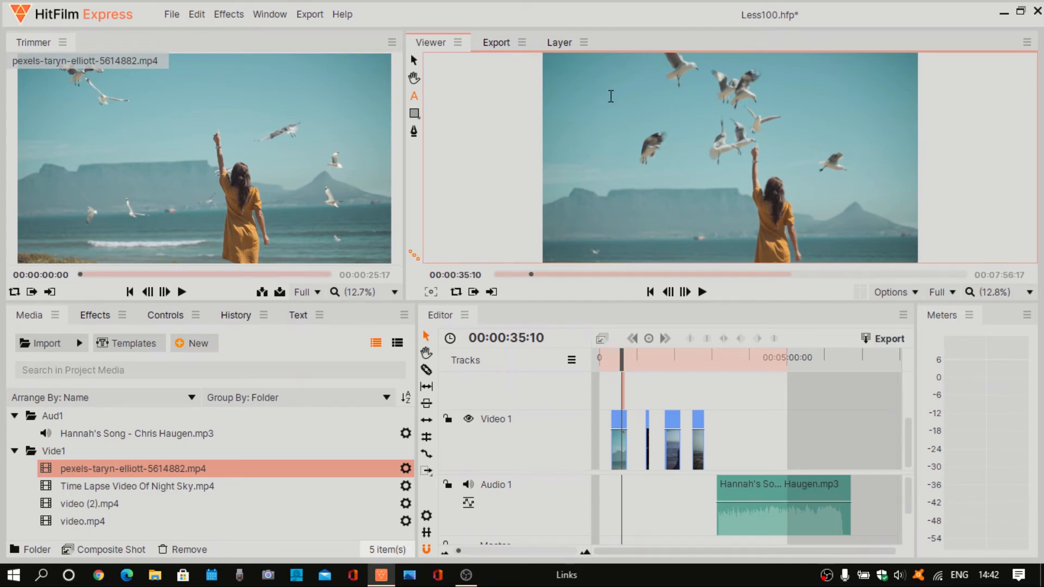
{"action": "type", "text": "hello"}
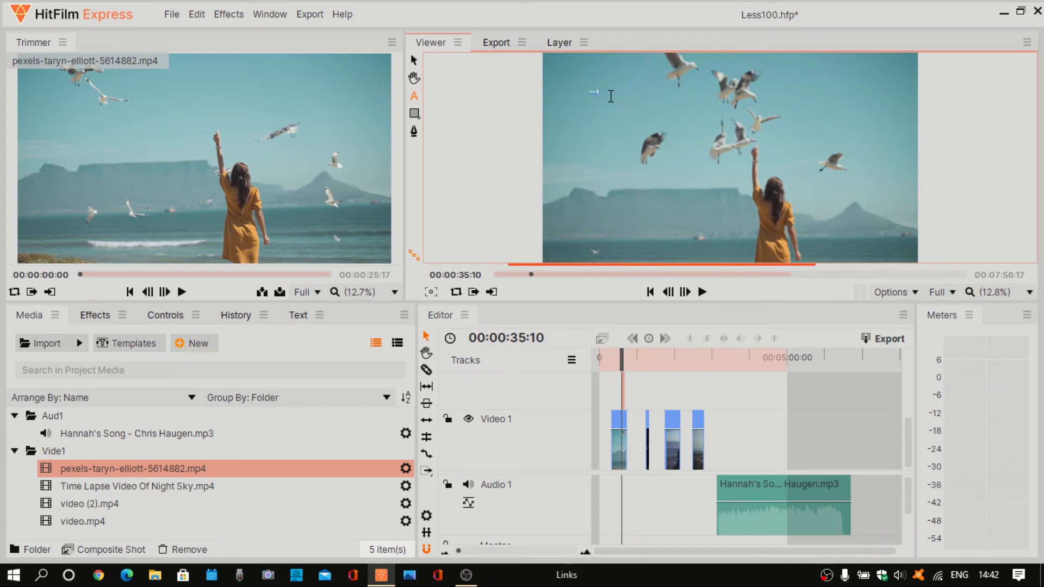
{"action": "type", "text": " world day"}
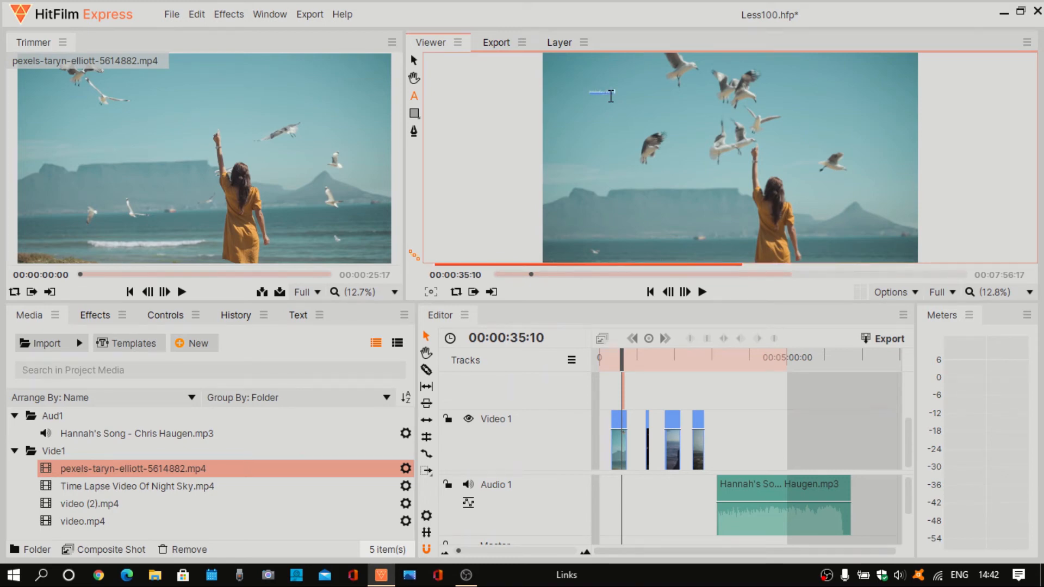
{"action": "type", "text": " in may"}
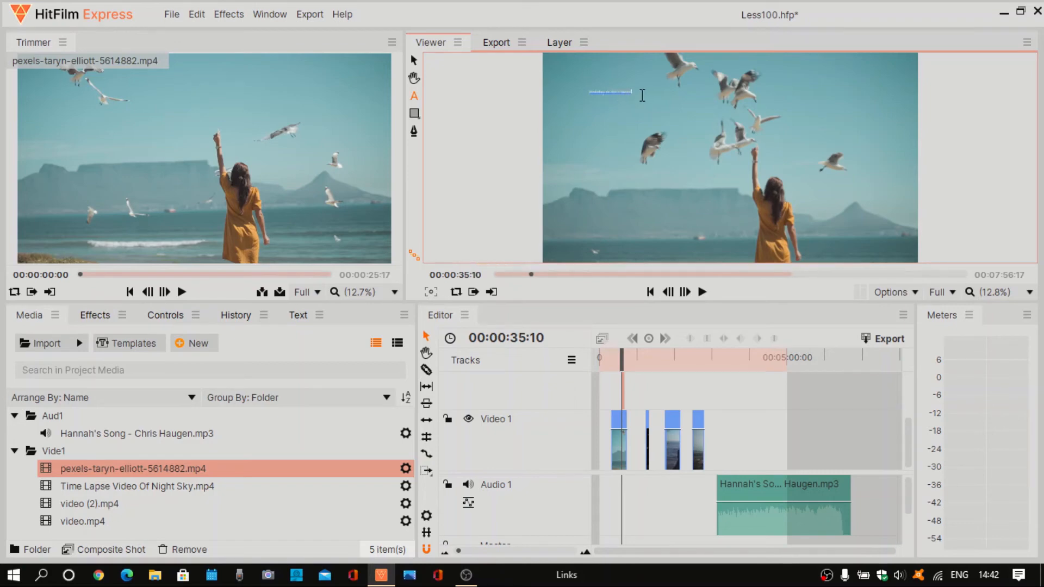
Select the text in the Viewer, give the timeline more width, and display the text's character settings
{"action": "left_click_drag", "start_coordinate": [627, 93], "coordinate": [592, 92]}
{"action": "left_click", "coordinate": [635, 92]}
{"action": "left_click_drag", "start_coordinate": [415, 453], "coordinate": [290, 448]}
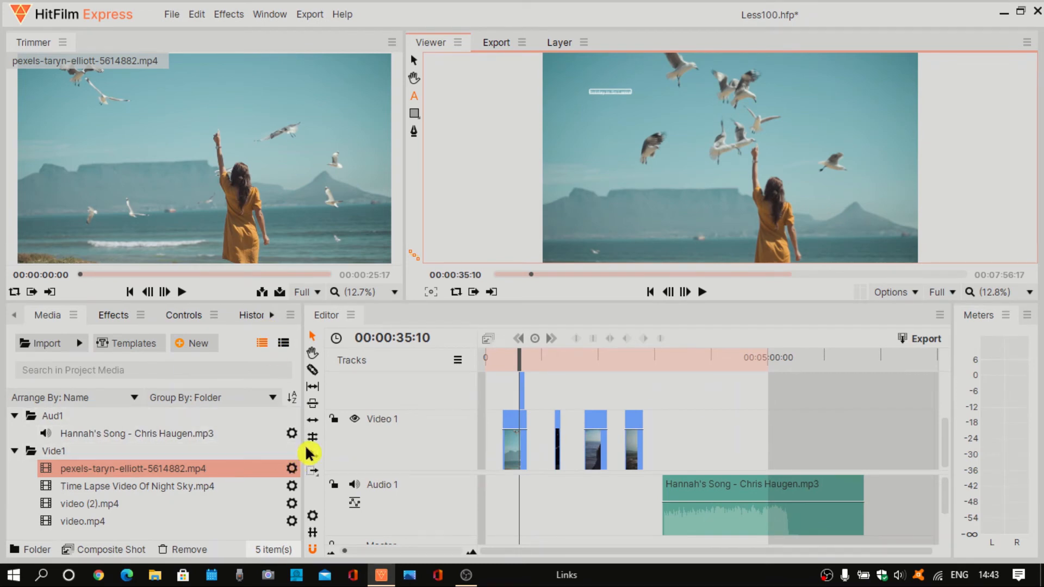
{"action": "left_click", "coordinate": [272, 315]}
{"action": "left_click", "coordinate": [273, 318]}
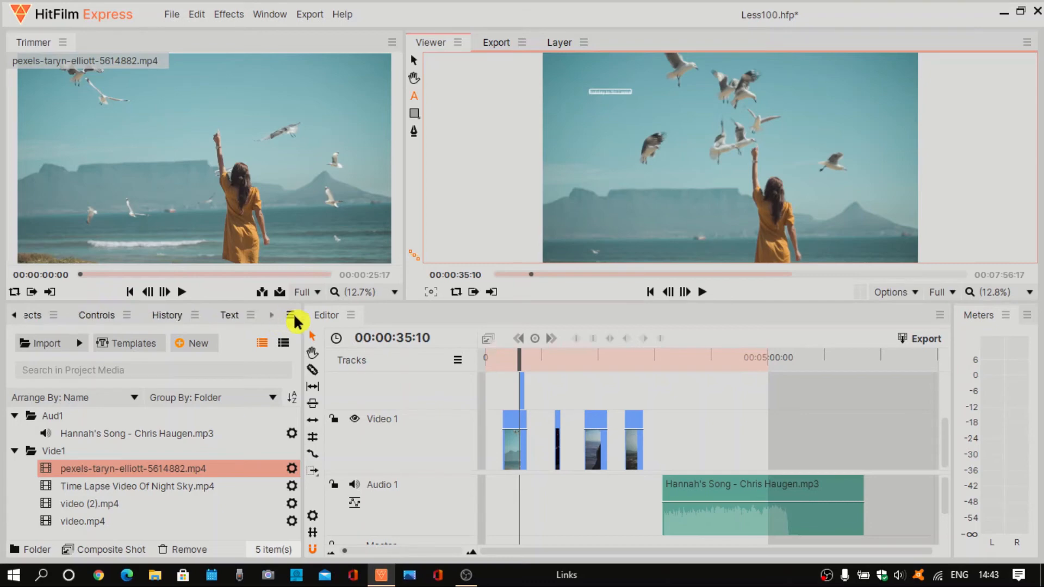
{"action": "left_click", "coordinate": [235, 323]}
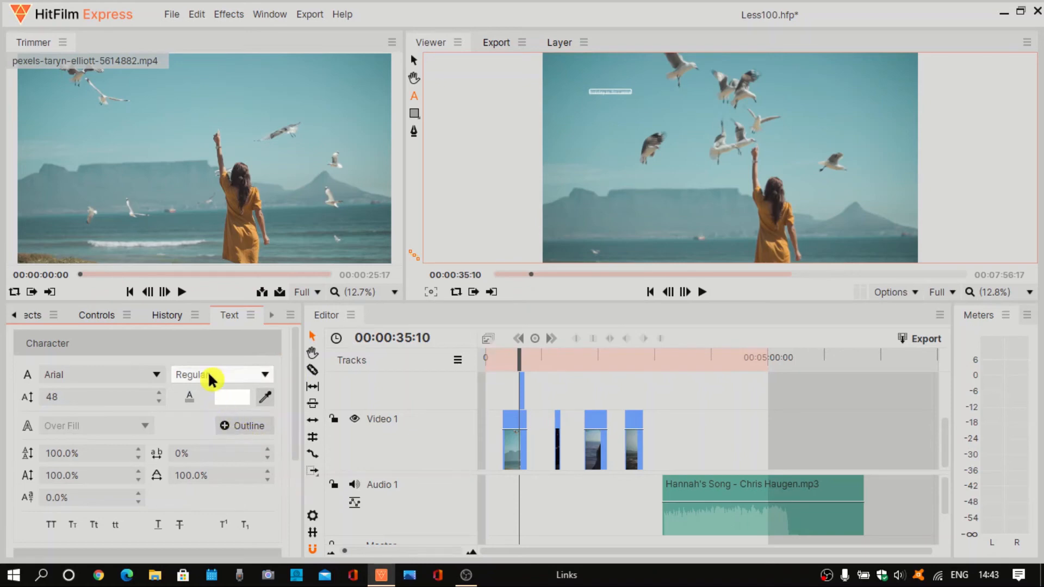
Set the Arial font style to Black and widen the character settings area
{"action": "scroll", "coordinate": [208, 372], "scroll_direction": "up", "scroll_amount": 8}
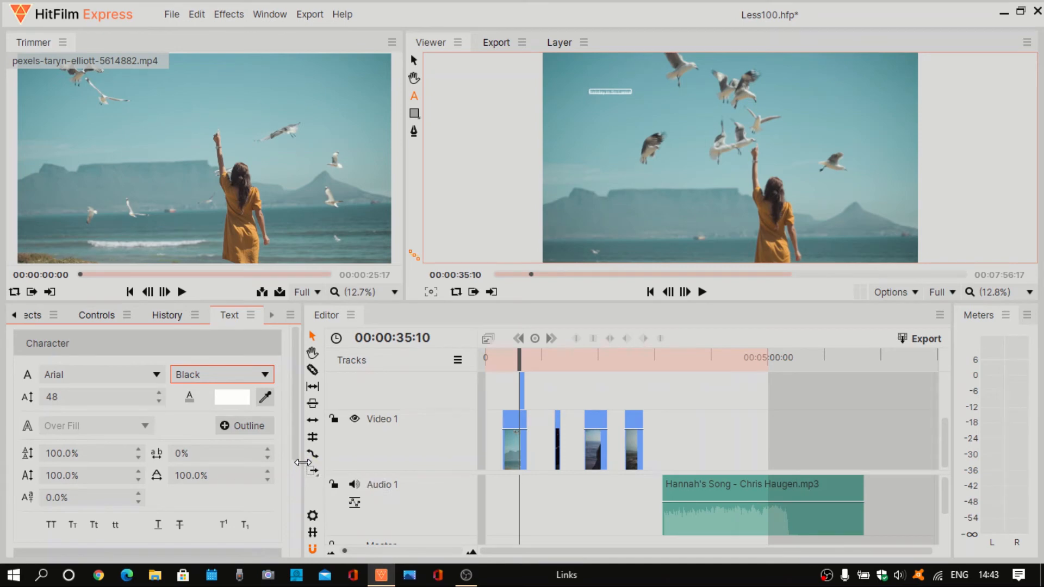
{"action": "left_click_drag", "start_coordinate": [303, 462], "coordinate": [356, 466]}
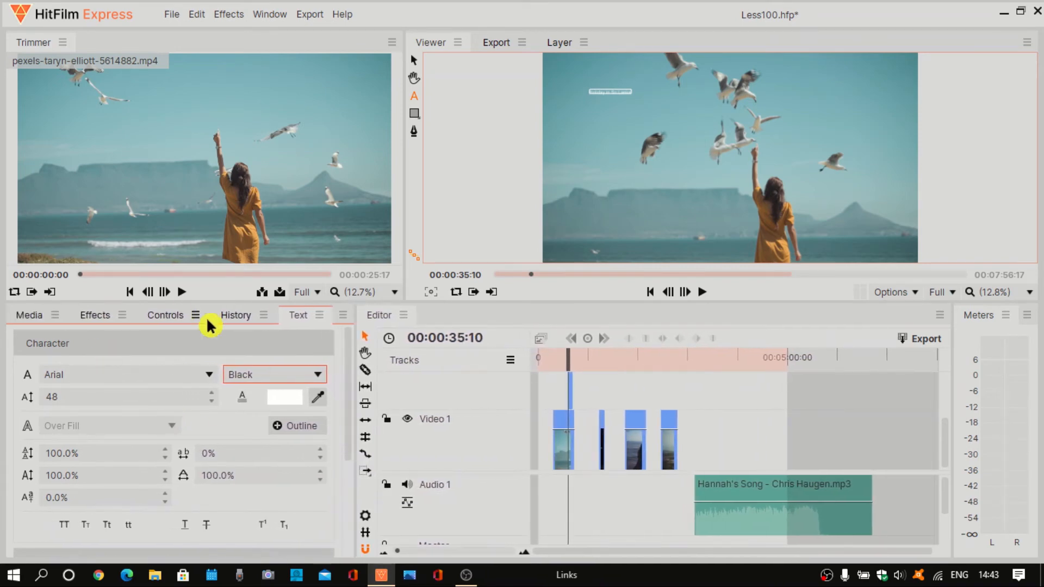
{"action": "scroll", "coordinate": [175, 484], "scroll_direction": "down", "scroll_amount": 3}
{"action": "scroll", "coordinate": [175, 484], "scroll_direction": "up", "scroll_amount": 3}
Set the text color to red (#ff0000) and the font size to 191
{"action": "left_click", "coordinate": [283, 402]}
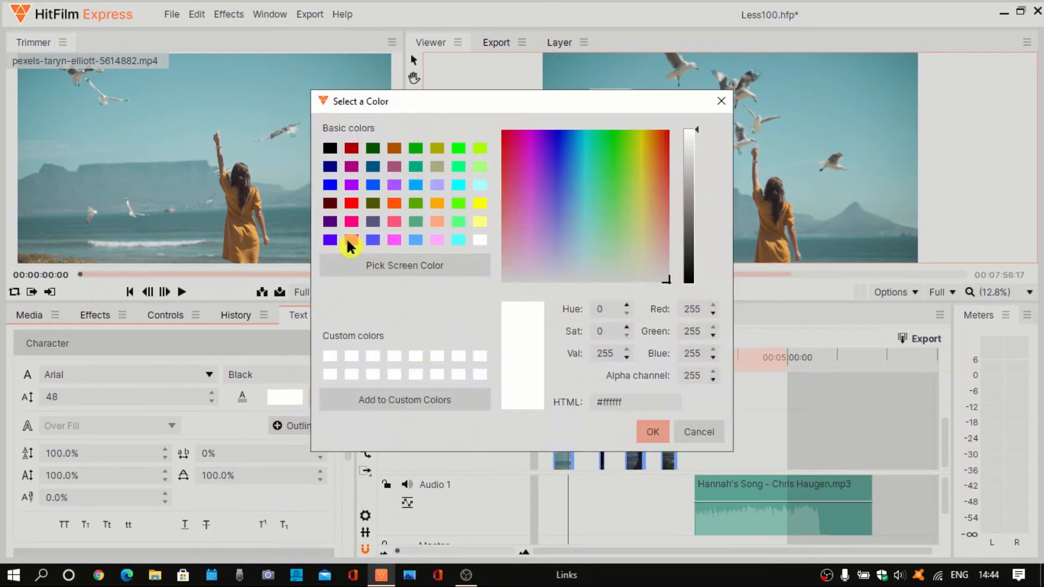
{"action": "left_click", "coordinate": [351, 205]}
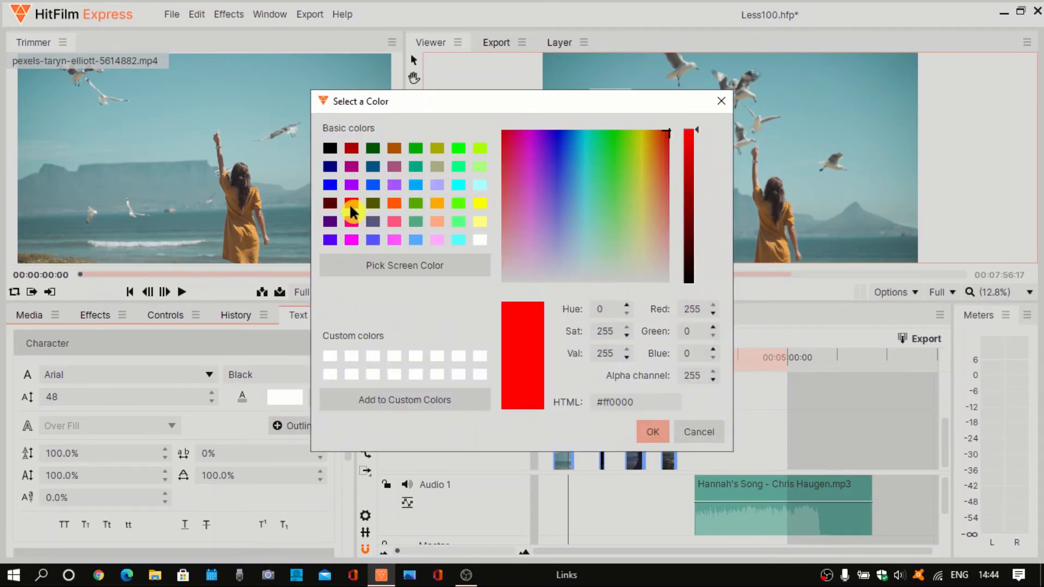
{"action": "left_click", "coordinate": [652, 432]}
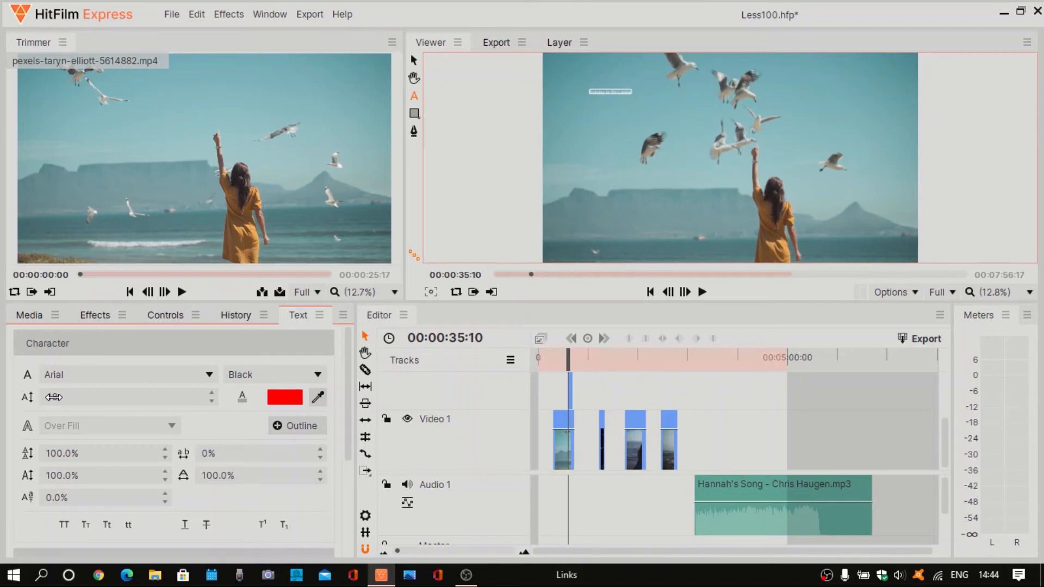
{"action": "left_click", "coordinate": [54, 397]}
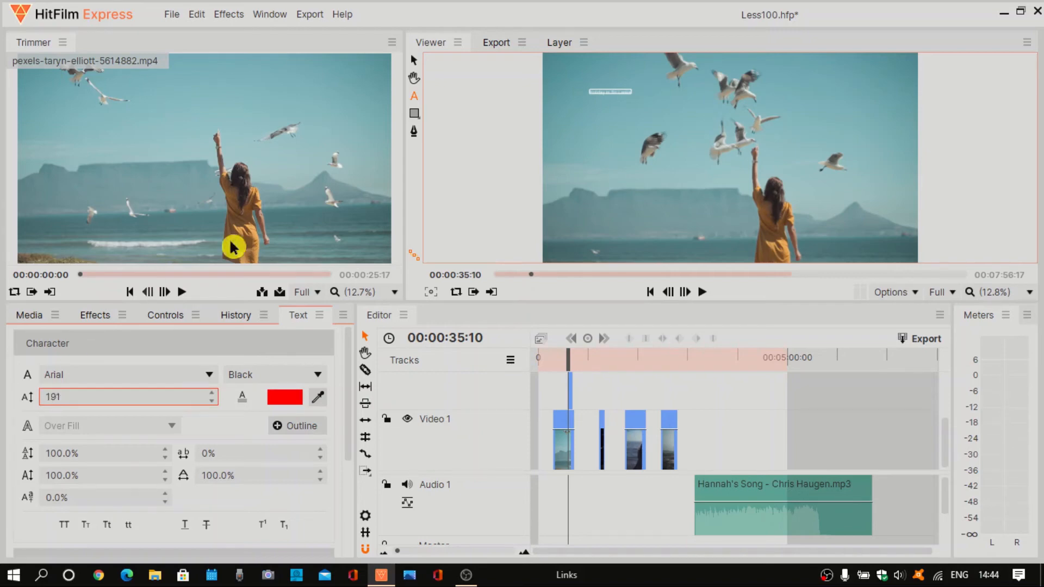
{"action": "left_click", "coordinate": [633, 91]}
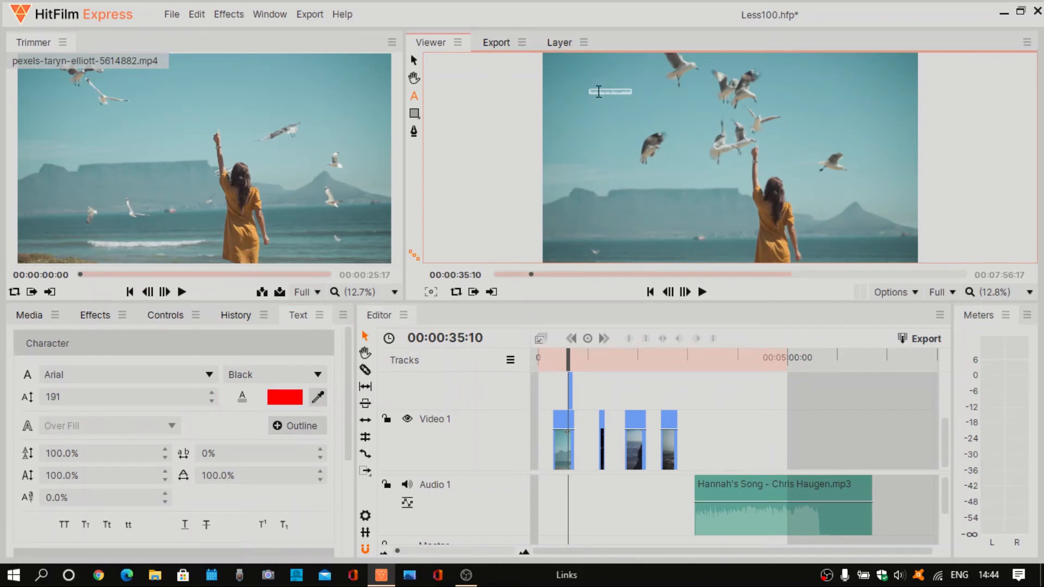
Select the "Holiday in Sri Lanka" text in the Viewer and set its font size to 196
{"action": "left_click_drag", "start_coordinate": [599, 91], "coordinate": [616, 91]}
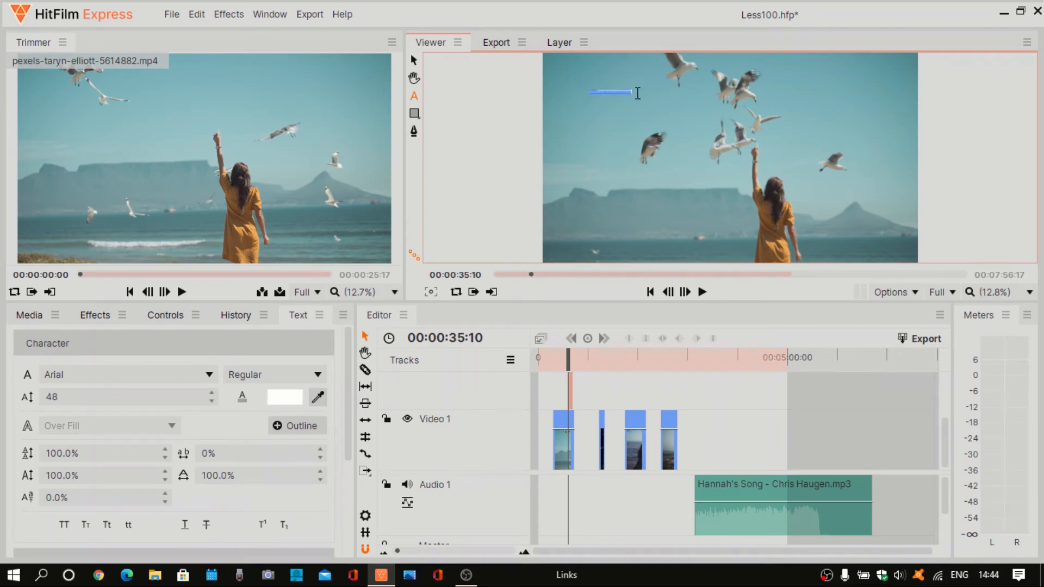
{"action": "left_click", "coordinate": [51, 397]}
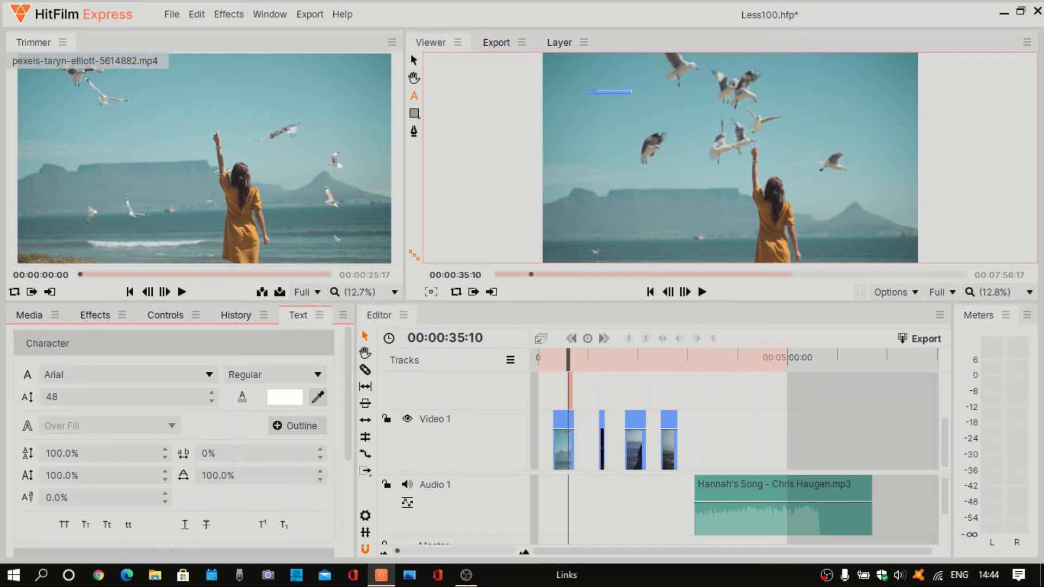
{"action": "type", "text": "99"}
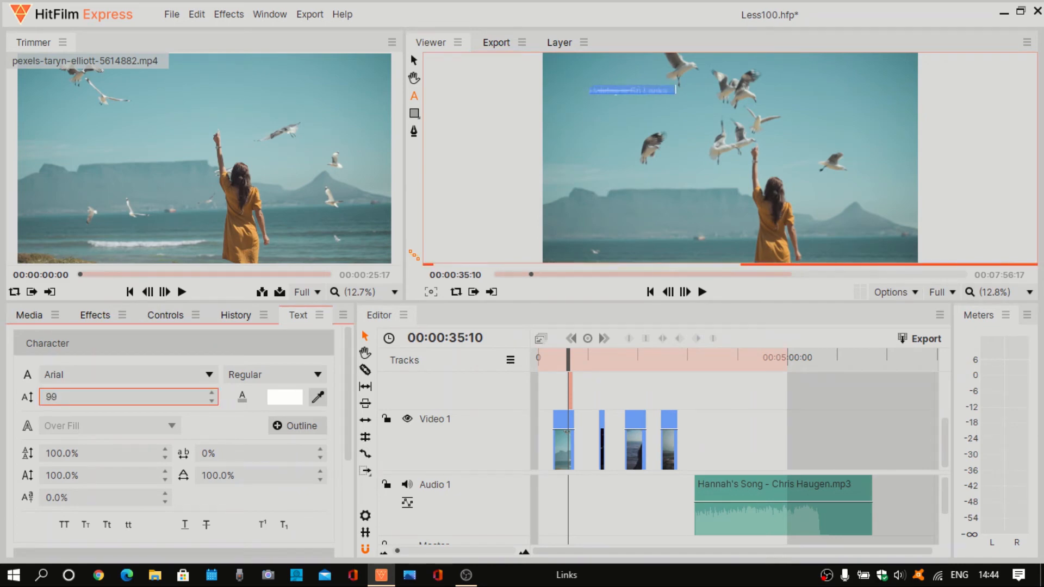
{"action": "left_click_drag", "start_coordinate": [51, 397], "coordinate": [102, 397]}
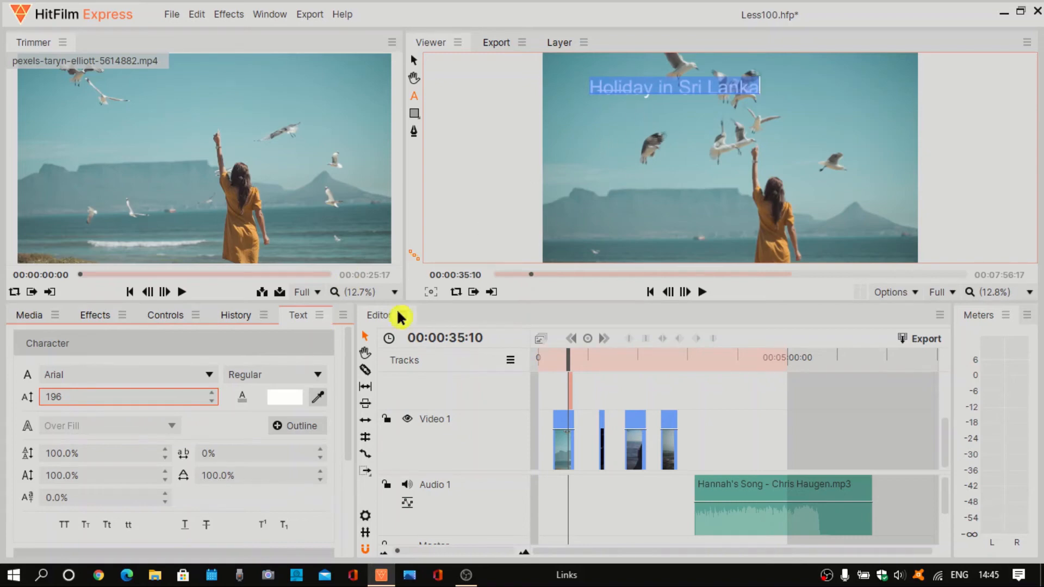
Change the fill color of the selected "Holiday in Sri Lanka" text to red (#ff0000)
{"action": "left_click", "coordinate": [283, 402]}
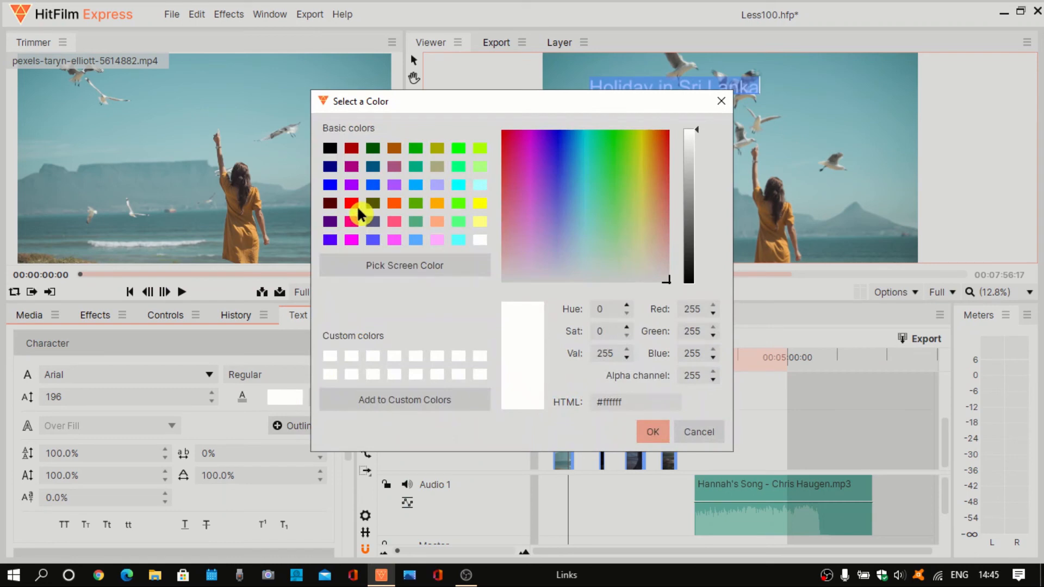
{"action": "left_click", "coordinate": [352, 204]}
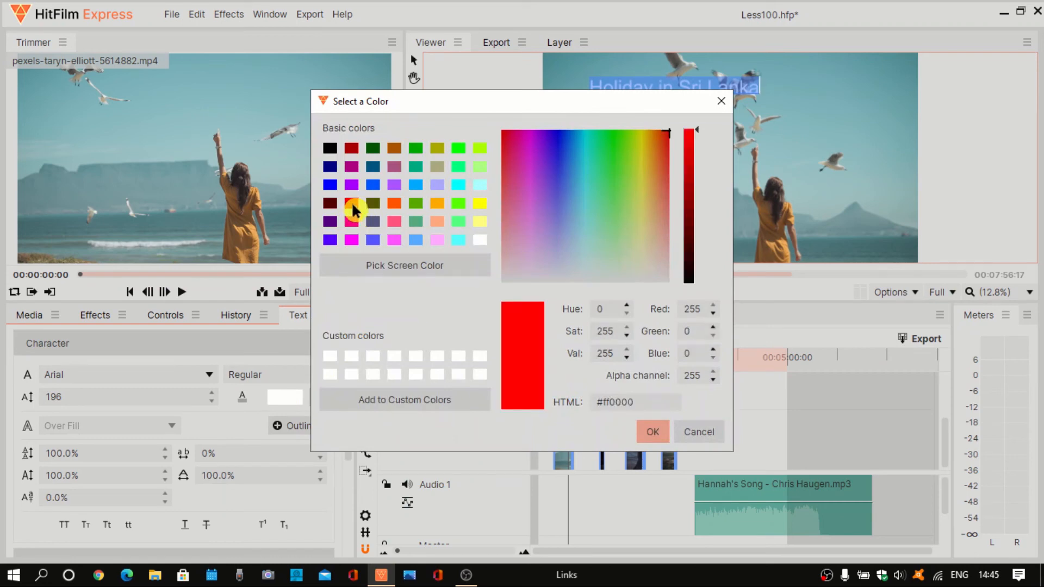
{"action": "left_click", "coordinate": [653, 431]}
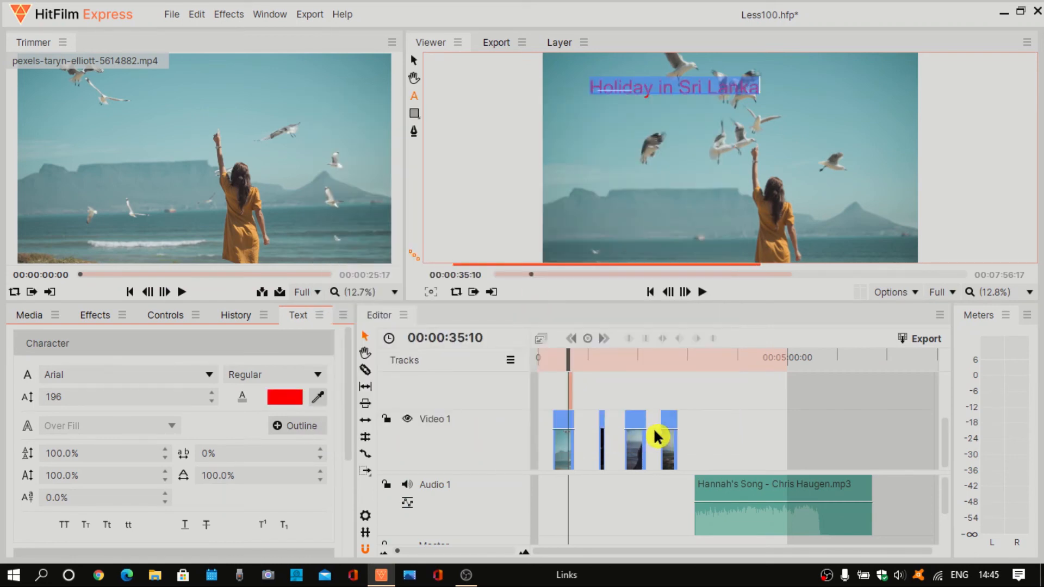
{"action": "left_click", "coordinate": [610, 67]}
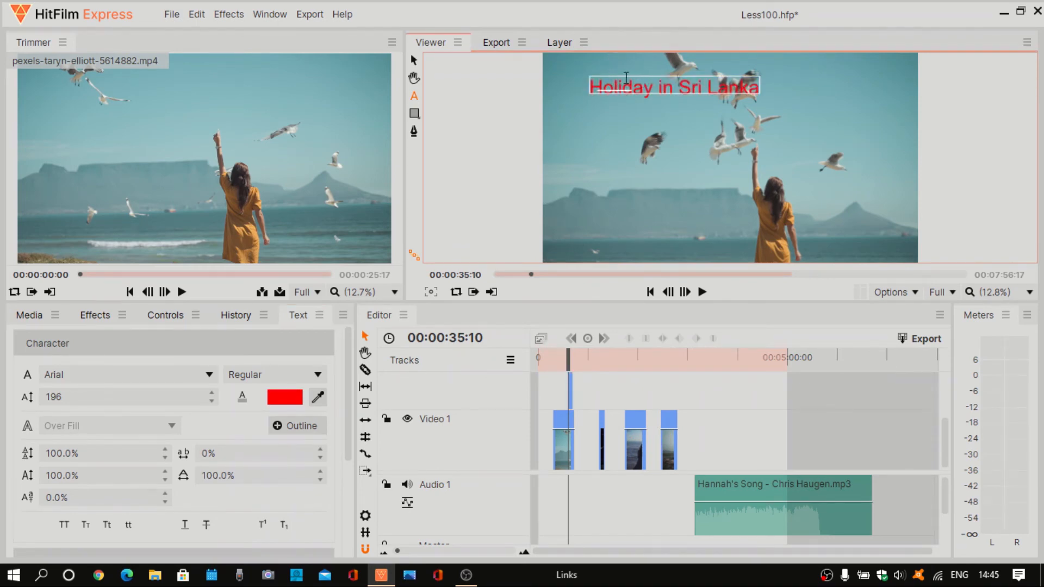
Move the "Holiday in Sri Lanka" text down over the base of the mountain, beside the woman, with the Select tool
{"action": "left_click", "coordinate": [413, 62]}
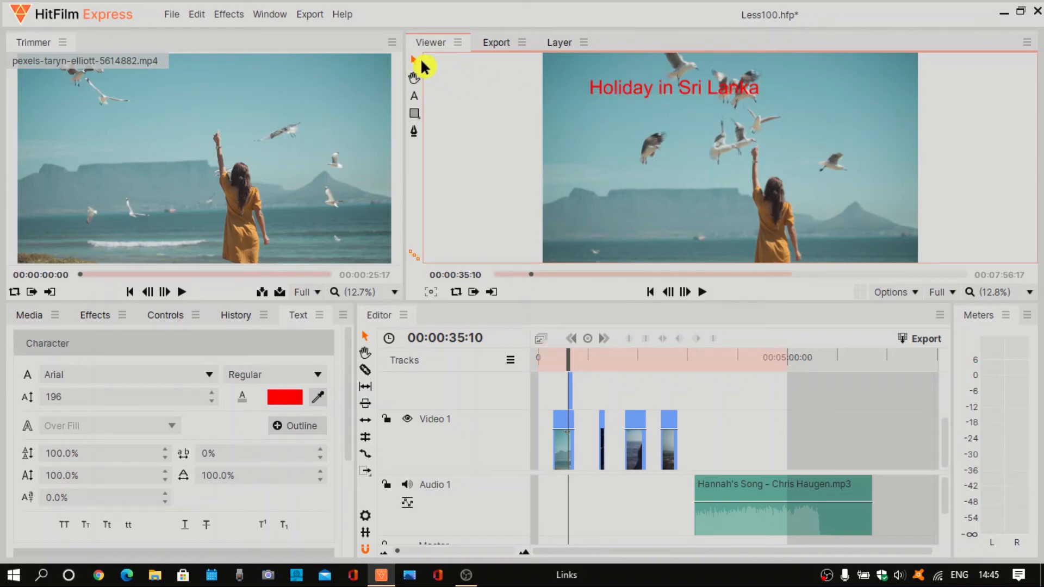
{"action": "left_click", "coordinate": [605, 93]}
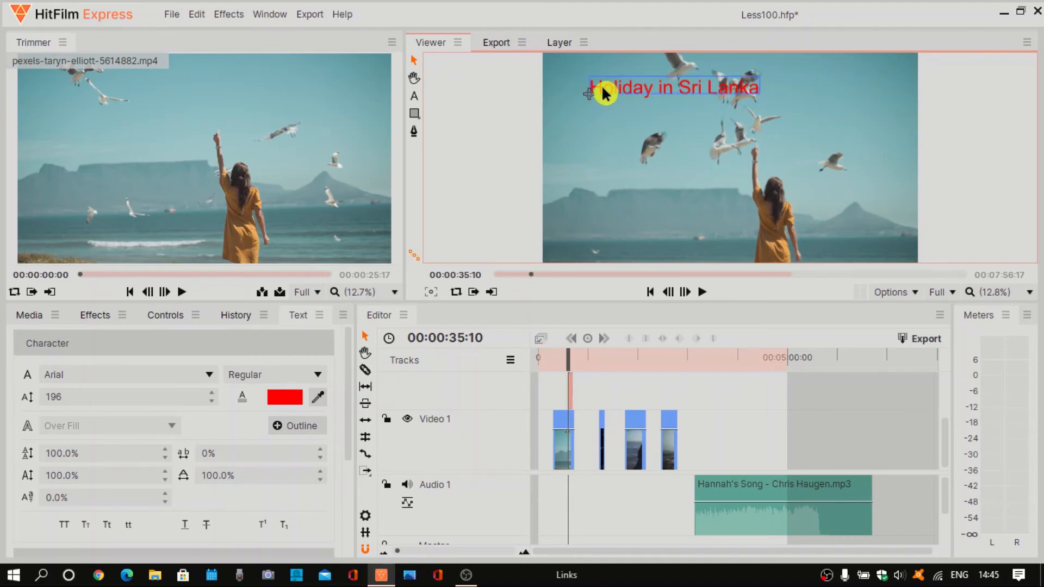
{"action": "left_click_drag", "start_coordinate": [603, 90], "coordinate": [574, 231]}
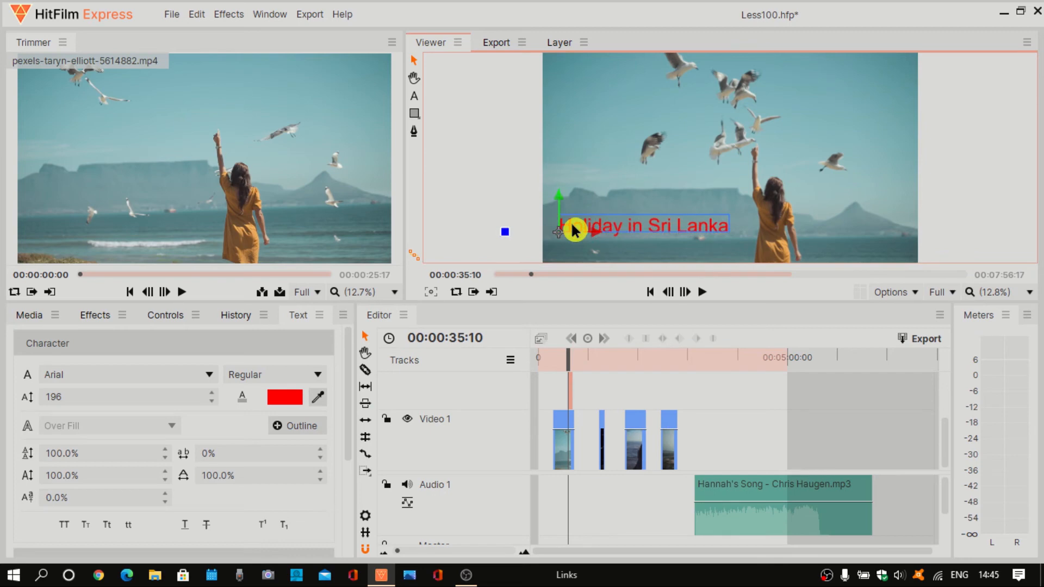
{"action": "left_click", "coordinate": [723, 256]}
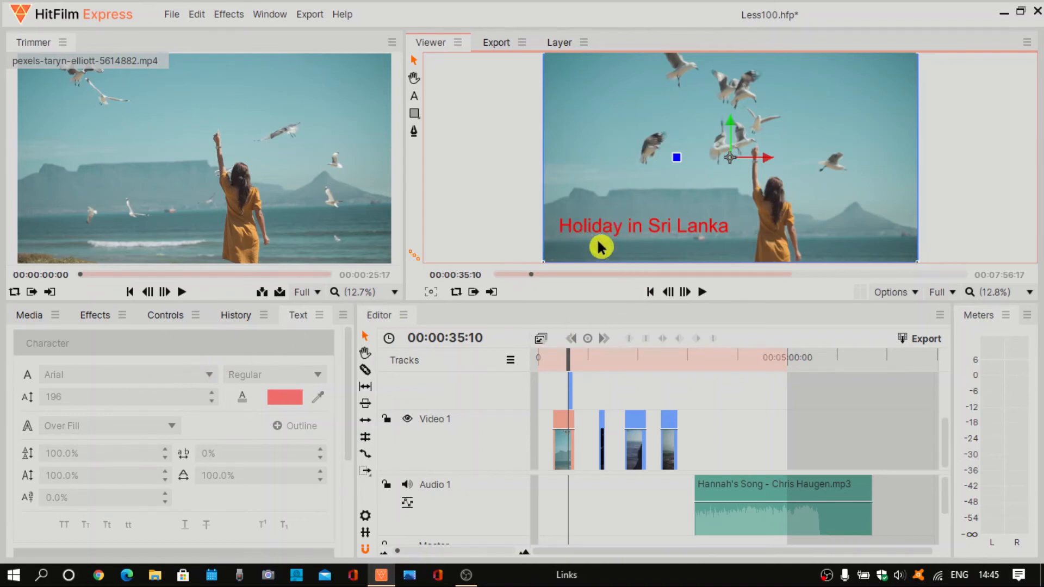
{"action": "left_click", "coordinate": [723, 234]}
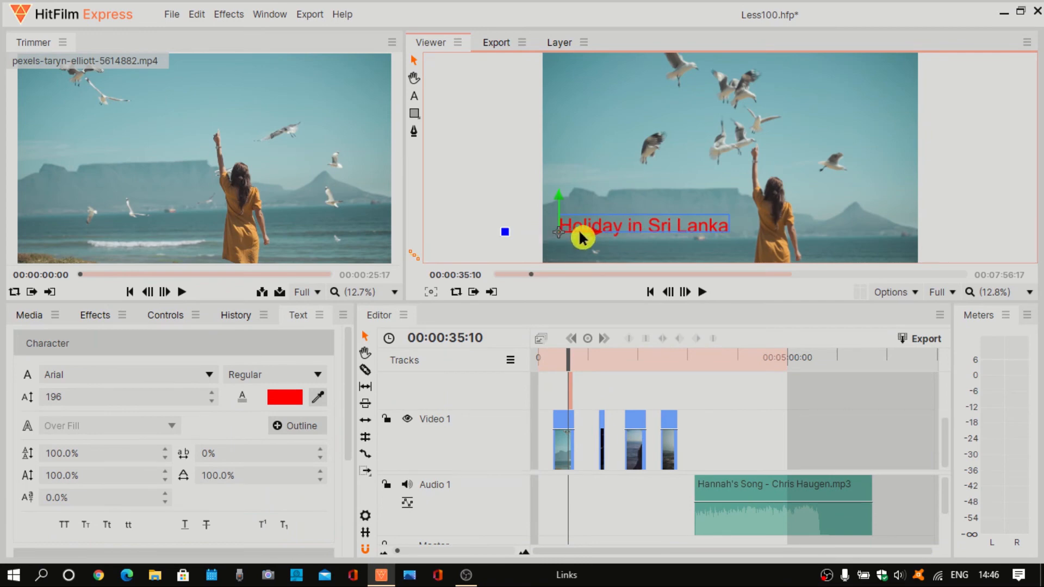
{"action": "left_click_drag", "start_coordinate": [608, 225], "coordinate": [601, 193]}
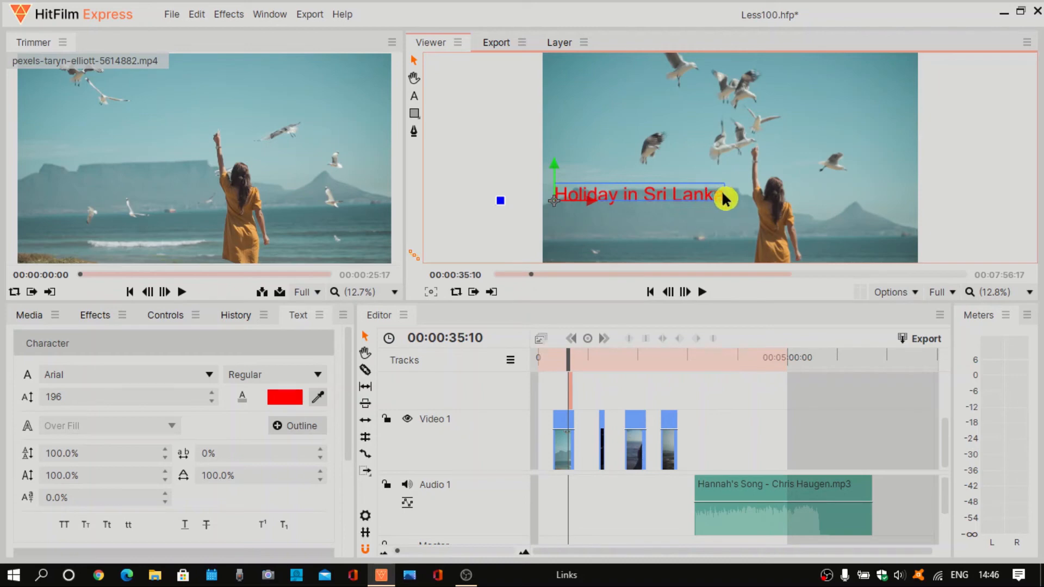
{"action": "mouse_move", "coordinate": [723, 197]}
{"action": "left_mouse_down"}
{"action": "mouse_move", "coordinate": [692, 196]}
{"action": "mouse_move", "coordinate": [723, 203]}
{"action": "left_mouse_up"}
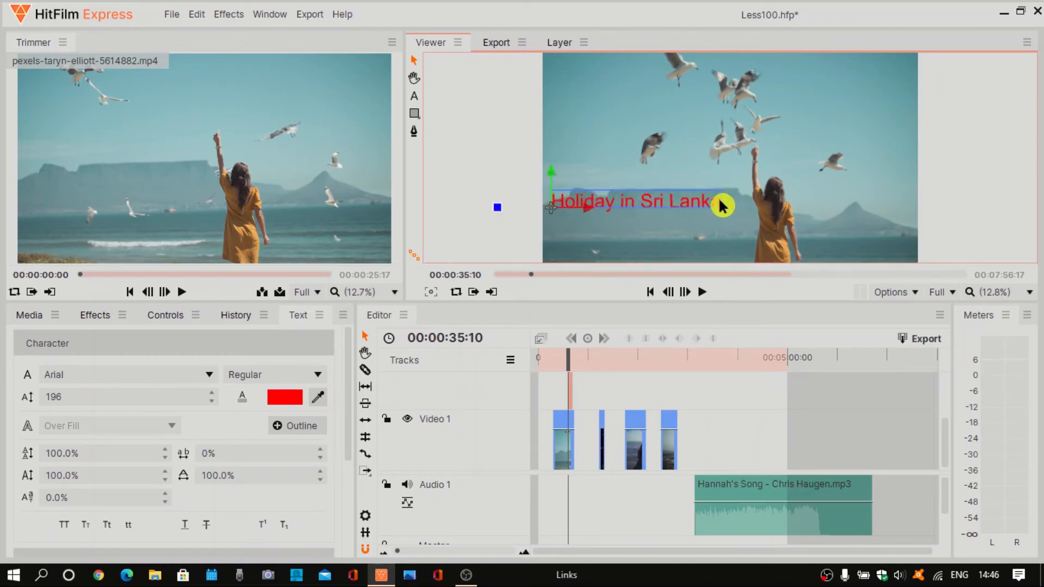
Select the whole "Holiday in Sri Lanka" text with the Text tool, look through the available fonts and choose Arial
{"action": "left_click", "coordinate": [415, 96]}
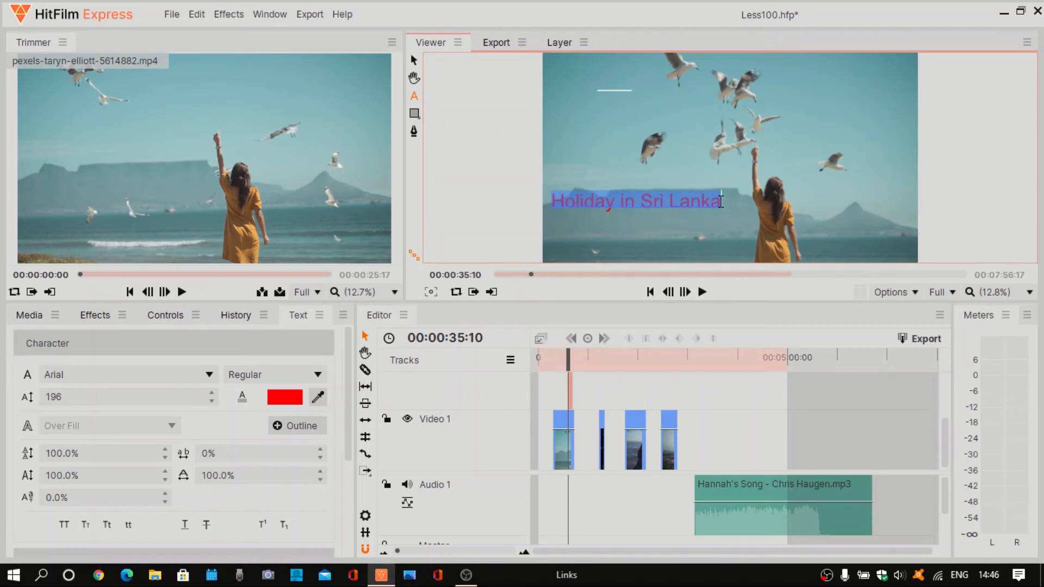
{"action": "left_click_drag", "start_coordinate": [720, 201], "coordinate": [553, 217]}
{"action": "left_click", "coordinate": [210, 376]}
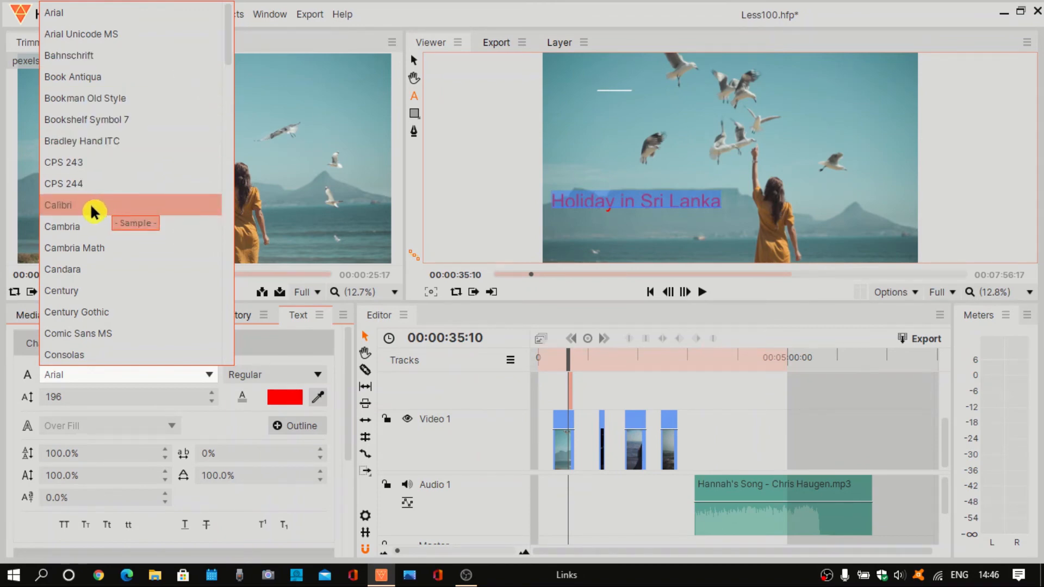
{"action": "scroll", "coordinate": [158, 281], "scroll_direction": "down", "scroll_amount": 2}
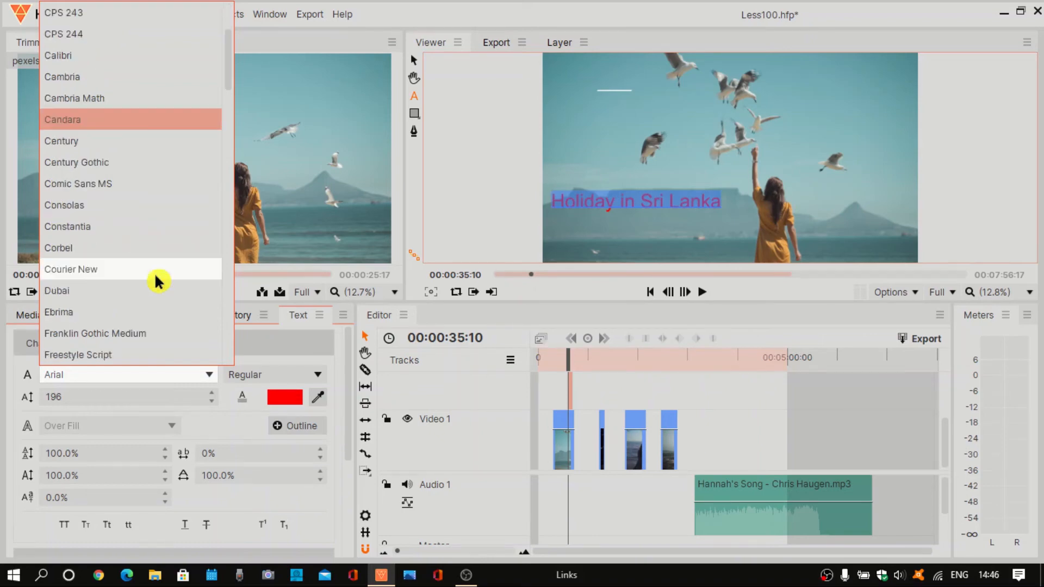
{"action": "scroll", "coordinate": [158, 281], "scroll_direction": "down", "scroll_amount": 10}
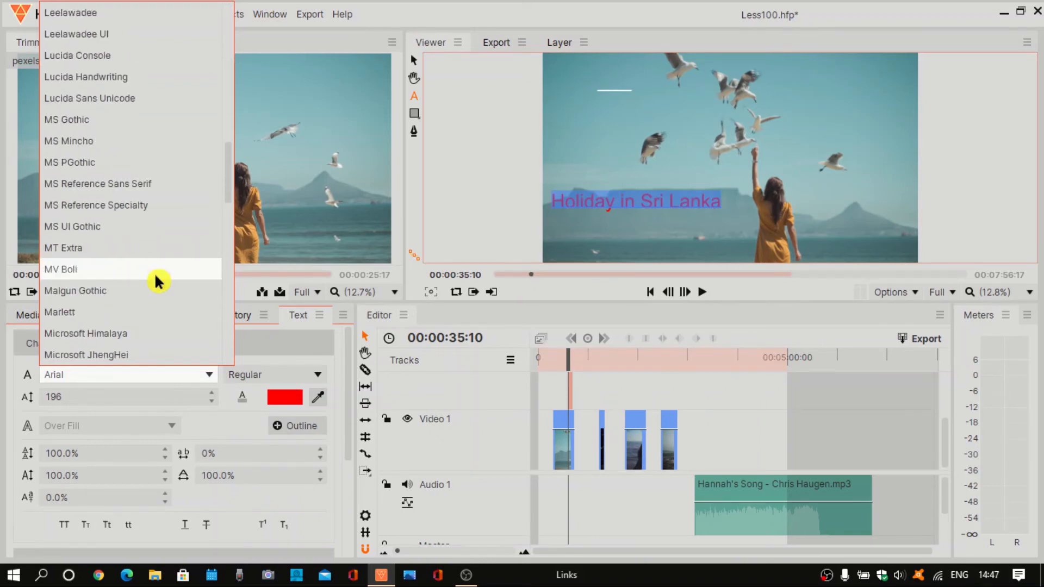
{"action": "scroll", "coordinate": [158, 281], "scroll_direction": "down", "scroll_amount": 3}
{"action": "scroll", "coordinate": [157, 281], "scroll_direction": "down", "scroll_amount": 7}
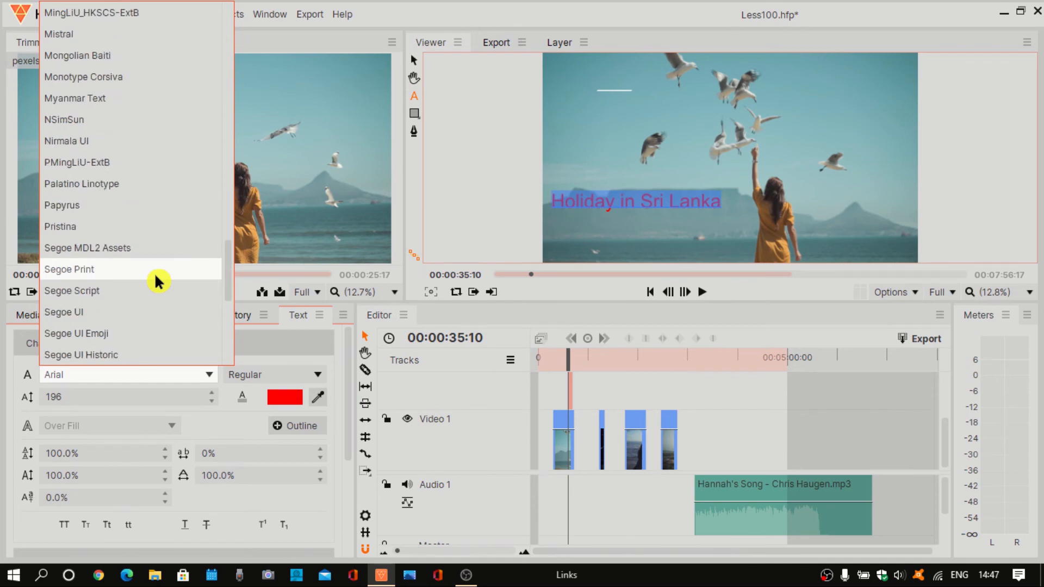
{"action": "scroll", "coordinate": [158, 281], "scroll_direction": "down", "scroll_amount": 2}
{"action": "scroll", "coordinate": [158, 281], "scroll_direction": "down", "scroll_amount": 2}
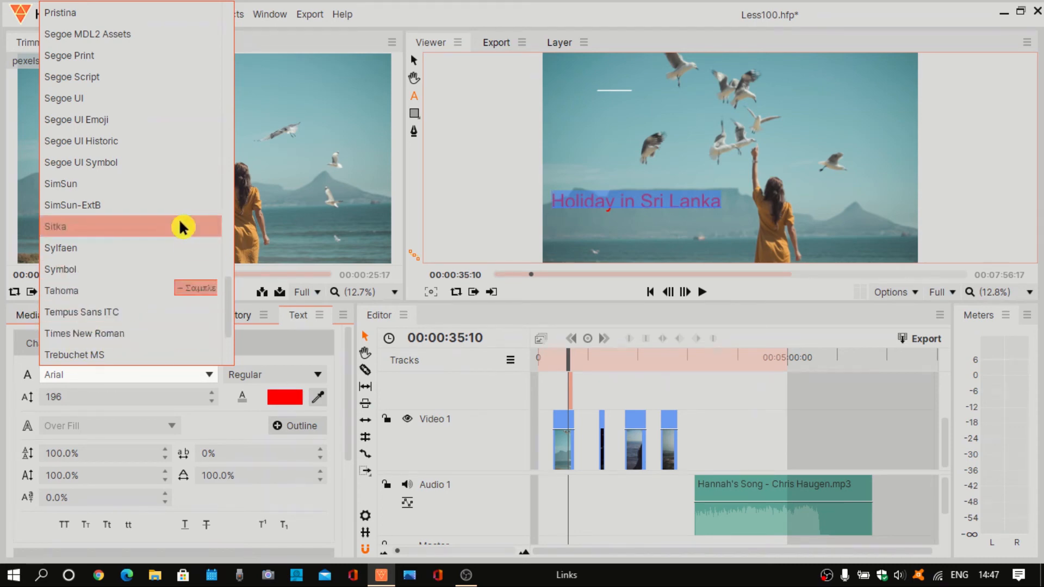
{"action": "scroll", "coordinate": [167, 180], "scroll_direction": "up", "scroll_amount": 8}
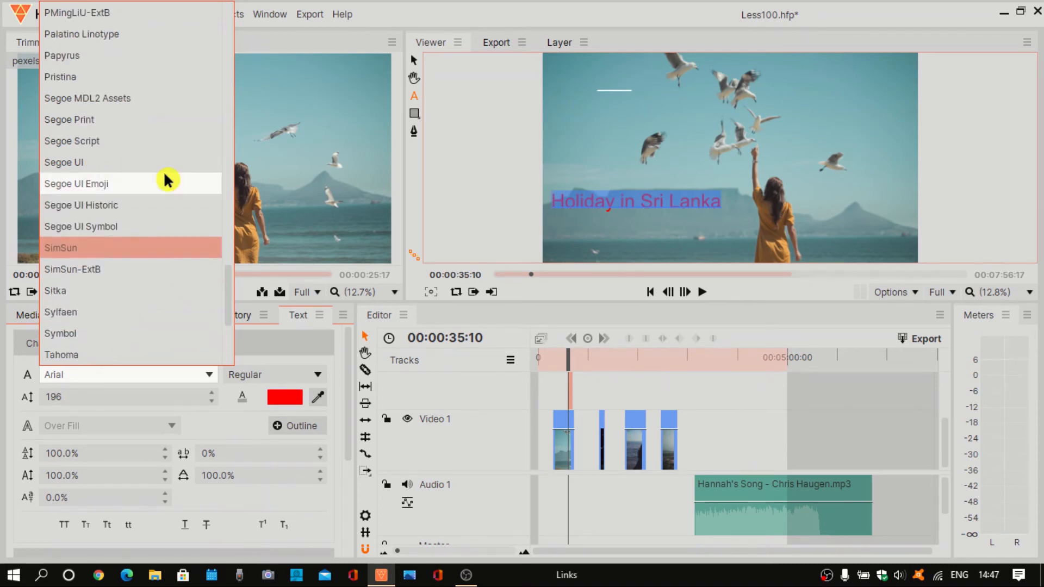
{"action": "scroll", "coordinate": [167, 181], "scroll_direction": "up", "scroll_amount": 20}
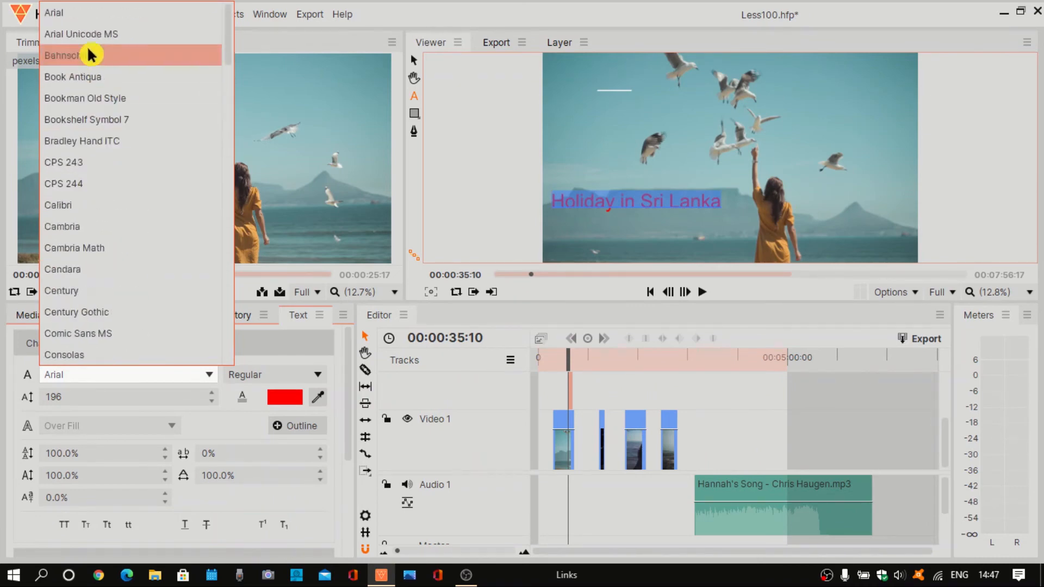
{"action": "left_click", "coordinate": [56, 14]}
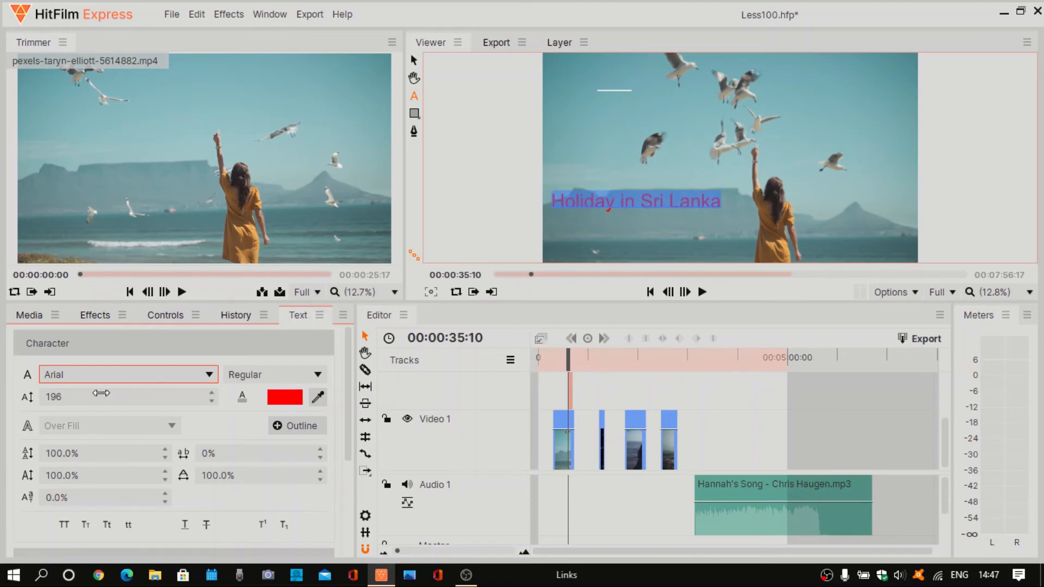
Set the selected text's font size to 226 and its character spacing to 1%
{"action": "left_click_drag", "start_coordinate": [54, 397], "coordinate": [71, 396]}
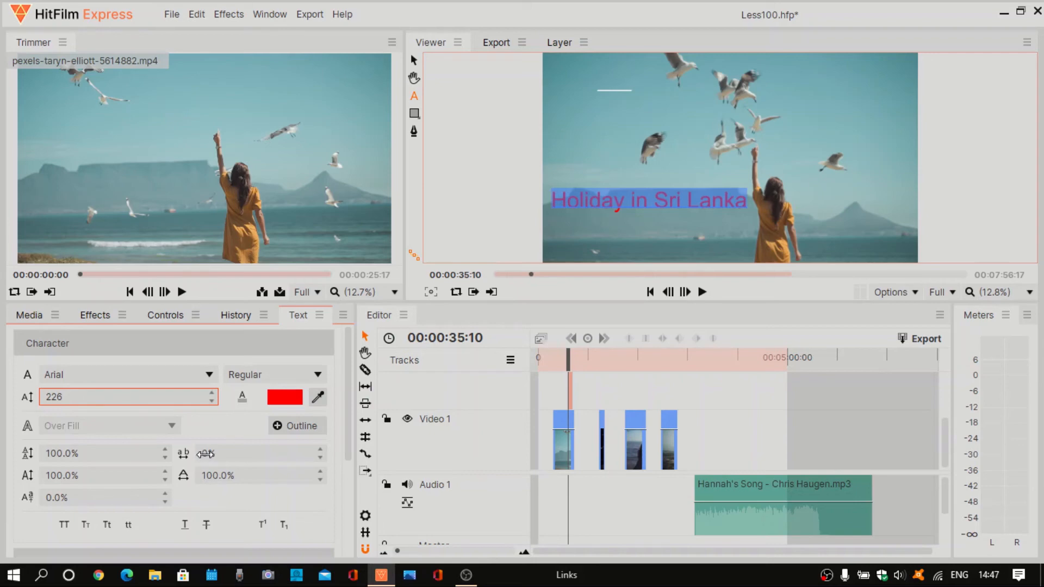
{"action": "mouse_move", "coordinate": [206, 453]}
{"action": "left_mouse_down"}
{"action": "mouse_move", "coordinate": [218, 453]}
{"action": "mouse_move", "coordinate": [207, 453]}
{"action": "left_mouse_up"}
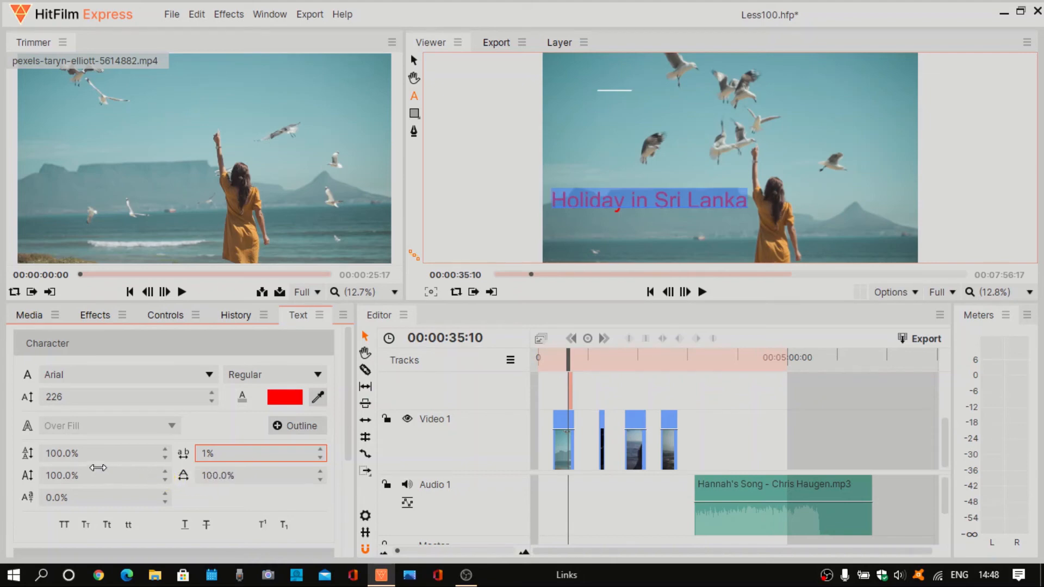
Try center alignment on the text paragraph, return it to left alignment and look over the other paragraph settings
{"action": "scroll", "coordinate": [215, 498], "scroll_direction": "down", "scroll_amount": 2}
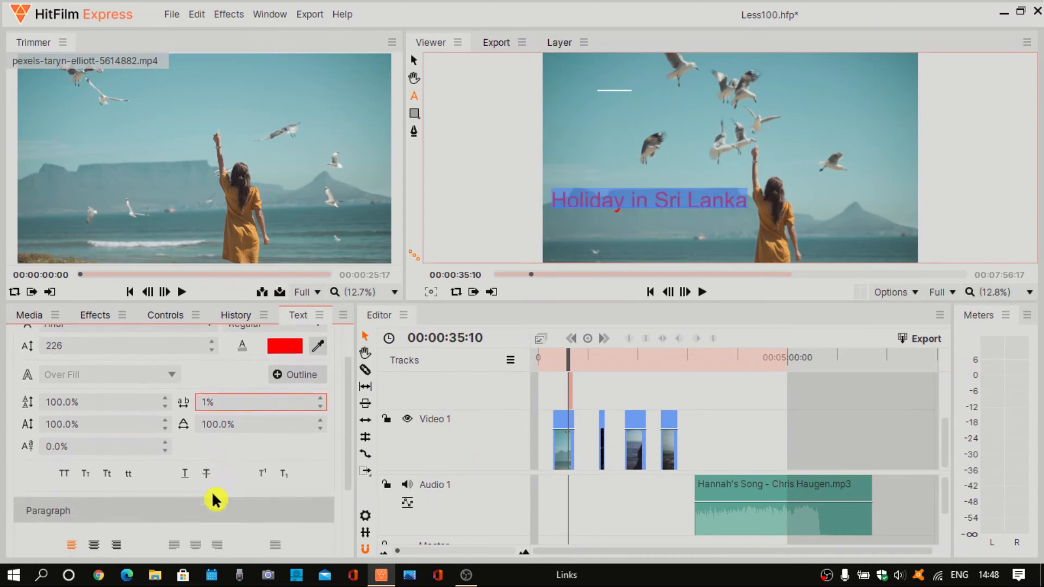
{"action": "scroll", "coordinate": [215, 499], "scroll_direction": "down", "scroll_amount": 1}
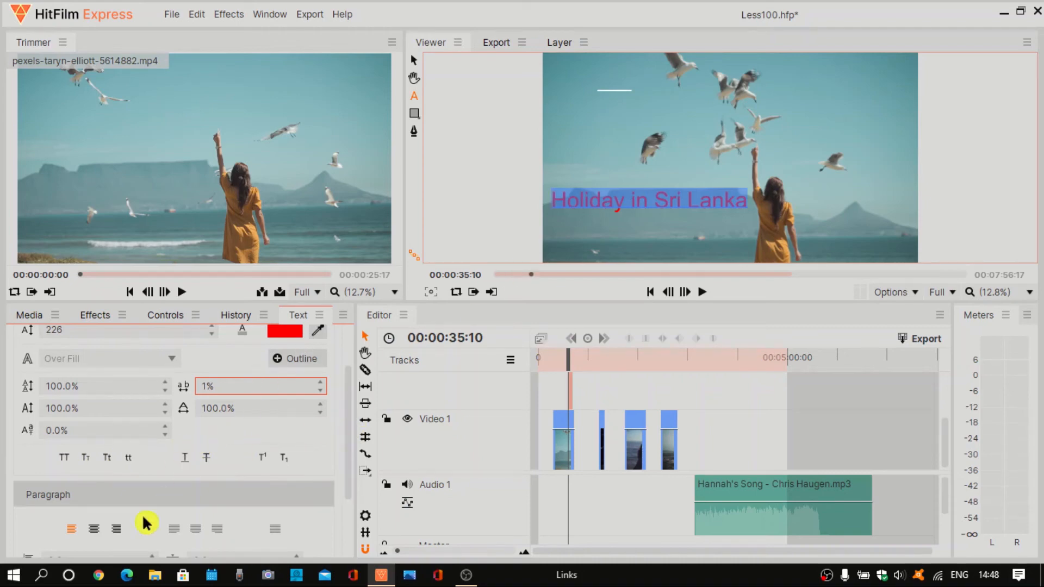
{"action": "left_click", "coordinate": [96, 536]}
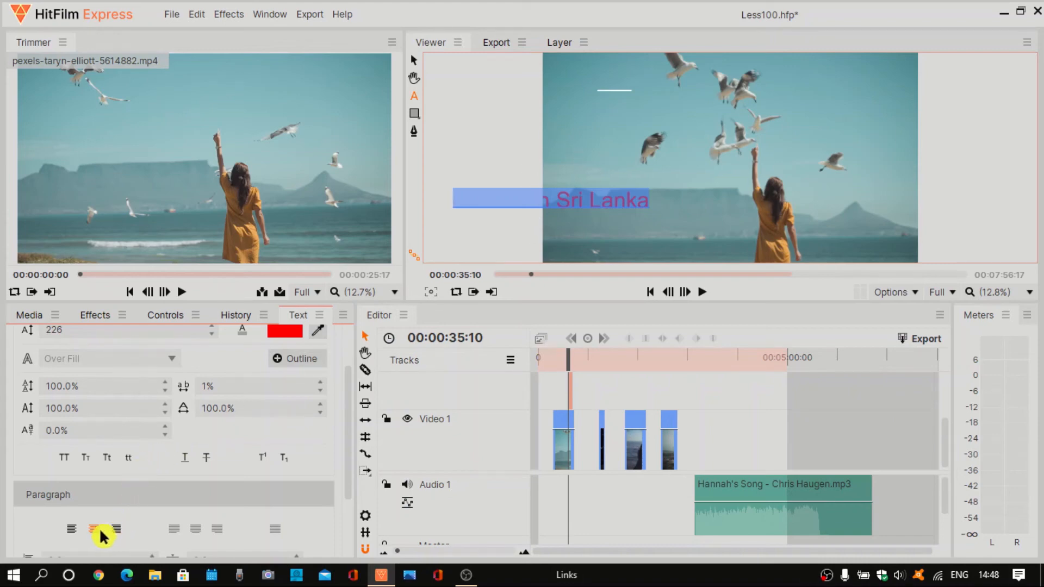
{"action": "left_click", "coordinate": [73, 532]}
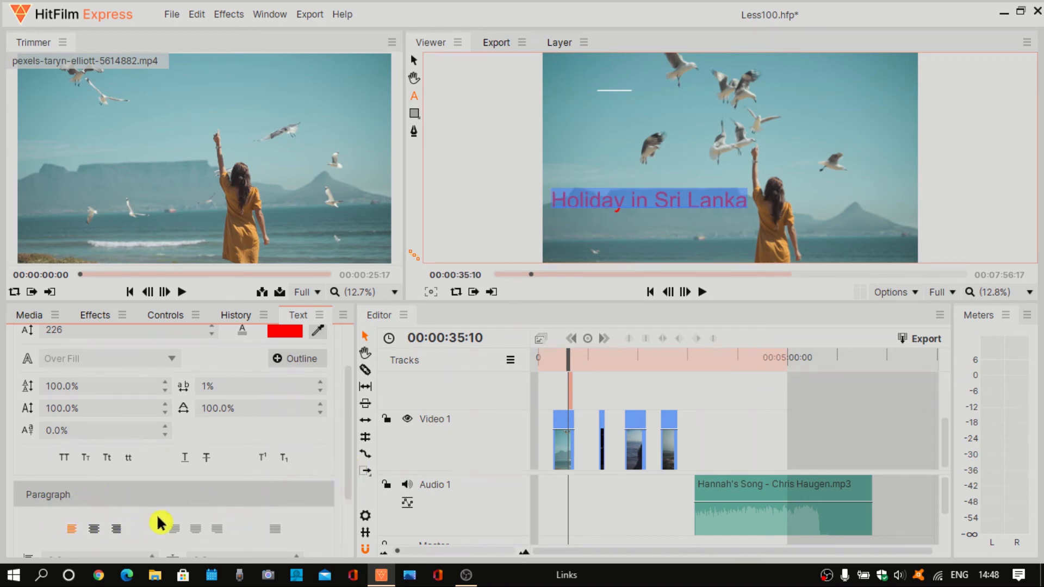
{"action": "scroll", "coordinate": [159, 523], "scroll_direction": "down", "scroll_amount": 3}
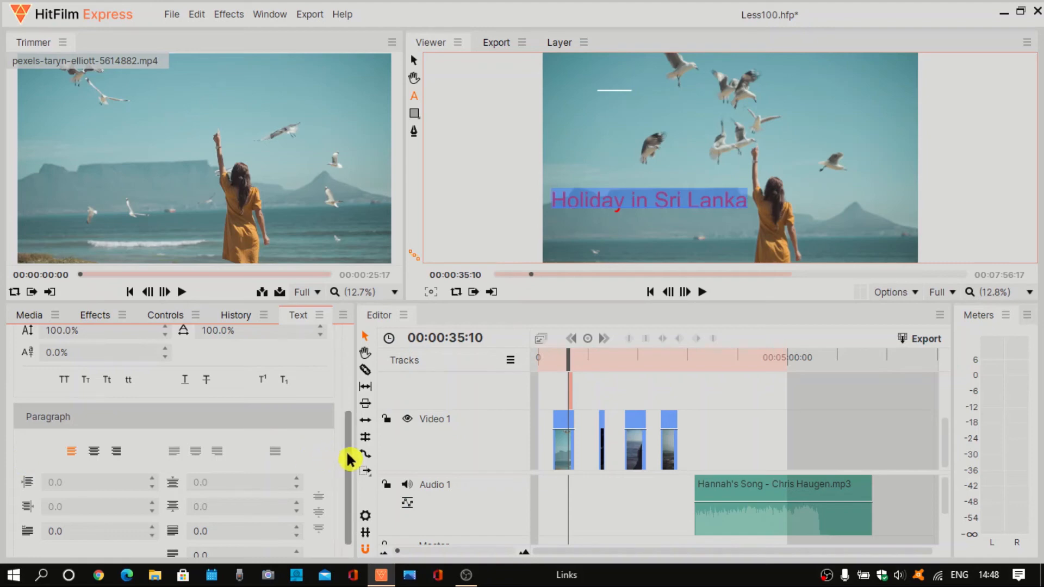
{"action": "left_click_drag", "start_coordinate": [348, 460], "coordinate": [361, 361]}
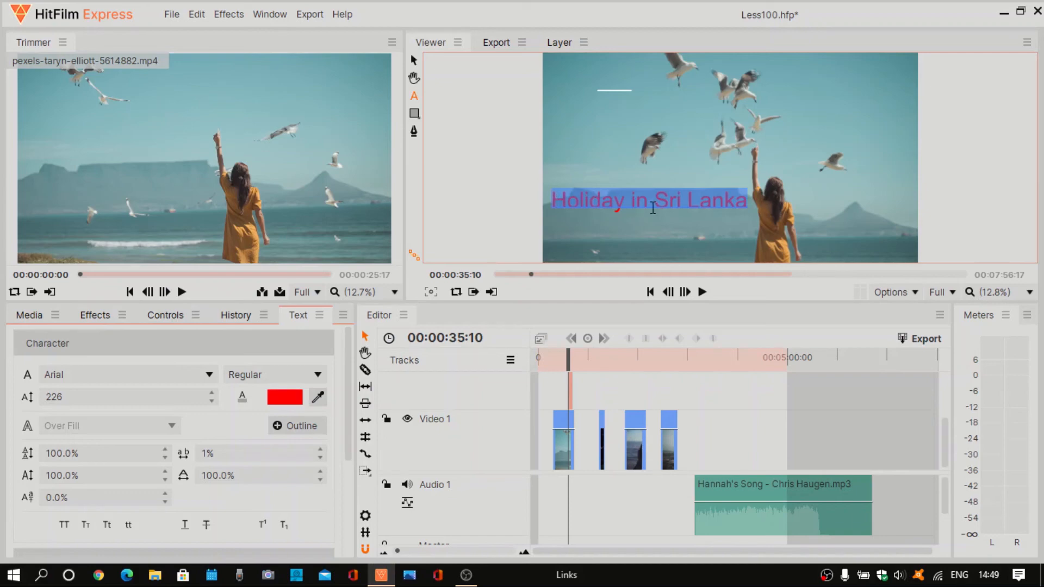
Add an outline to the selected "Holiday in Sri Lanka" text, set the outline color to black (#000000) and deselect the text
{"action": "left_click", "coordinate": [287, 429]}
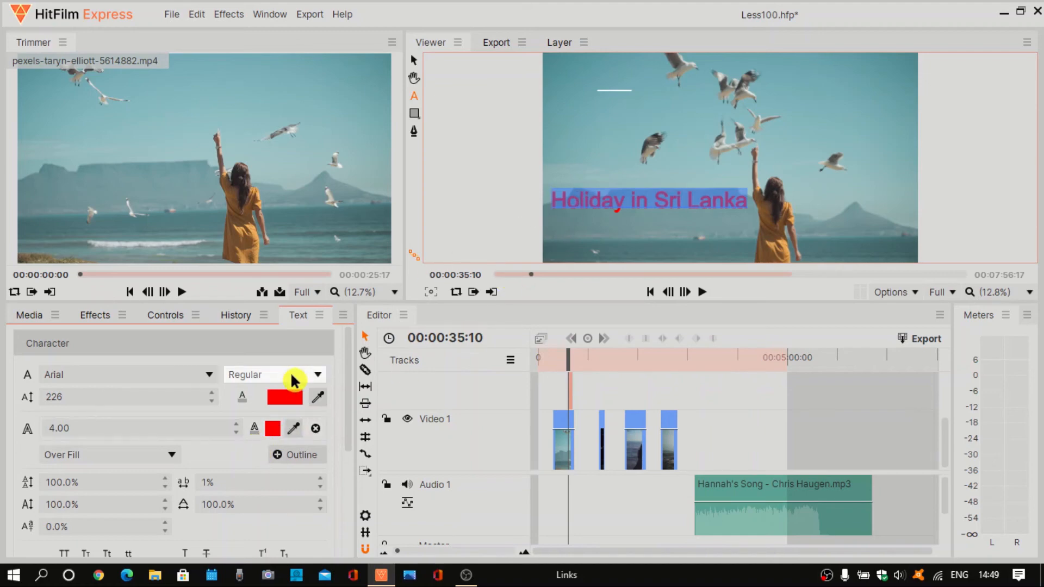
{"action": "left_click", "coordinate": [269, 431]}
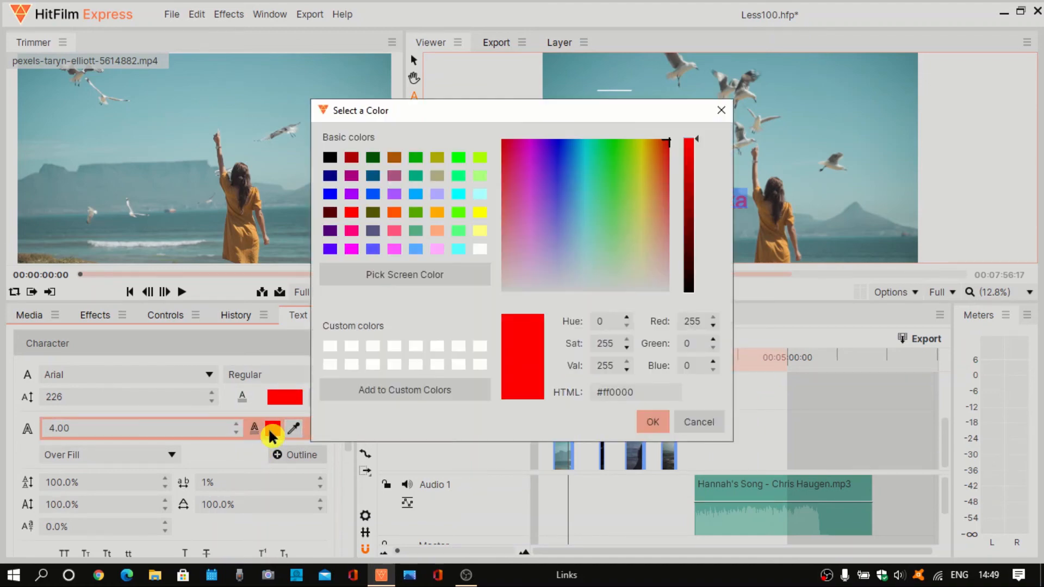
{"action": "left_click", "coordinate": [330, 159]}
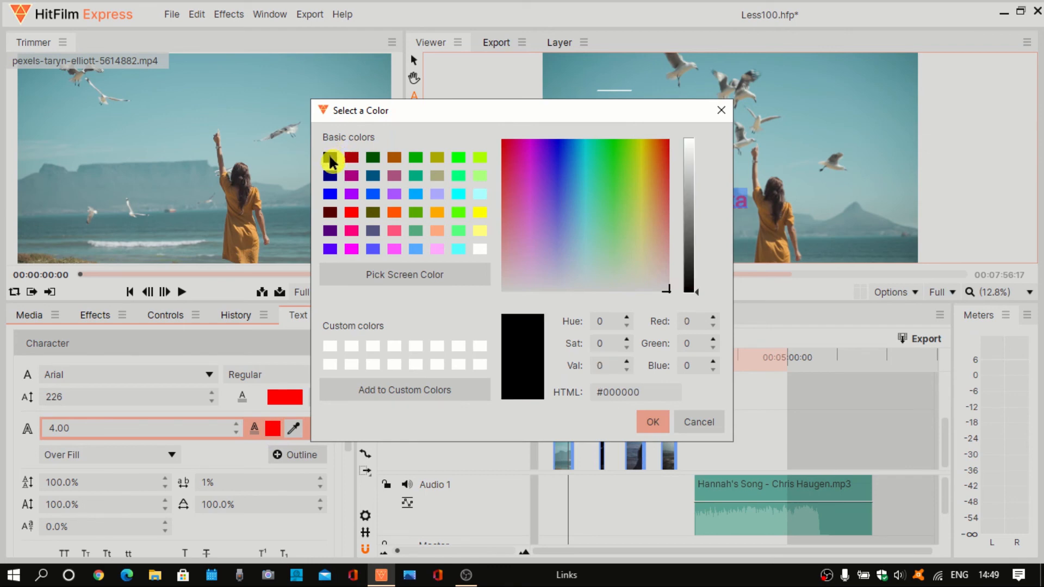
{"action": "left_click", "coordinate": [645, 422]}
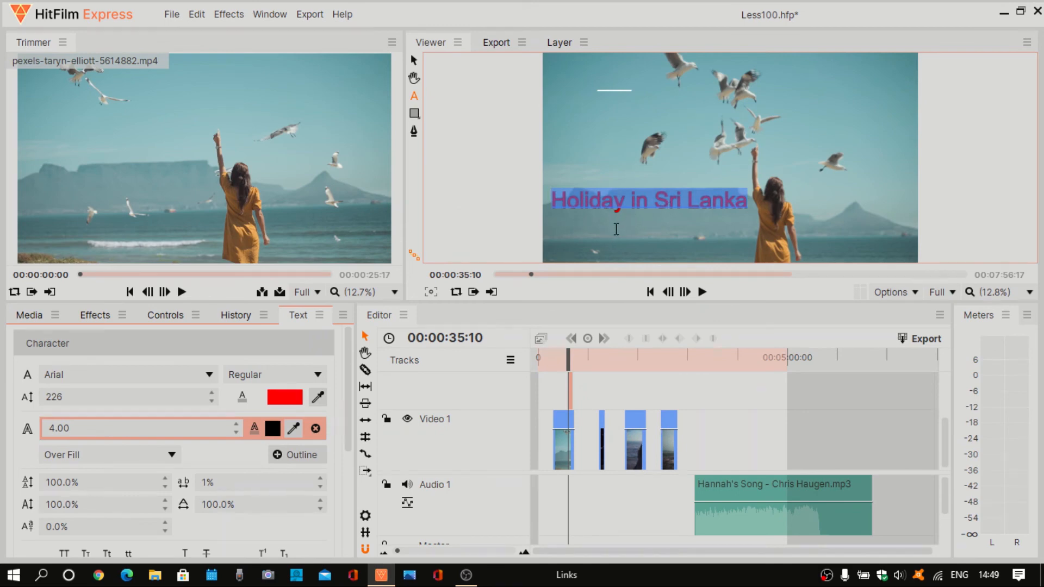
{"action": "left_click", "coordinate": [653, 155]}
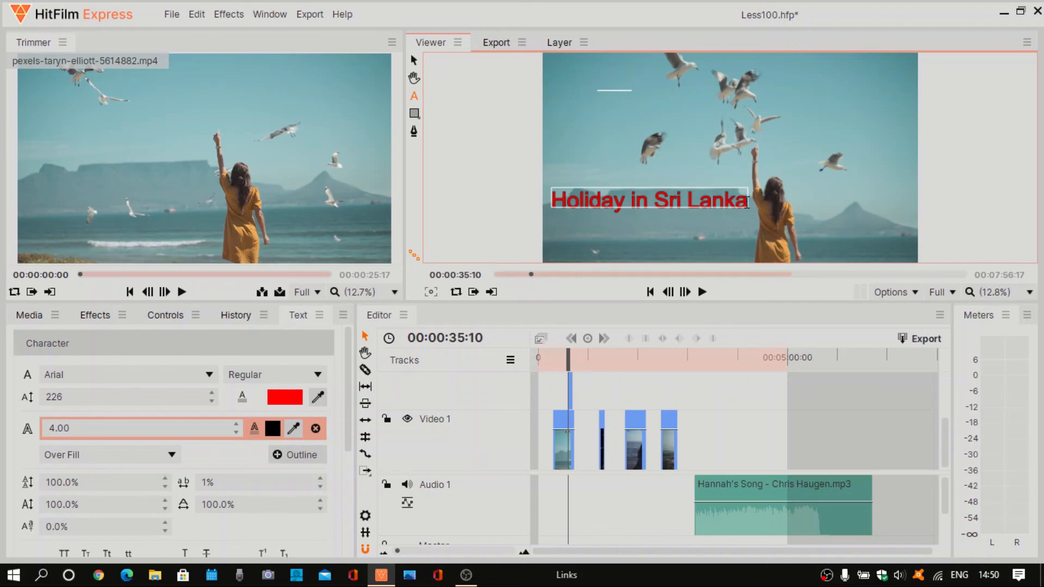
Extend the start and end of the title clip on Video 2 to match the first video clip, and scrub through it to check
{"action": "left_click_drag", "start_coordinate": [747, 202], "coordinate": [552, 204]}
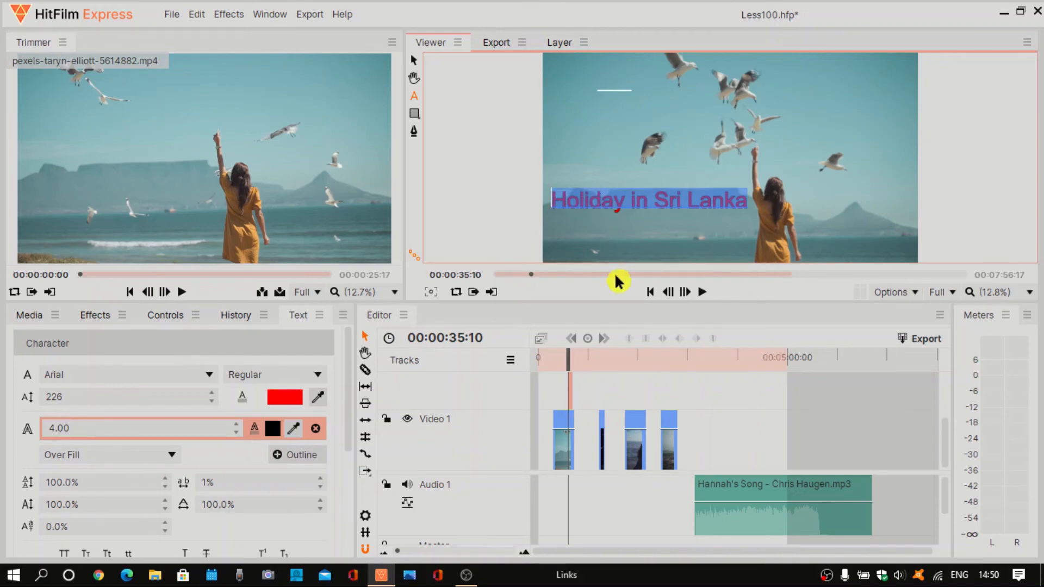
{"action": "key", "text": "Escape"}
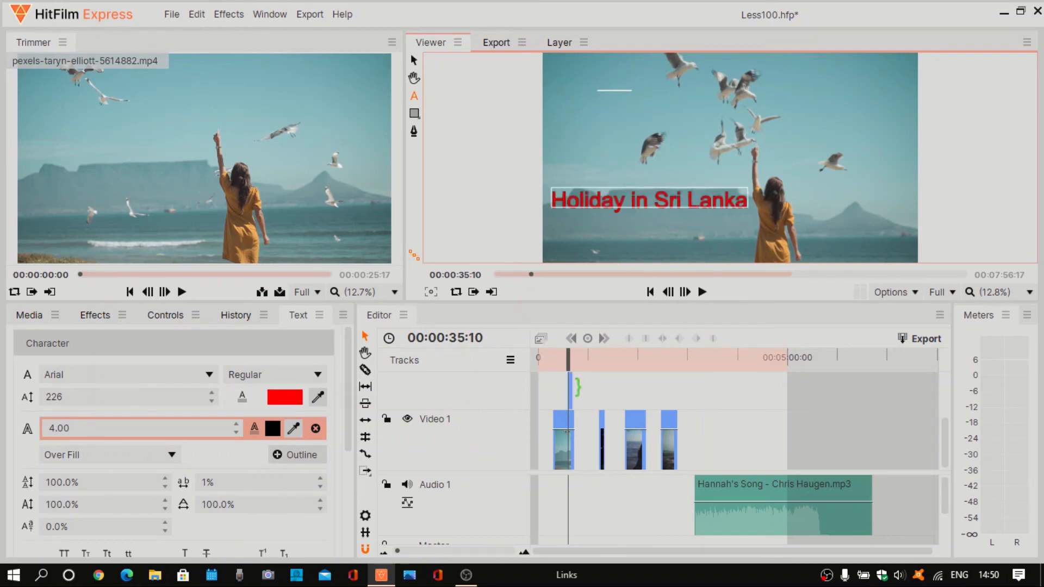
{"action": "left_click", "coordinate": [571, 390]}
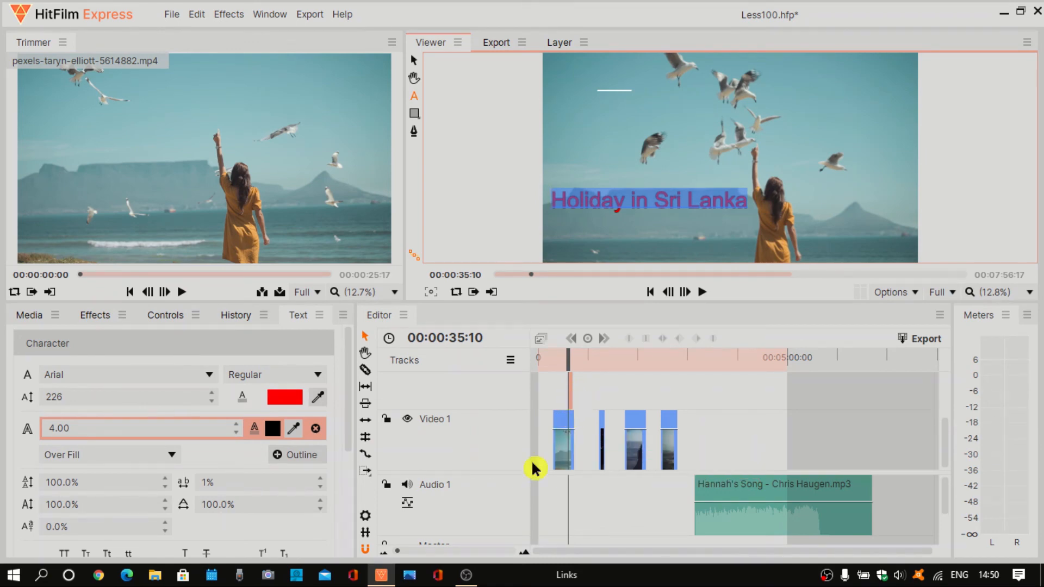
{"action": "left_click", "coordinate": [400, 553]}
{"action": "left_click_drag", "start_coordinate": [400, 552], "coordinate": [416, 555]}
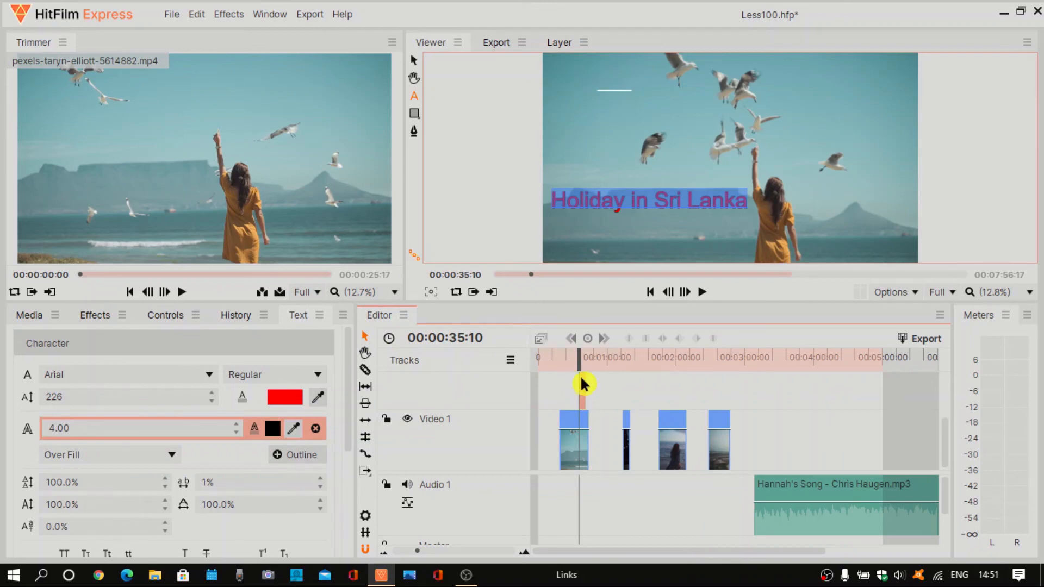
{"action": "left_click_drag", "start_coordinate": [580, 360], "coordinate": [552, 369]}
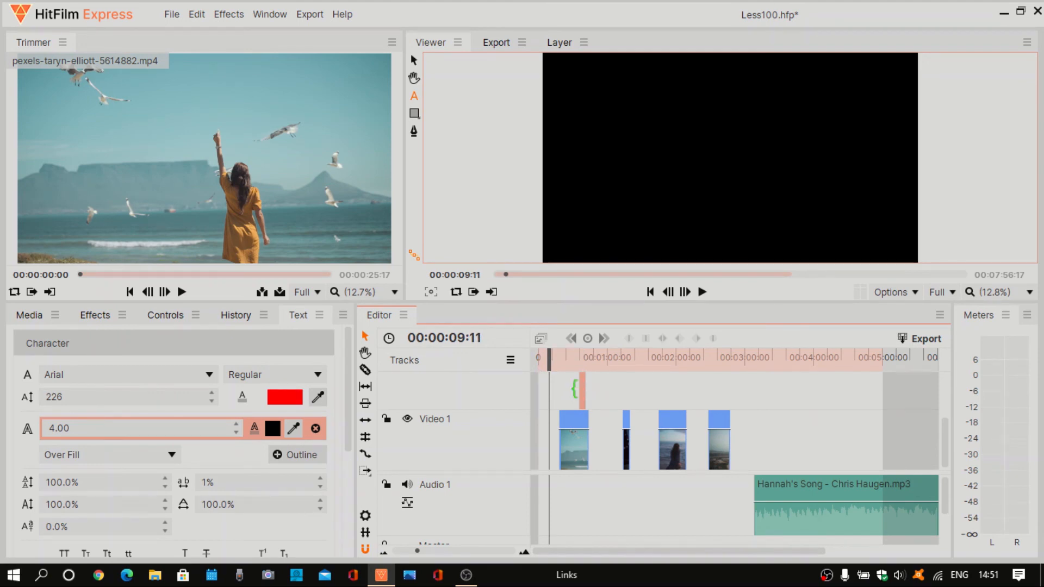
{"action": "left_click_drag", "start_coordinate": [574, 388], "coordinate": [561, 416]}
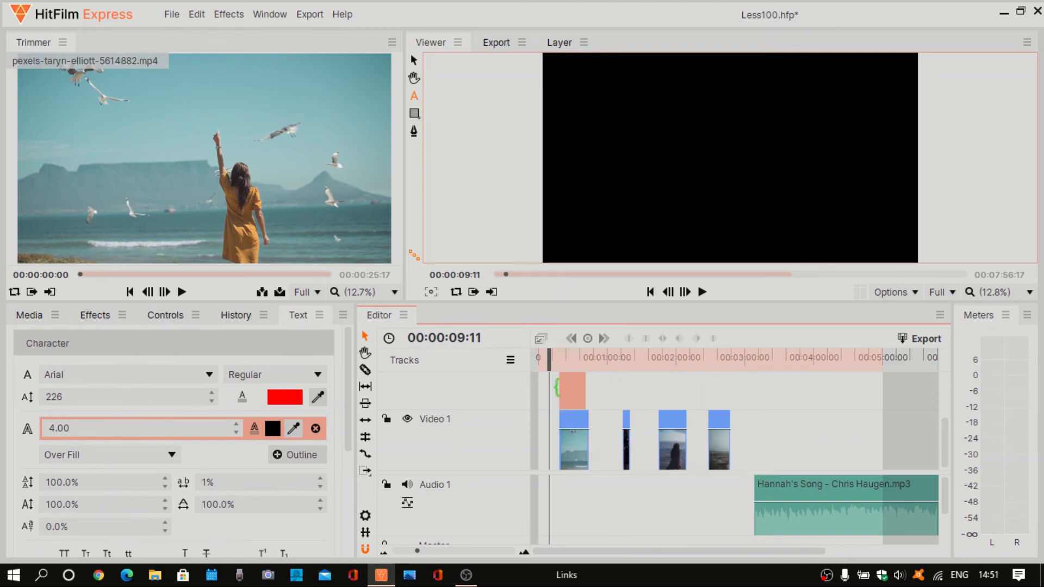
{"action": "left_click_drag", "start_coordinate": [549, 361], "coordinate": [584, 372]}
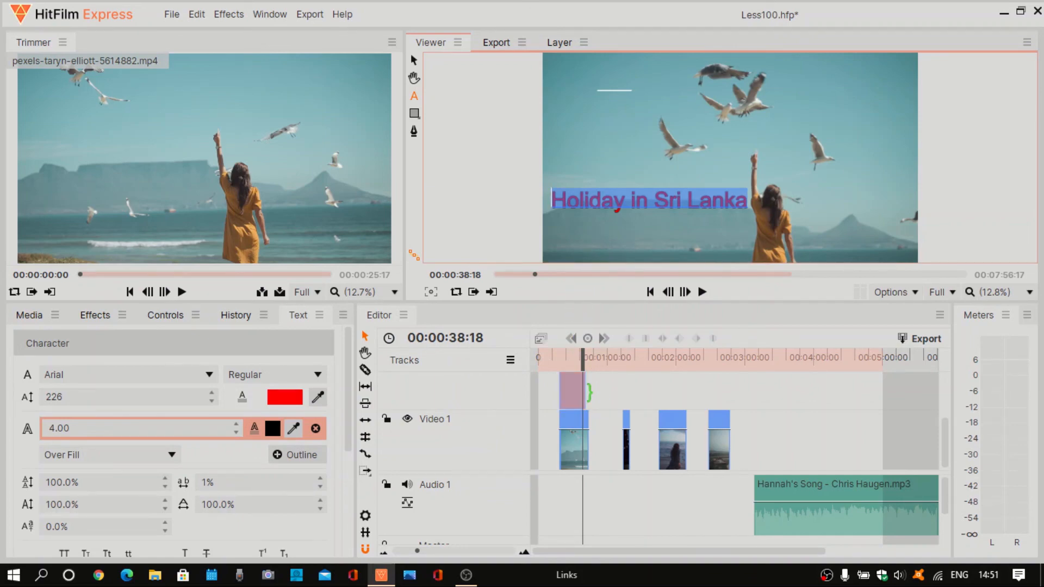
{"action": "left_click_drag", "start_coordinate": [589, 392], "coordinate": [595, 421]}
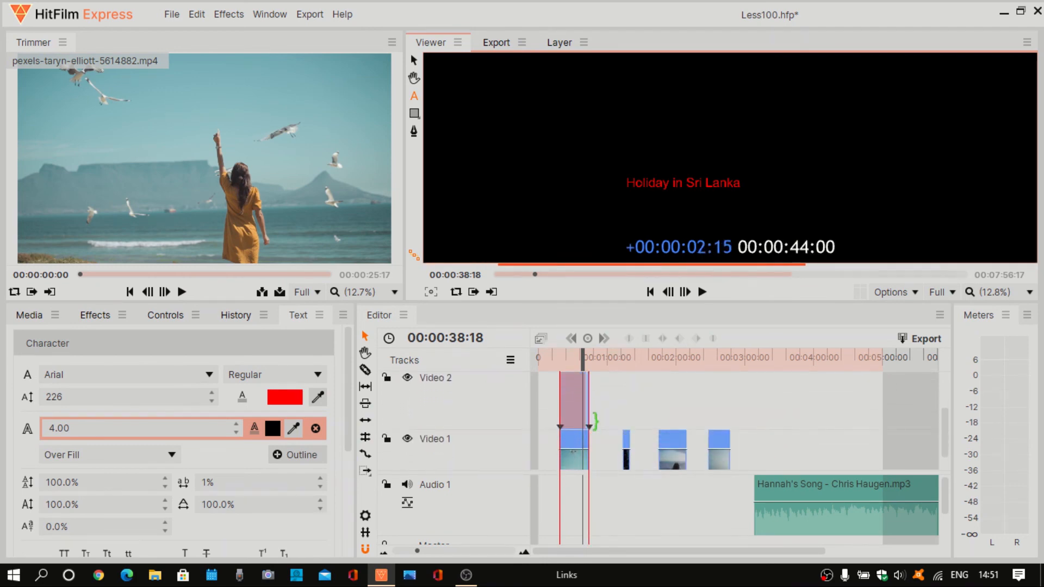
{"action": "left_click", "coordinate": [625, 396]}
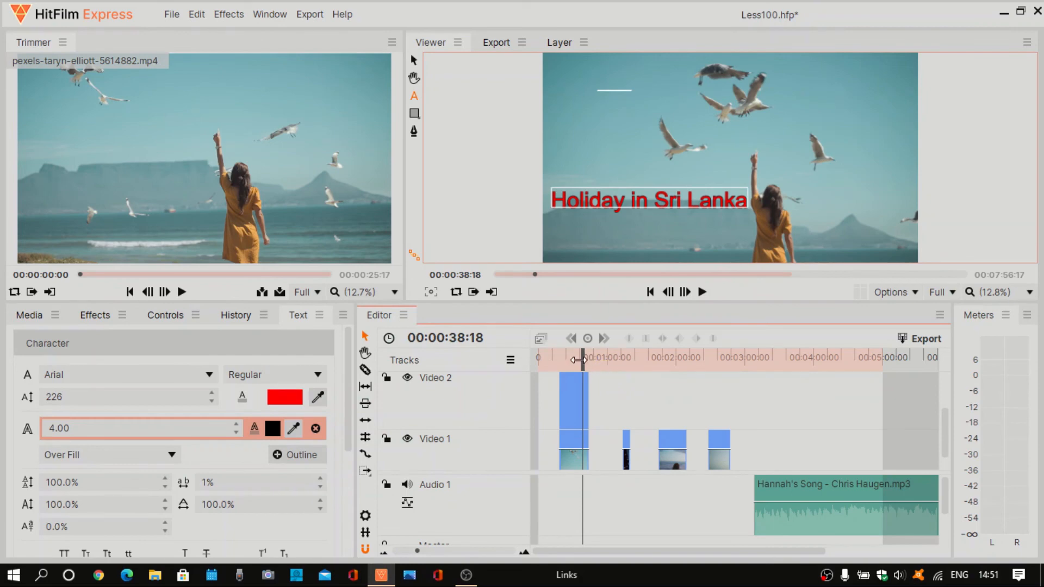
{"action": "left_click_drag", "start_coordinate": [578, 359], "coordinate": [542, 384]}
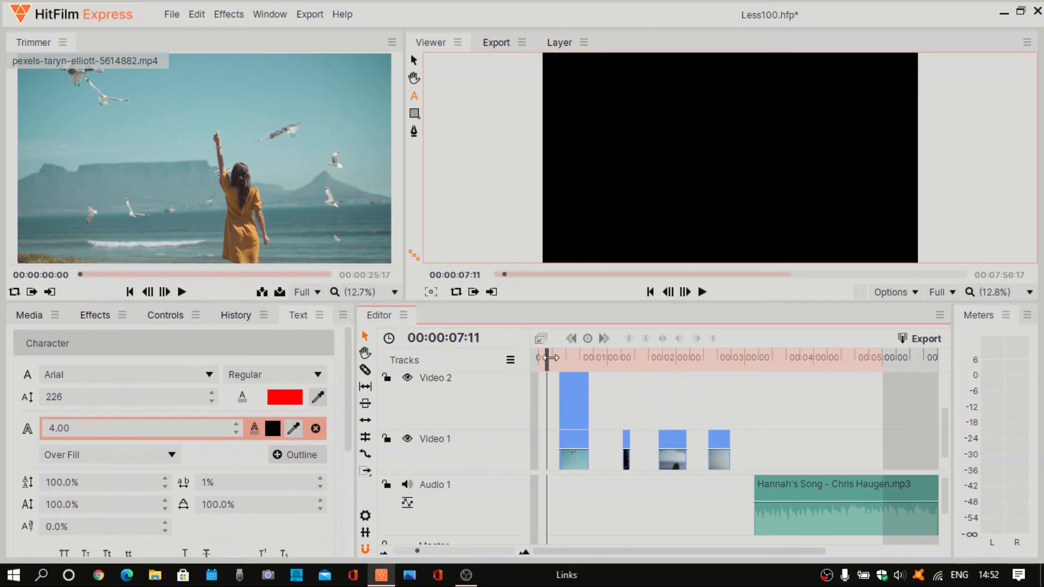
{"action": "left_click_drag", "start_coordinate": [546, 358], "coordinate": [571, 362]}
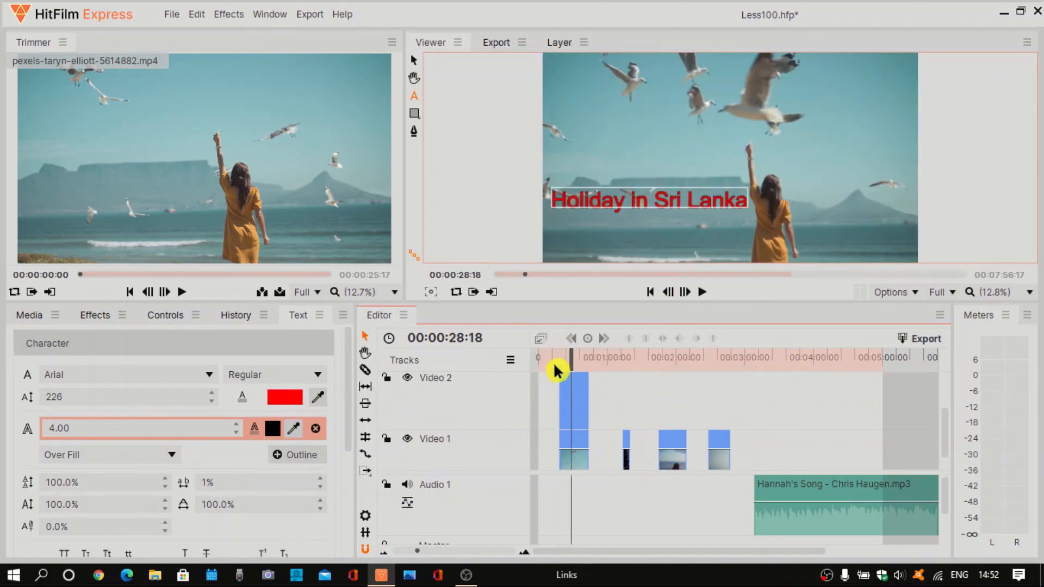
Convert the title clip to paragraph text and enlarge its text box to leave room for a second line
{"action": "left_click", "coordinate": [578, 400]}
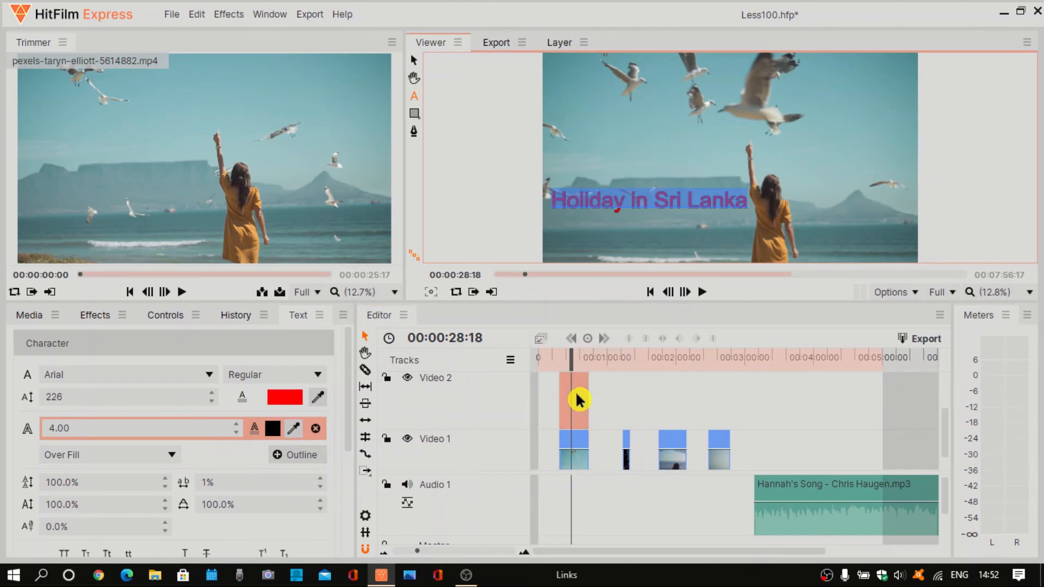
{"action": "right_click", "coordinate": [578, 400]}
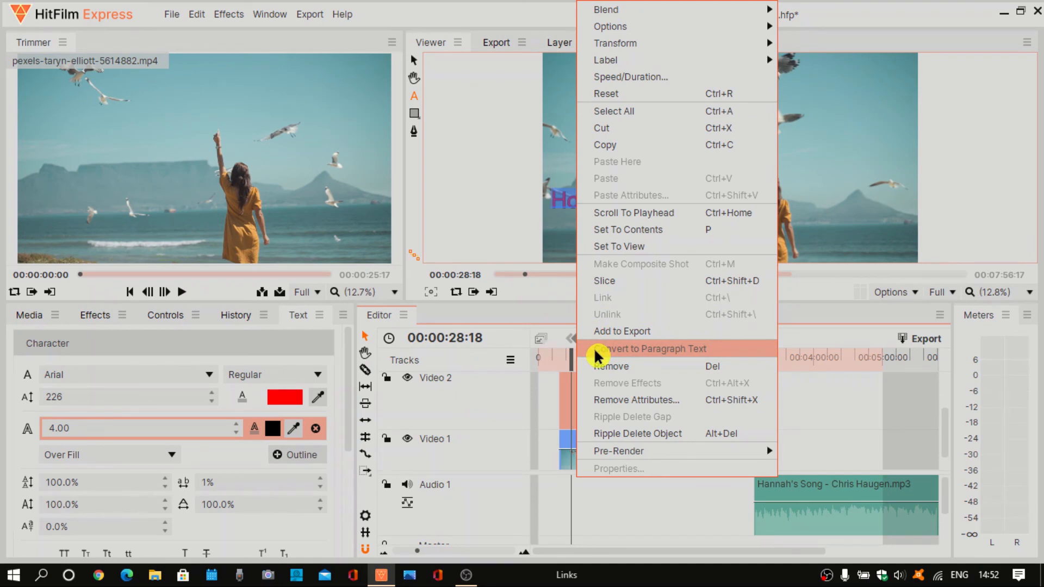
{"action": "left_click", "coordinate": [878, 137]}
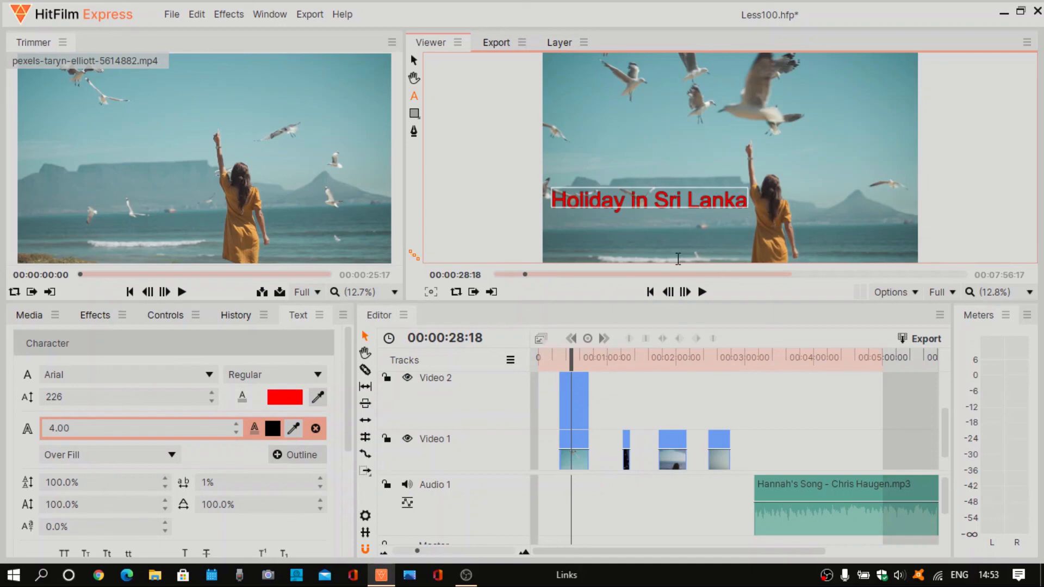
{"action": "left_click", "coordinate": [580, 401]}
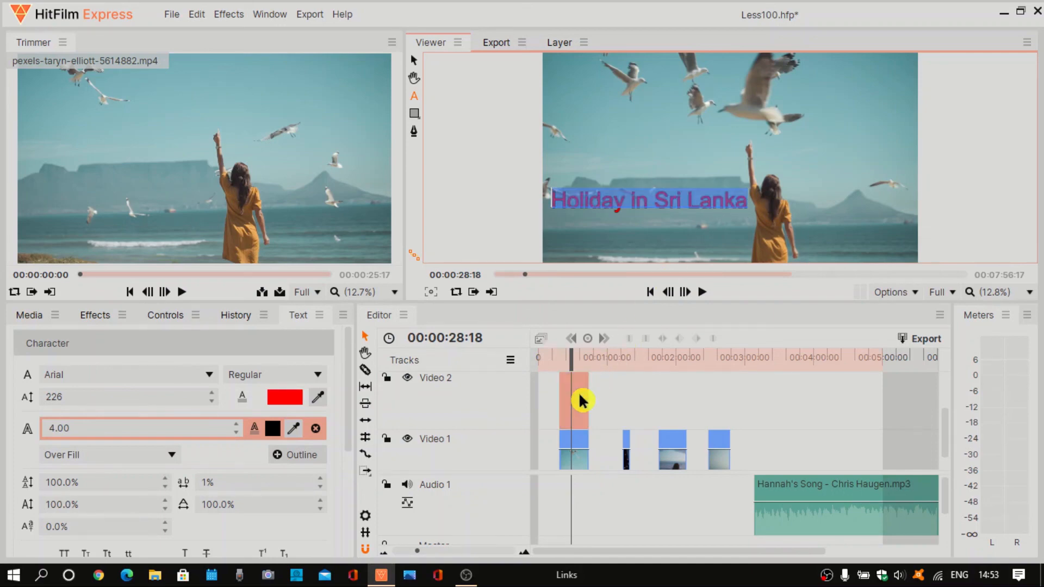
{"action": "right_click", "coordinate": [580, 400]}
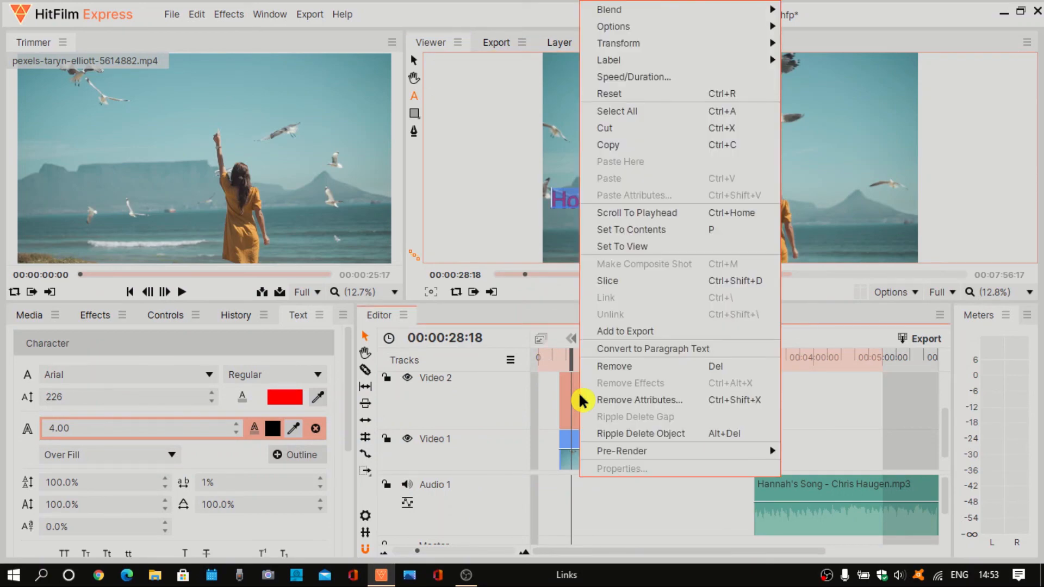
{"action": "left_click", "coordinate": [608, 353]}
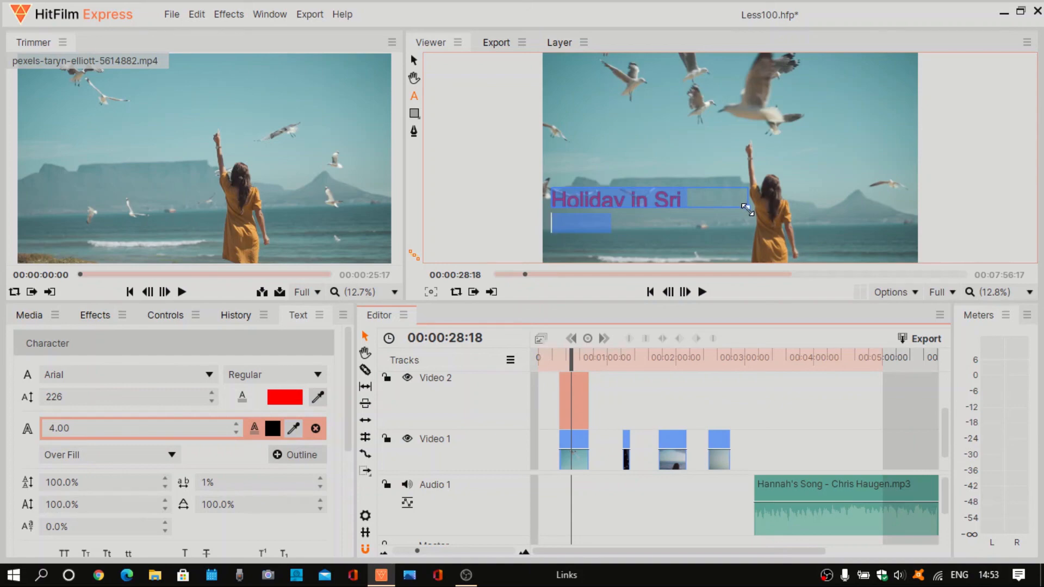
{"action": "left_click", "coordinate": [748, 210]}
{"action": "left_click_drag", "start_coordinate": [746, 210], "coordinate": [769, 251]}
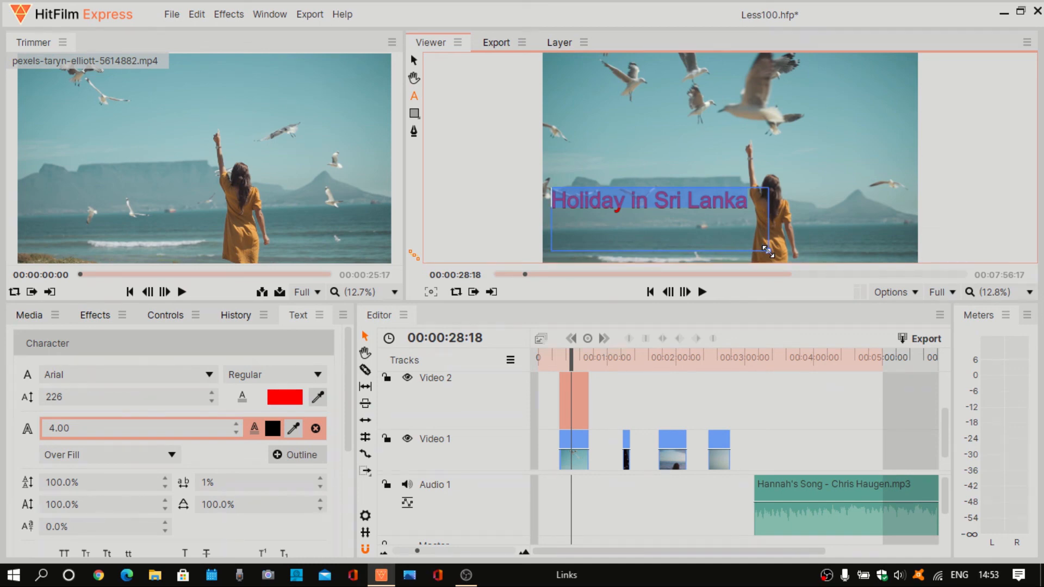
Add "Unawatuna Beach" as a second line below "Holiday in Sri Lanka" in the title
{"action": "left_click", "coordinate": [757, 201]}
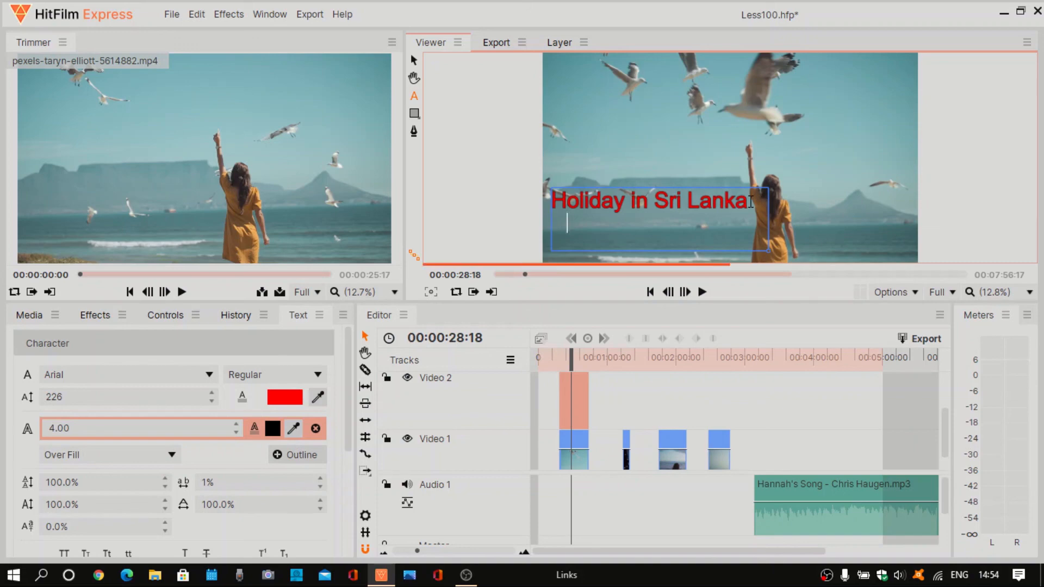
{"action": "type", "text": "Unawatuna"}
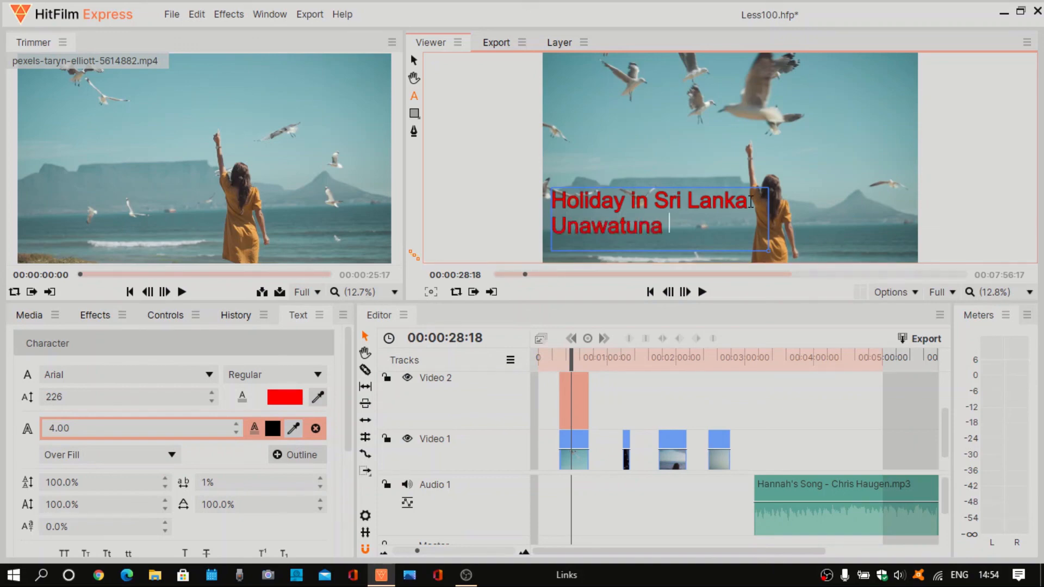
{"action": "type", "text": " Beach"}
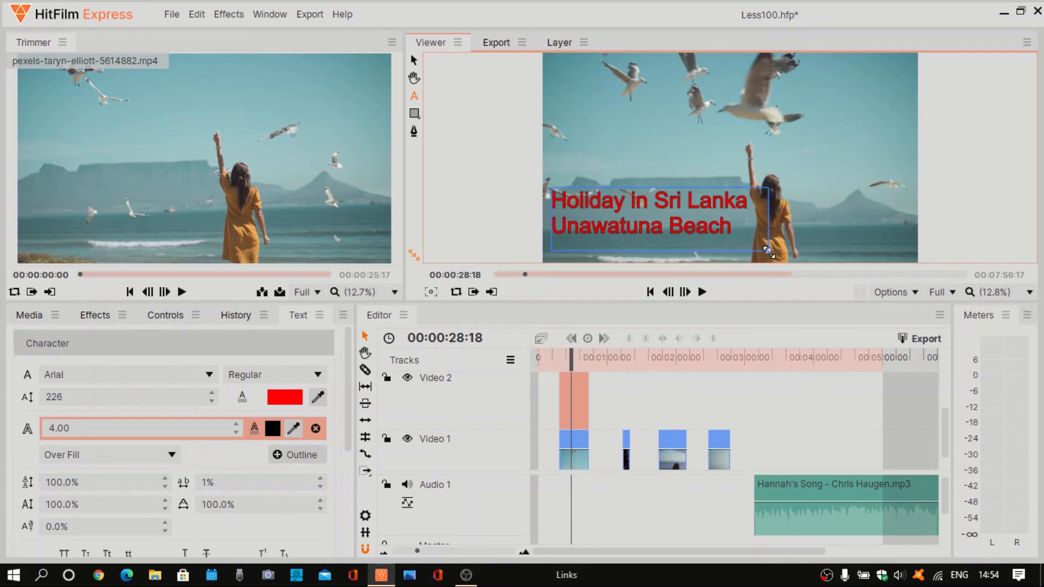
Remove the line break before "Unawatuna" and resize the text box to end just past "Lanka", wrapping the title onto two lines
{"action": "left_click_drag", "start_coordinate": [768, 251], "coordinate": [920, 239]}
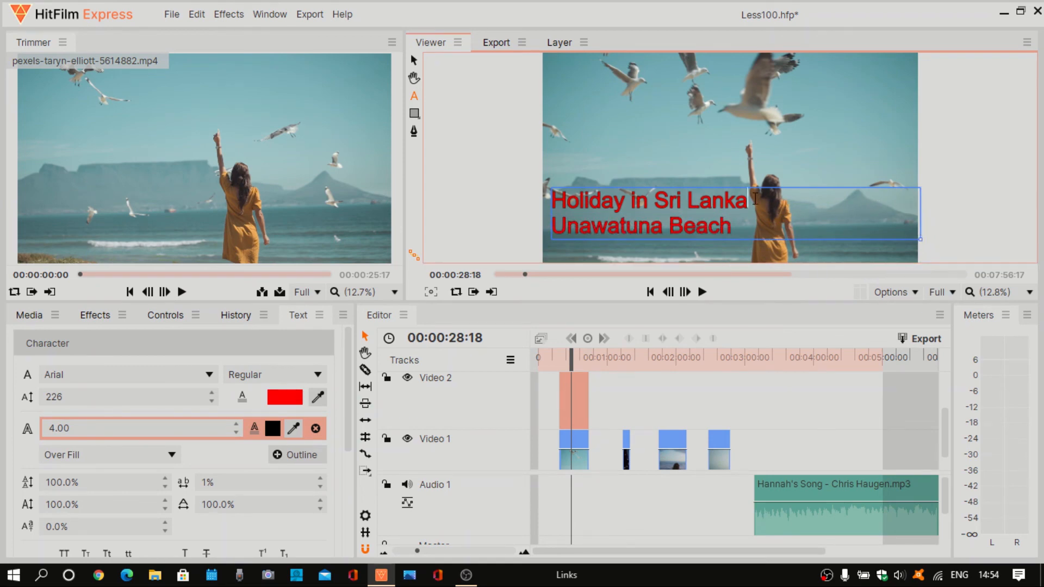
{"action": "key", "text": "Delete"}
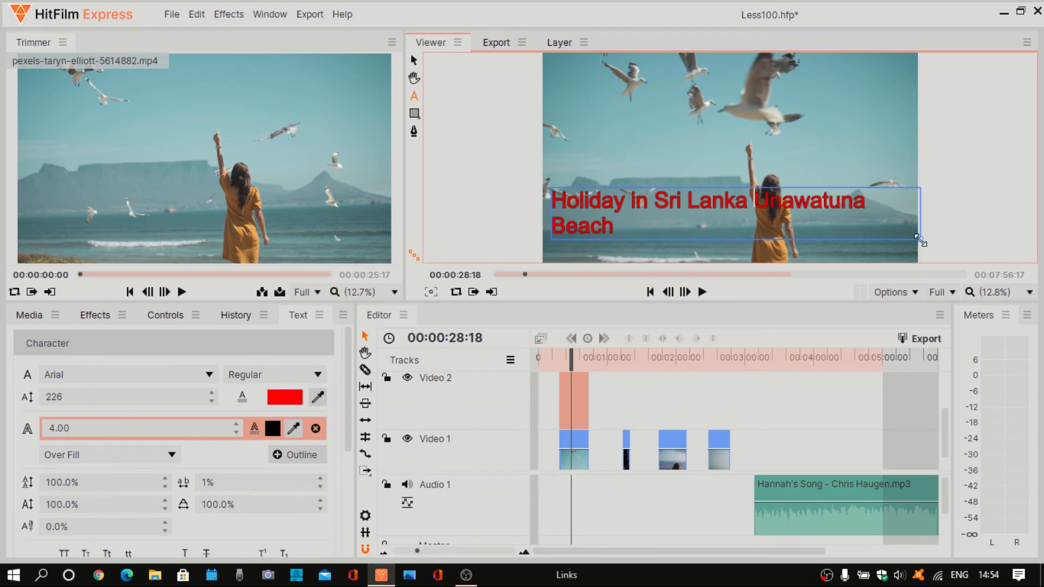
{"action": "left_click_drag", "start_coordinate": [919, 239], "coordinate": [753, 240]}
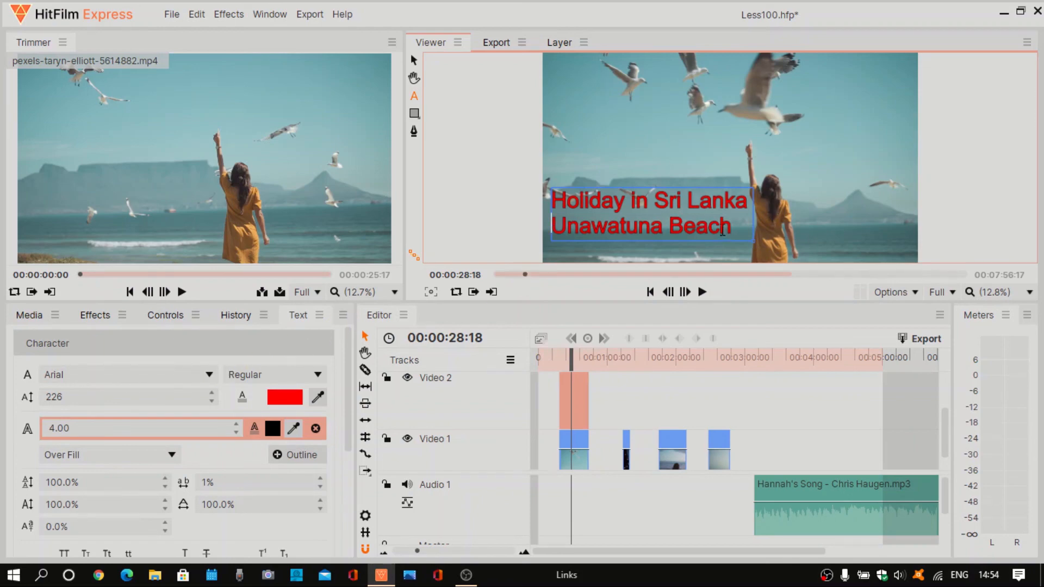
Select both lines of the title text and set their line spacing to 86.0%
{"action": "left_click_drag", "start_coordinate": [738, 229], "coordinate": [549, 193]}
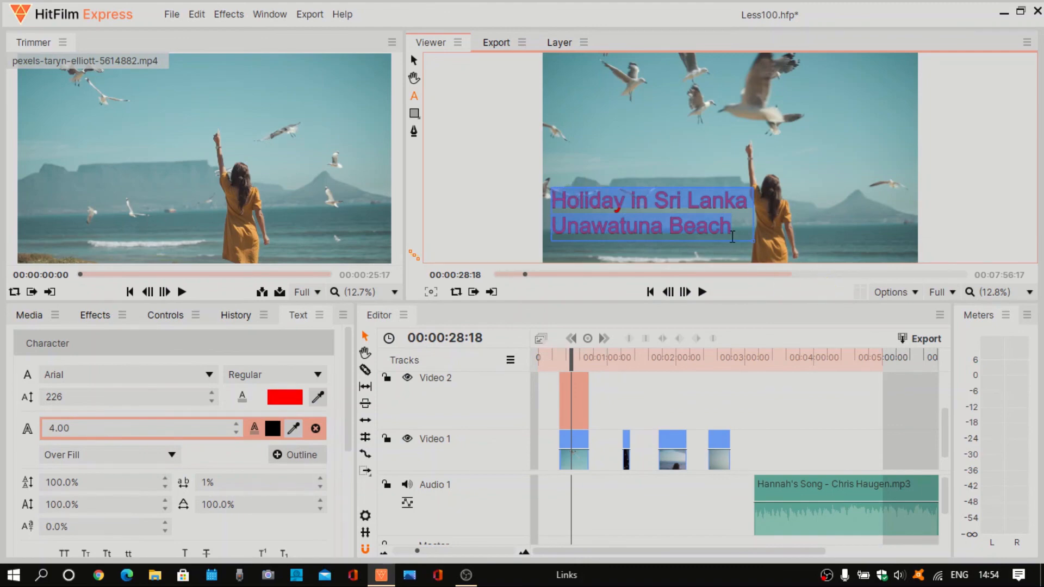
{"action": "left_click", "coordinate": [129, 480]}
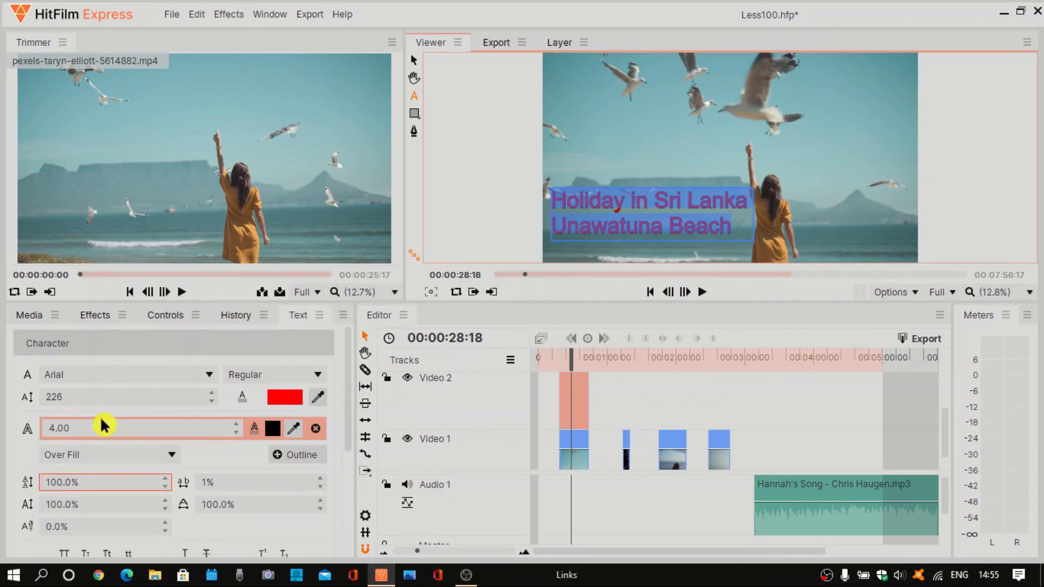
{"action": "left_click", "coordinate": [56, 482]}
{"action": "mouse_move", "coordinate": [56, 482]}
{"action": "left_mouse_down"}
{"action": "mouse_move", "coordinate": [44, 482]}
{"action": "mouse_move", "coordinate": [67, 482]}
{"action": "mouse_move", "coordinate": [47, 483]}
{"action": "mouse_move", "coordinate": [57, 482]}
{"action": "left_mouse_up"}
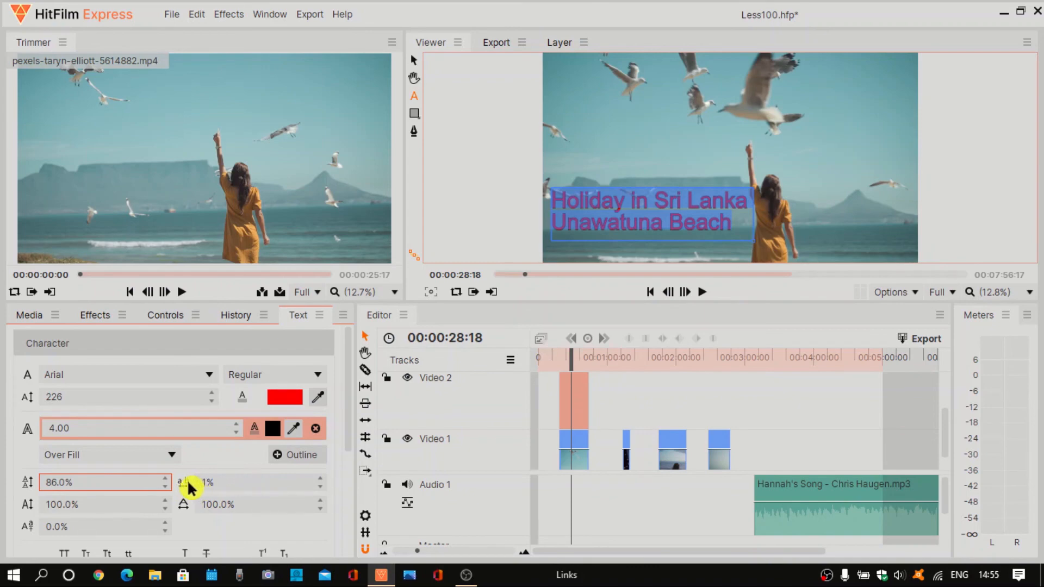
Try a character spacing of 2% on the selected title text and return it to 1%
{"action": "left_click", "coordinate": [238, 483]}
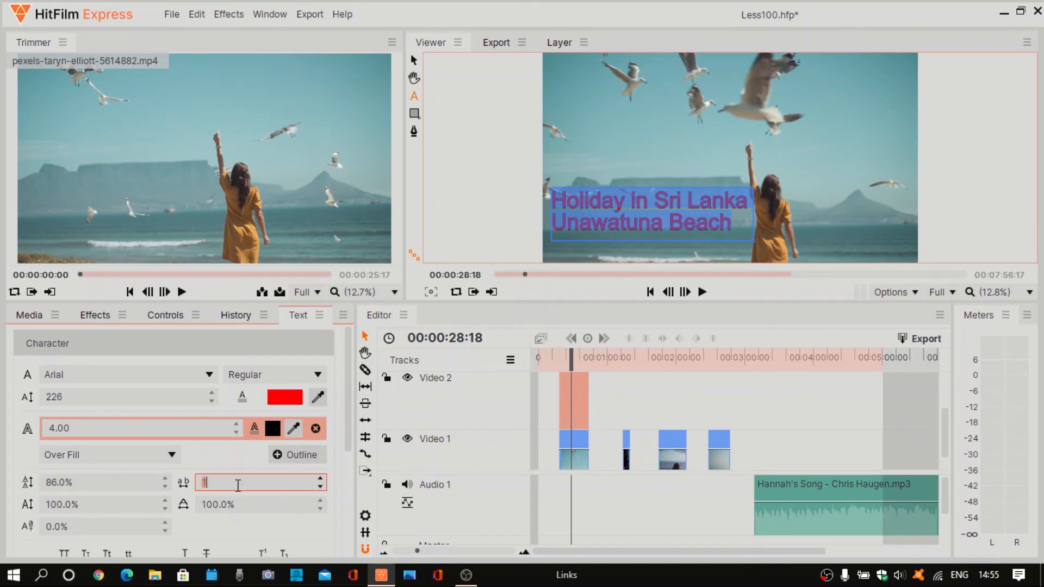
{"action": "left_click", "coordinate": [321, 479]}
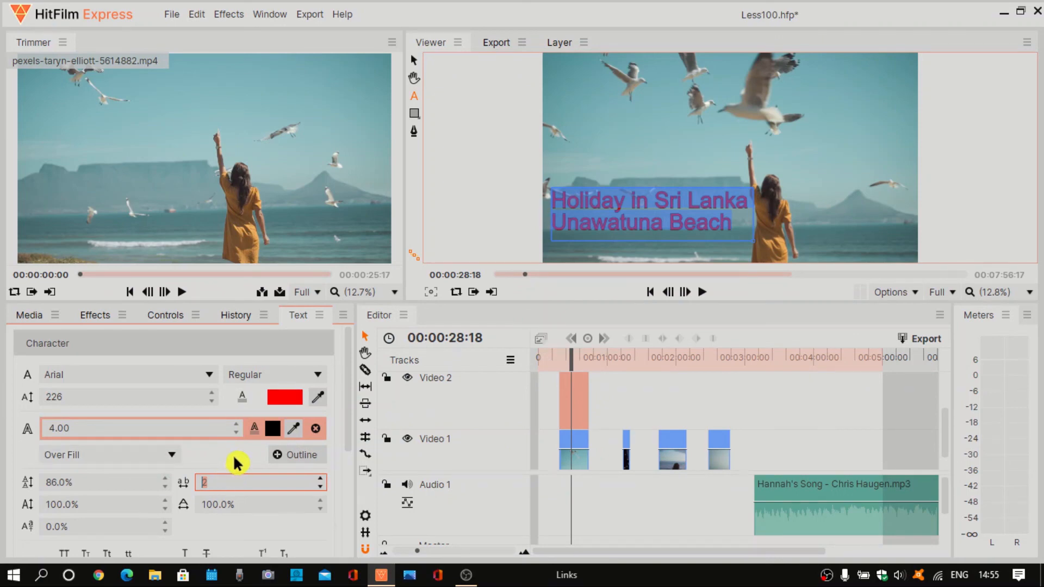
{"action": "scroll", "coordinate": [238, 463], "scroll_direction": "down", "scroll_amount": 2}
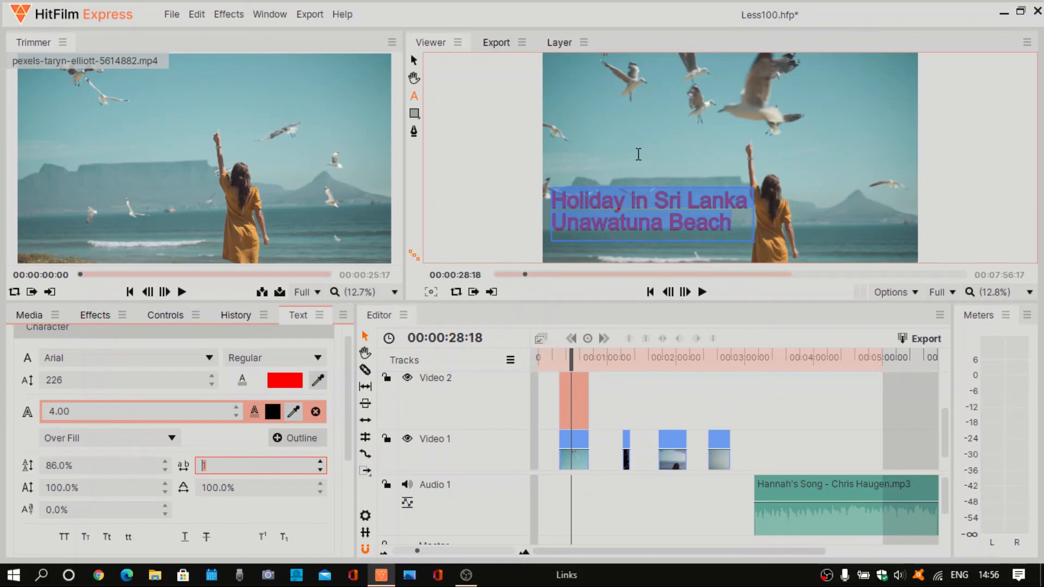
Finish editing the title text and move the title with the Select tool to the upper-right corner of the video frame
{"action": "left_click", "coordinate": [411, 64]}
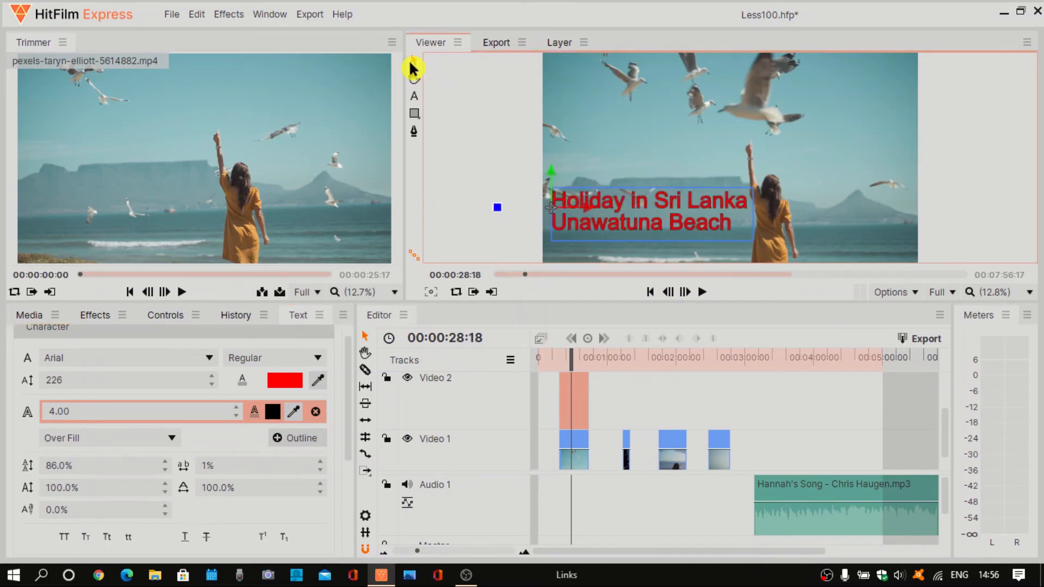
{"action": "left_click", "coordinate": [603, 206]}
{"action": "left_click_drag", "start_coordinate": [605, 205], "coordinate": [840, 85]}
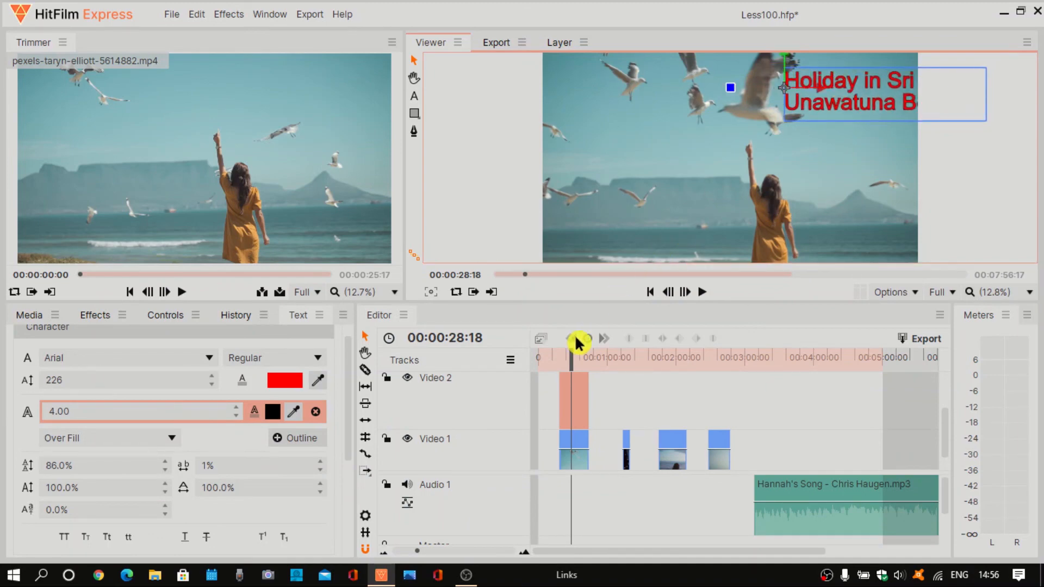
Move the playhead to 00:00:30:18 and reposition the two-line title in the lower-left corner of the video frame
{"action": "left_click", "coordinate": [569, 359]}
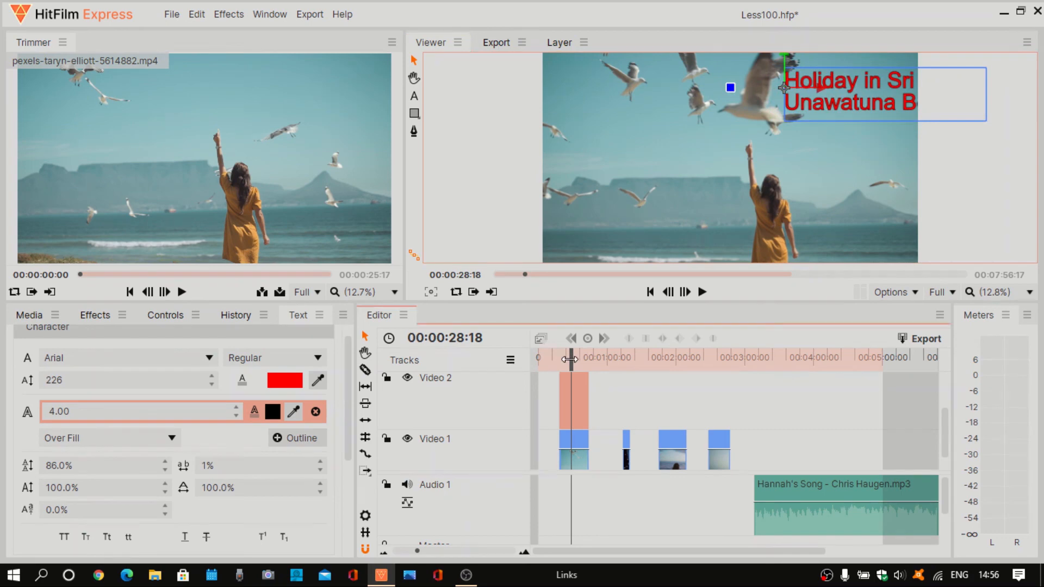
{"action": "mouse_move", "coordinate": [569, 359]}
{"action": "left_mouse_down"}
{"action": "mouse_move", "coordinate": [597, 365]}
{"action": "mouse_move", "coordinate": [567, 366]}
{"action": "mouse_move", "coordinate": [579, 366]}
{"action": "left_mouse_up"}
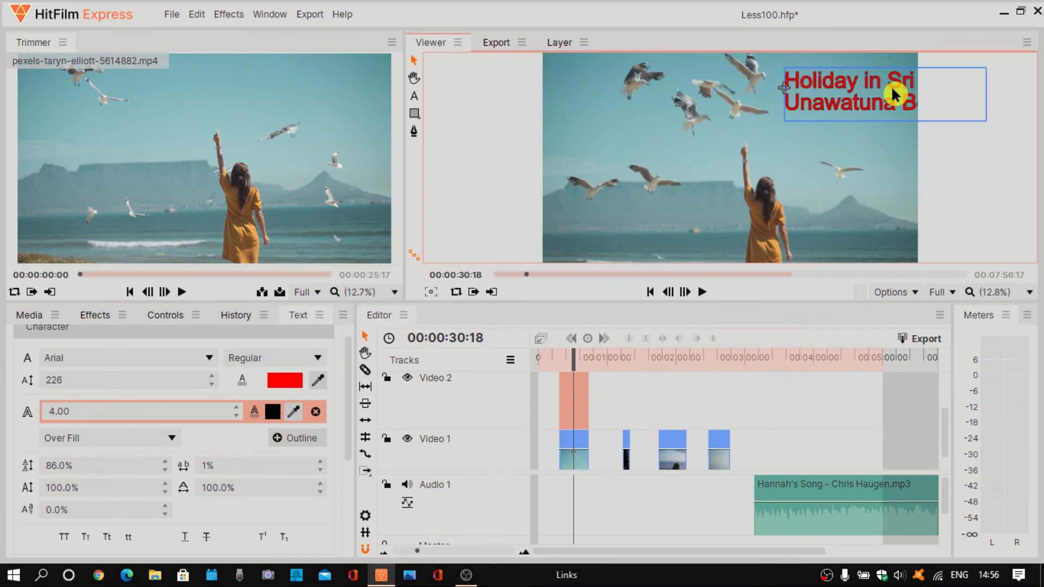
{"action": "mouse_move", "coordinate": [890, 96]}
{"action": "left_mouse_down"}
{"action": "mouse_move", "coordinate": [853, 94]}
{"action": "mouse_move", "coordinate": [703, 177]}
{"action": "mouse_move", "coordinate": [634, 243]}
{"action": "mouse_move", "coordinate": [657, 235]}
{"action": "left_mouse_up"}
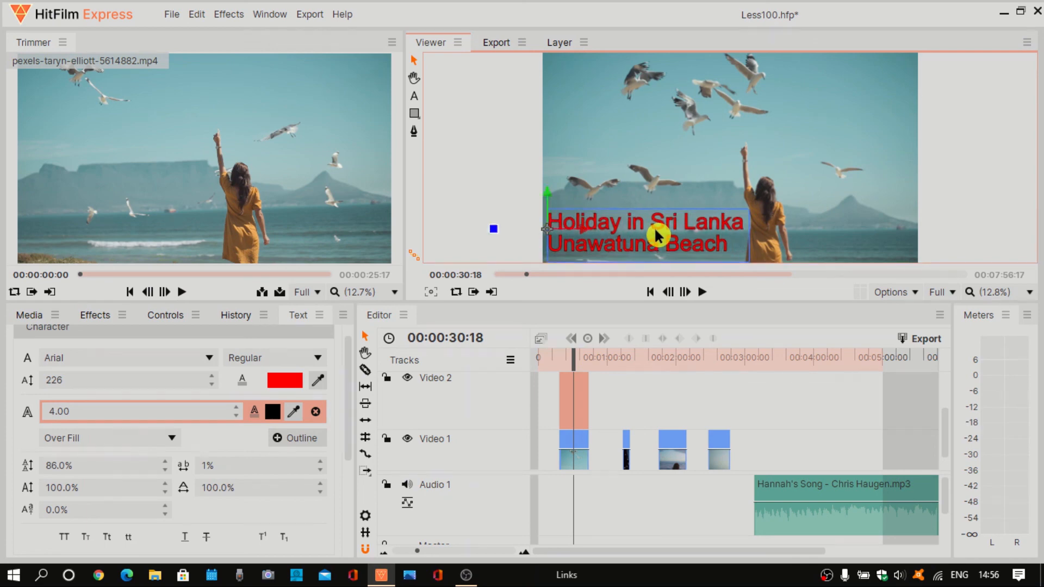
{"action": "left_click", "coordinate": [826, 137]}
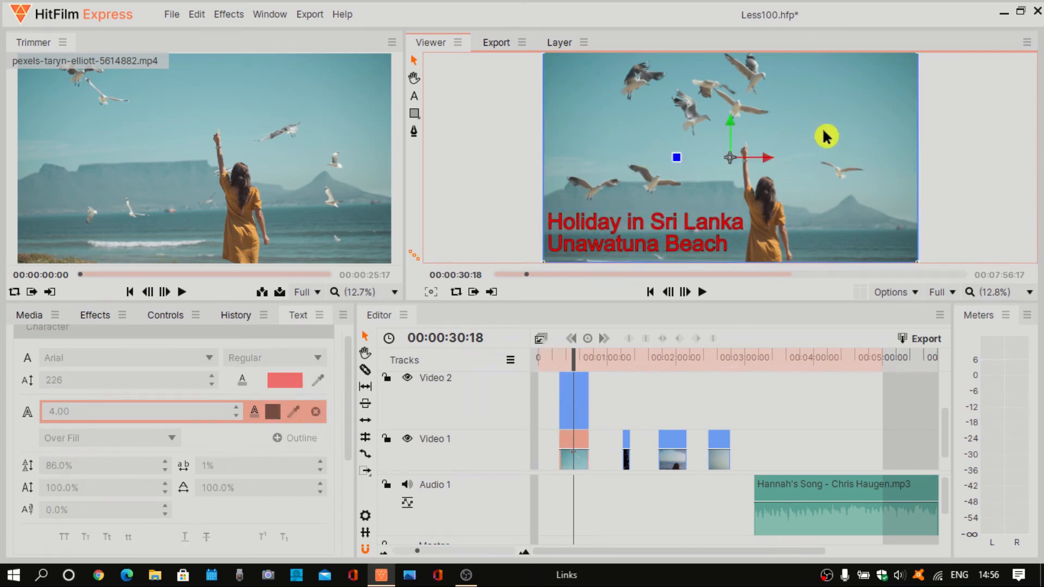